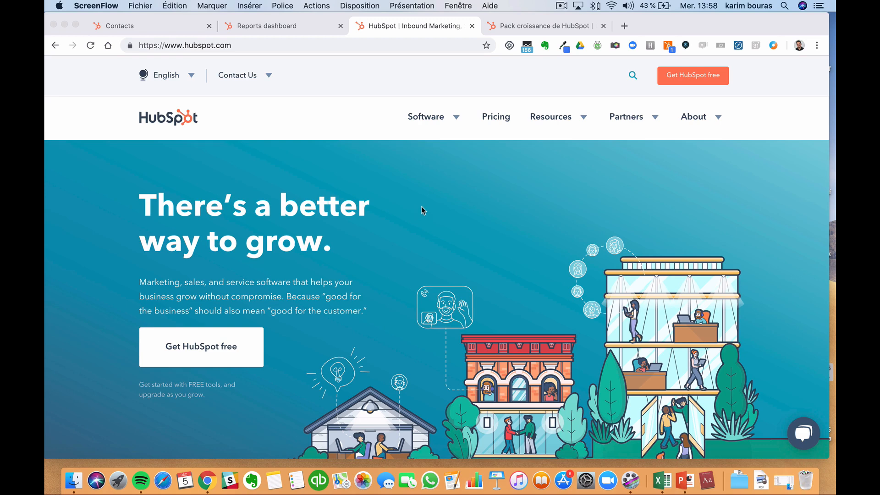
- Switch from the HubSpot website tab to the CRM Contacts list showing both contacts
click(174, 29)
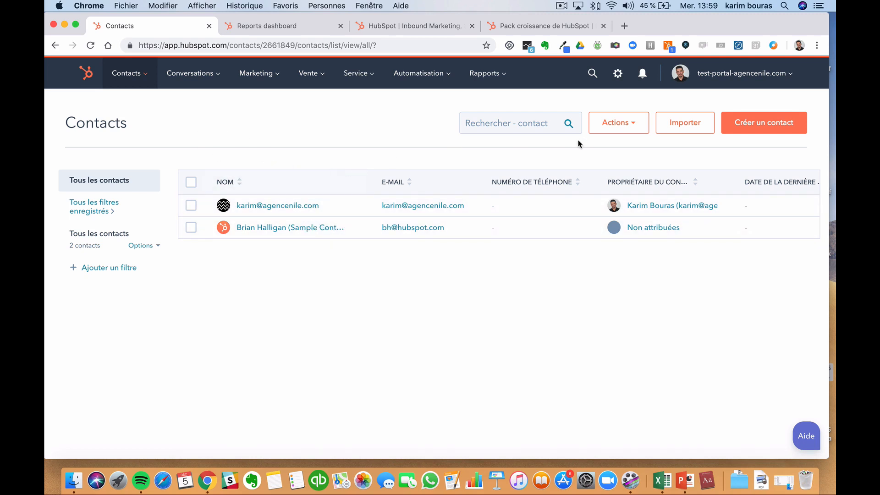
- Open the sample contact's record and browse its properties and activity timeline
click(279, 228)
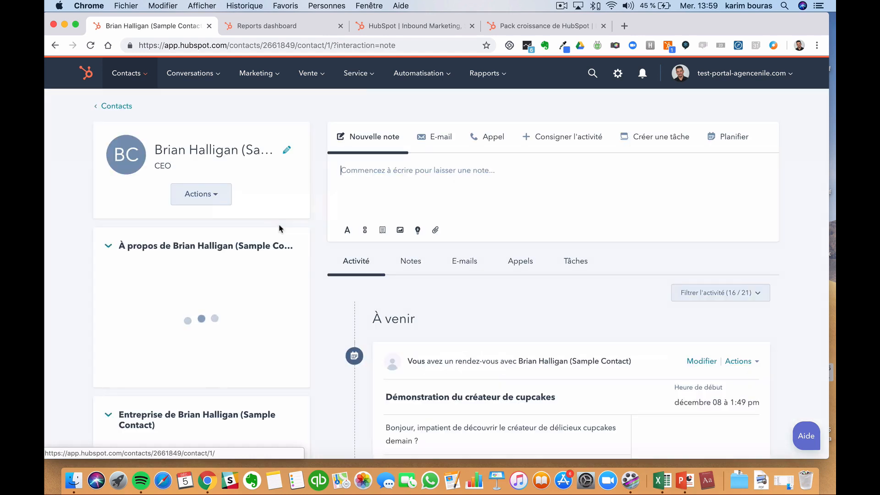
scroll(467, 223, down, 3)
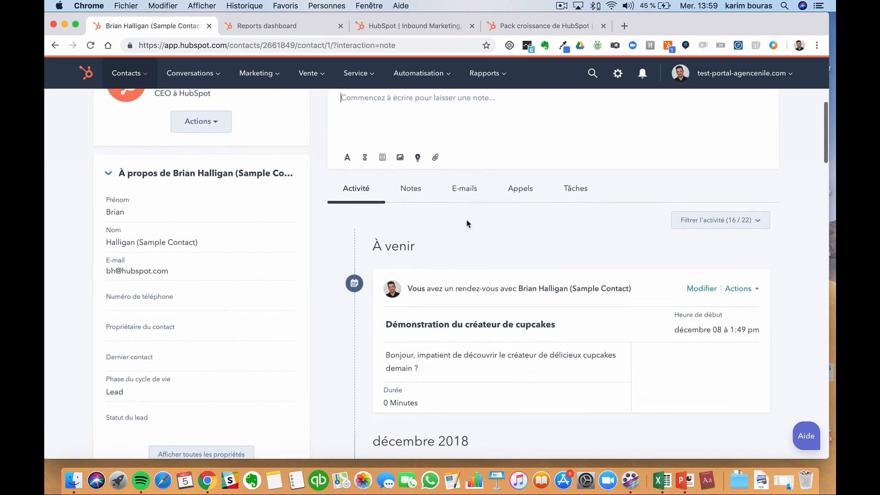
scroll(467, 224, up, 3)
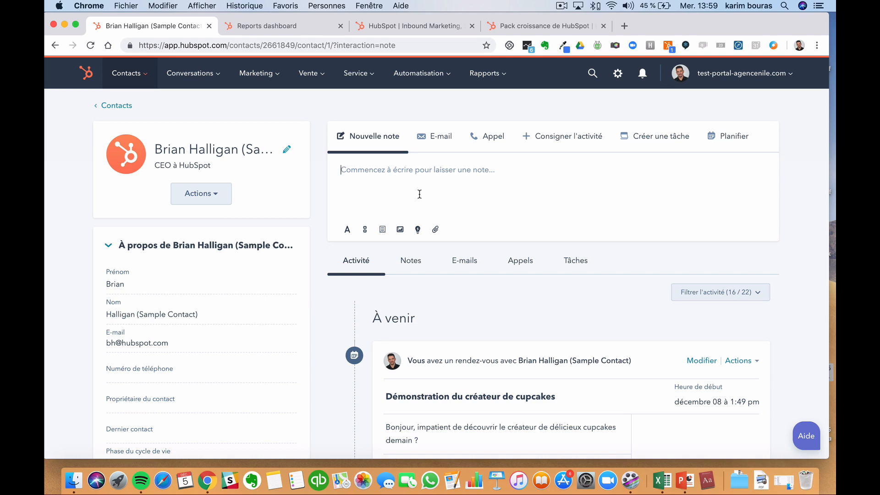
scroll(410, 194, down, 2)
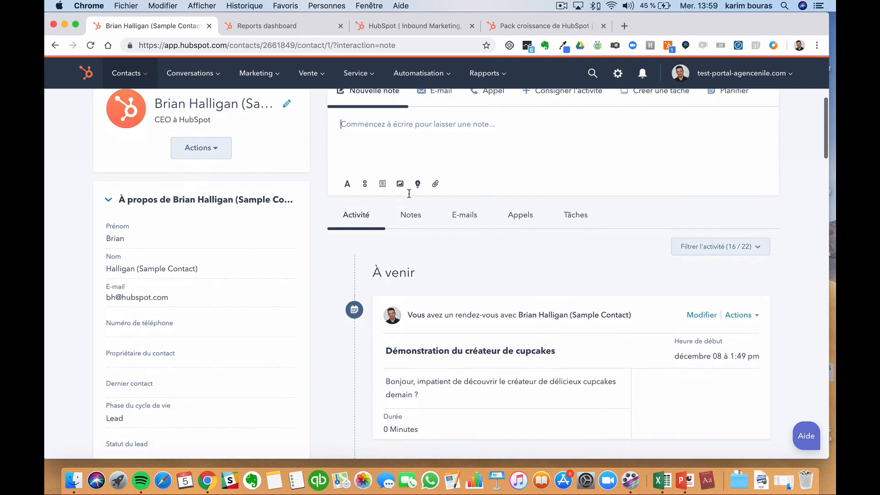
scroll(410, 194, down, 1)
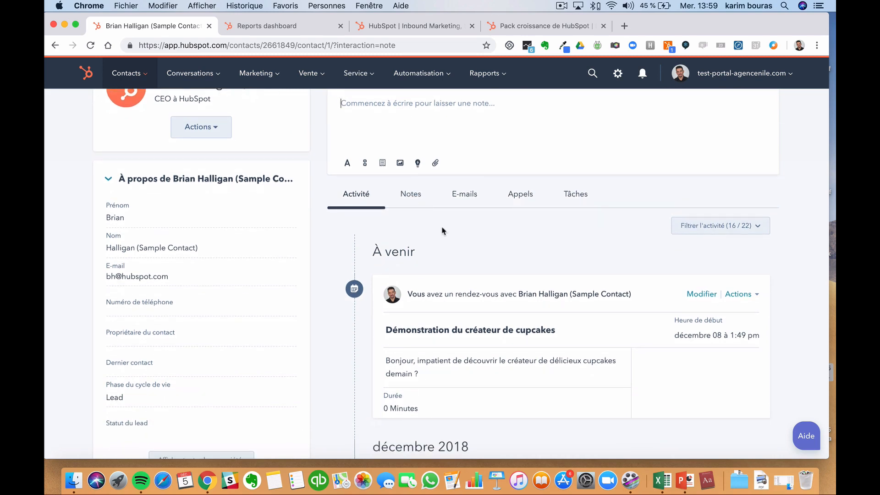
scroll(443, 231, down, 1)
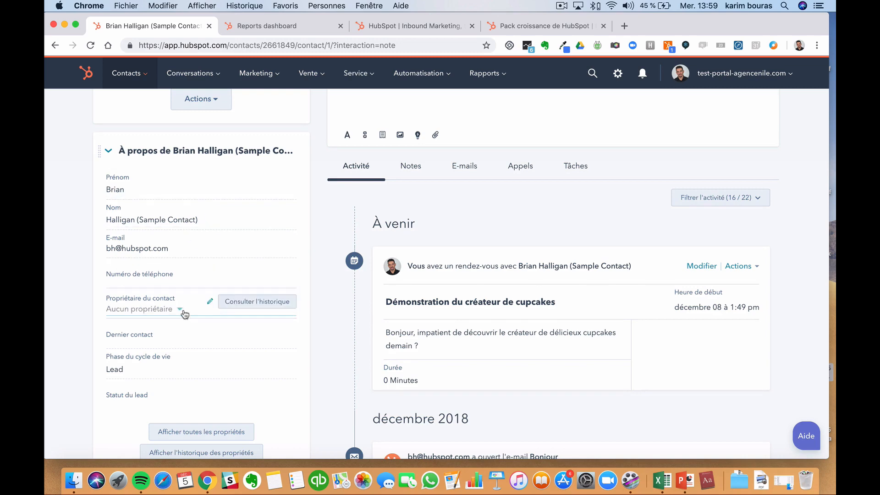
scroll(188, 316, down, 3)
scroll(189, 321, up, 2)
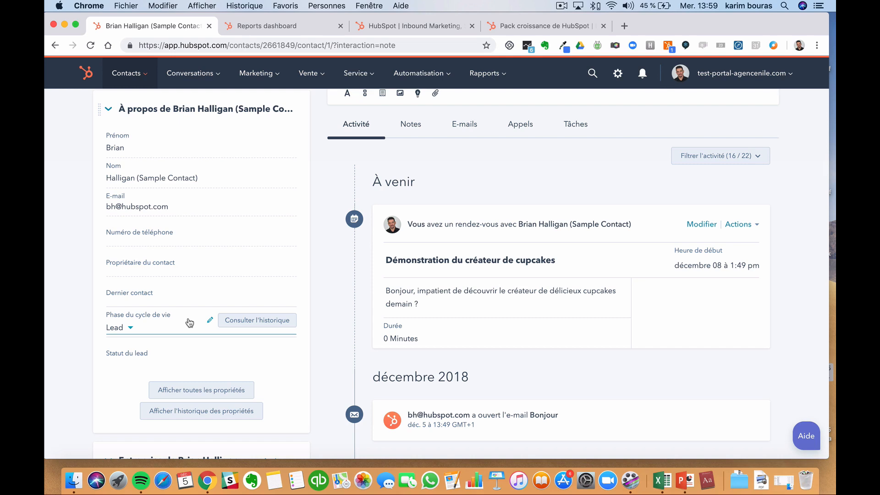
scroll(197, 321, up, 5)
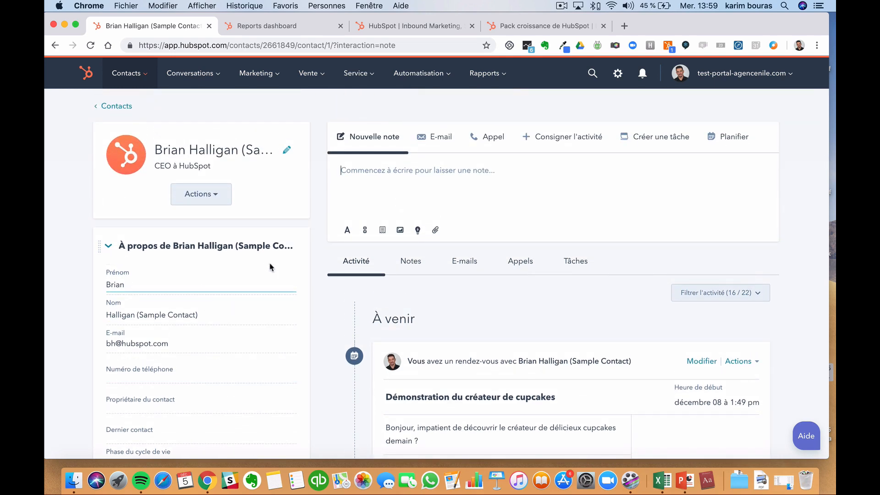
scroll(269, 266, down, 4)
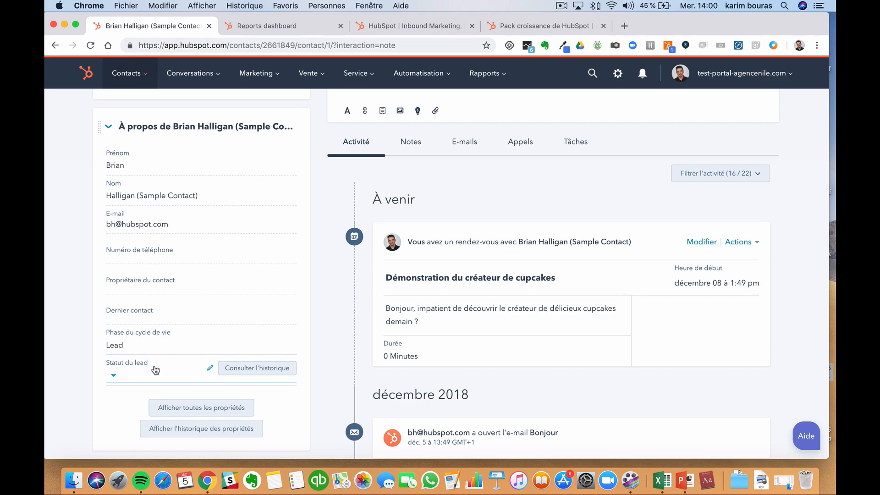
scroll(155, 369, down, 6)
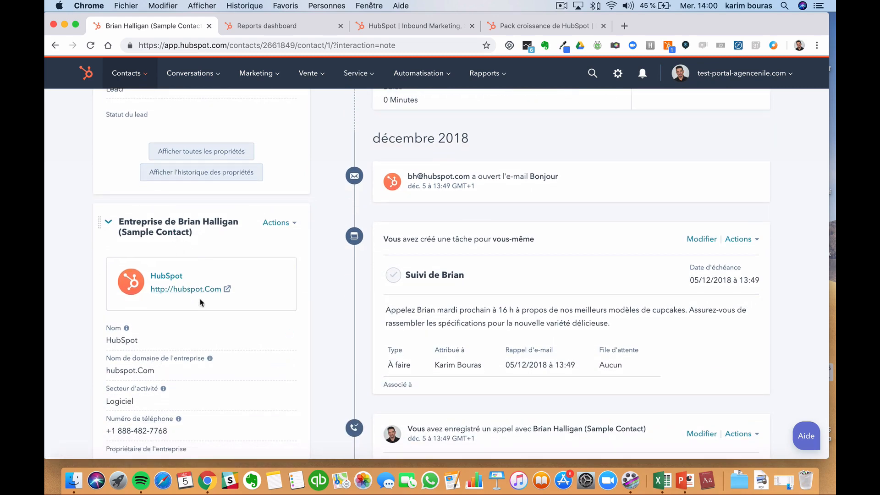
scroll(200, 302, down, 3)
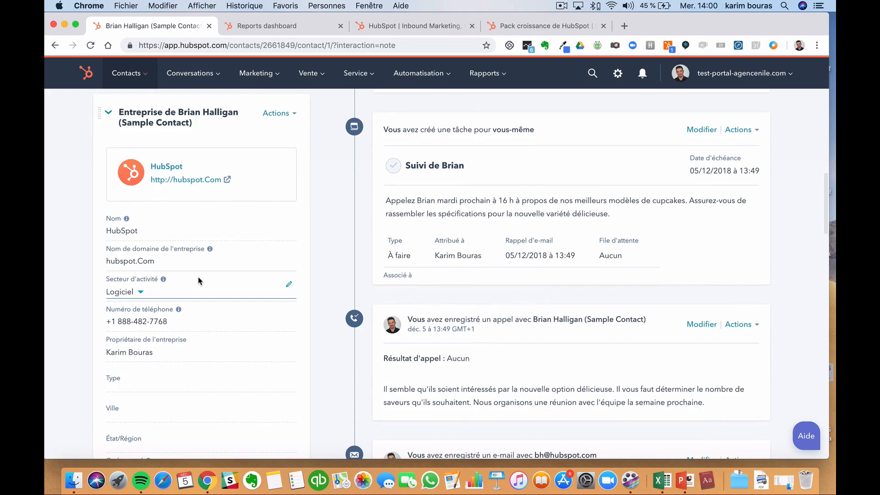
scroll(200, 281, down, 3)
scroll(199, 282, down, 15)
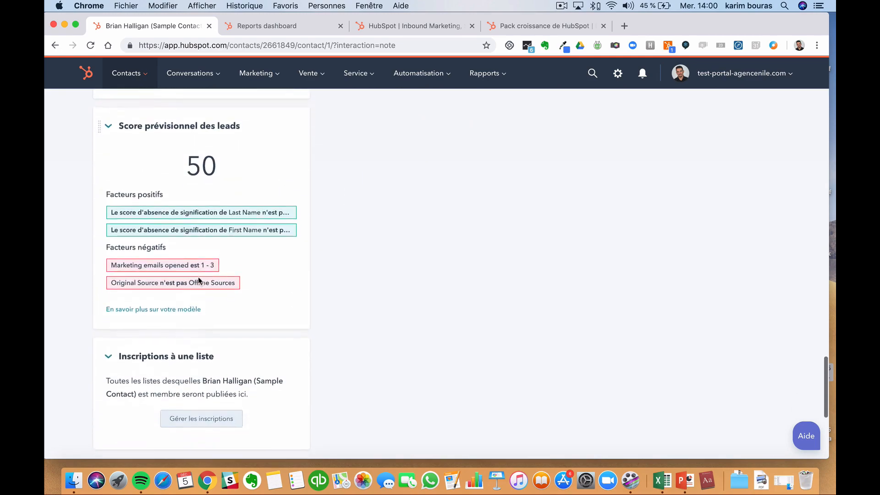
scroll(198, 277, up, 15)
scroll(199, 278, up, 3)
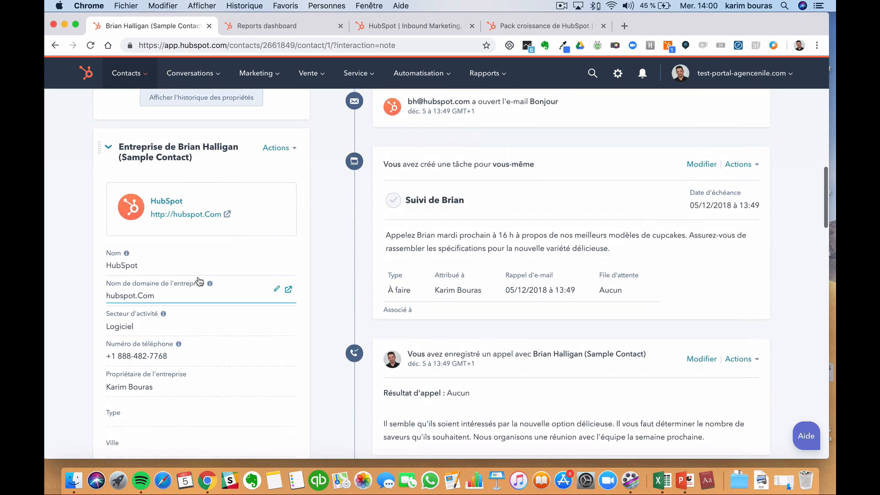
scroll(207, 197, down, 1)
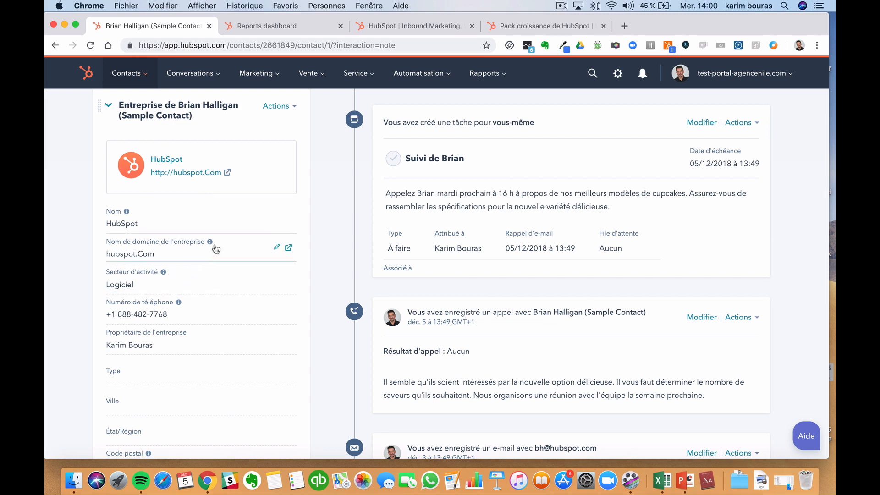
mouse_move(210, 243)
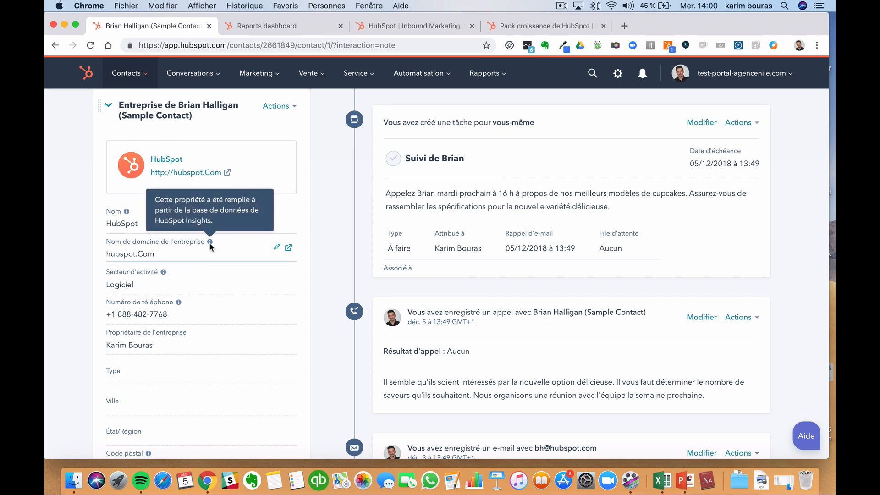
mouse_move(128, 213)
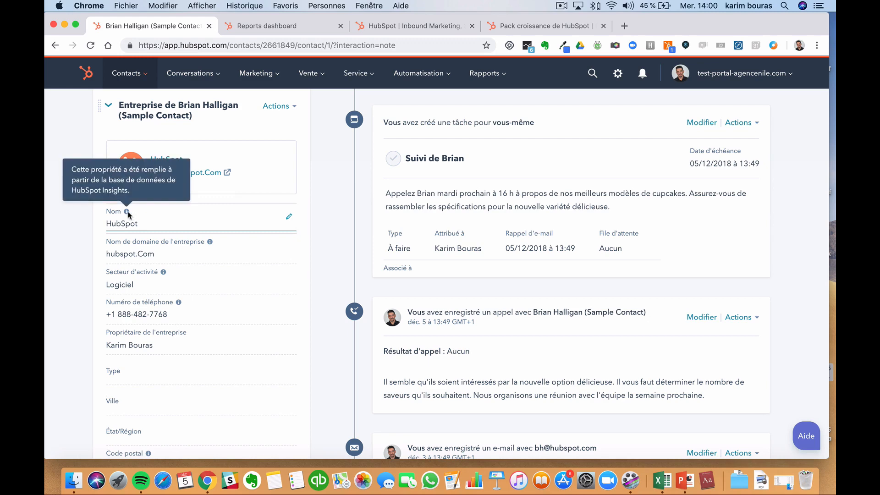
scroll(153, 262, down, 4)
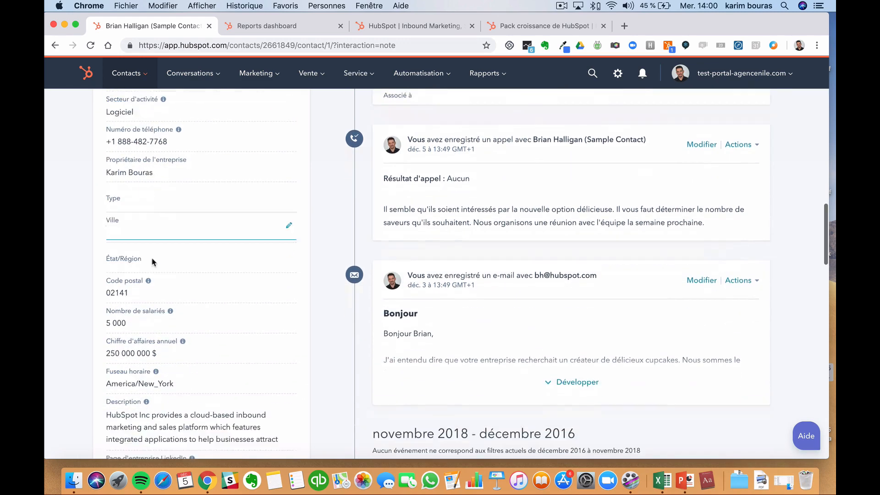
scroll(153, 262, down, 1)
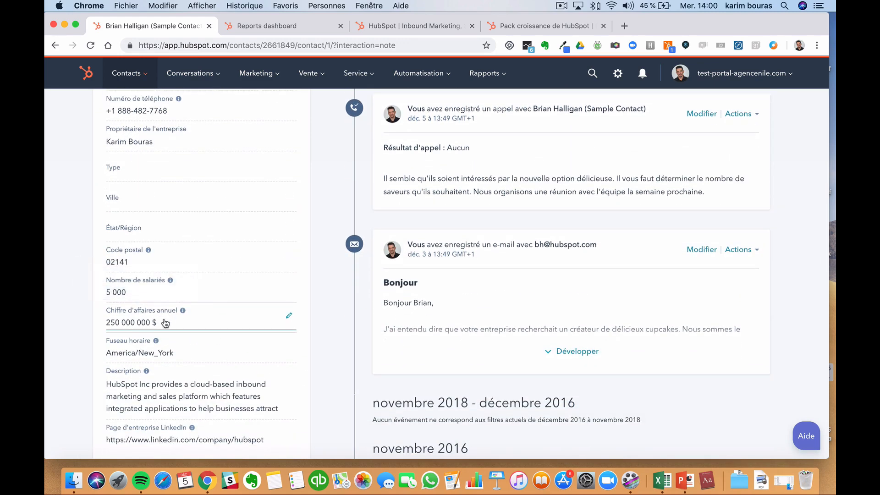
scroll(166, 338, down, 1)
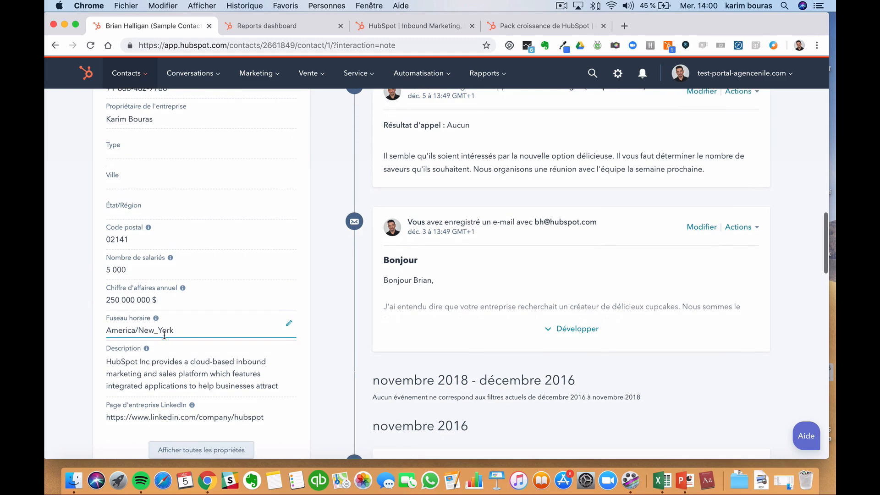
scroll(164, 336, down, 1)
scroll(166, 338, down, 2)
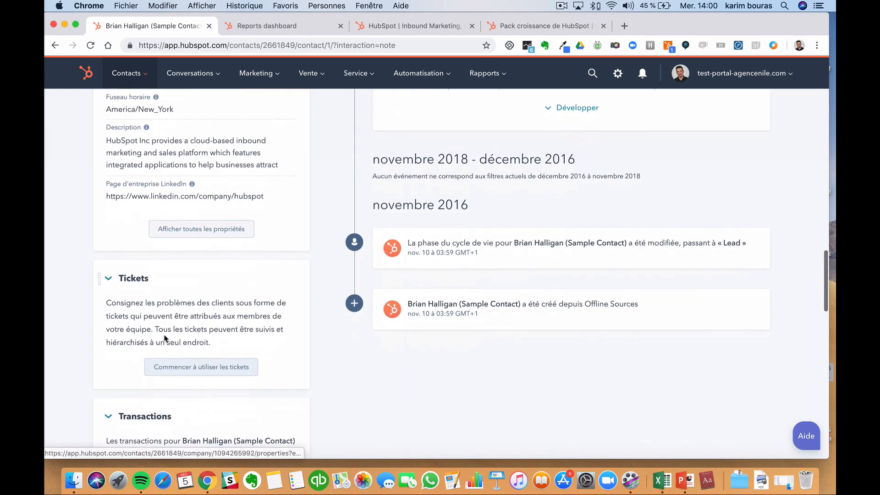
scroll(165, 338, up, 6)
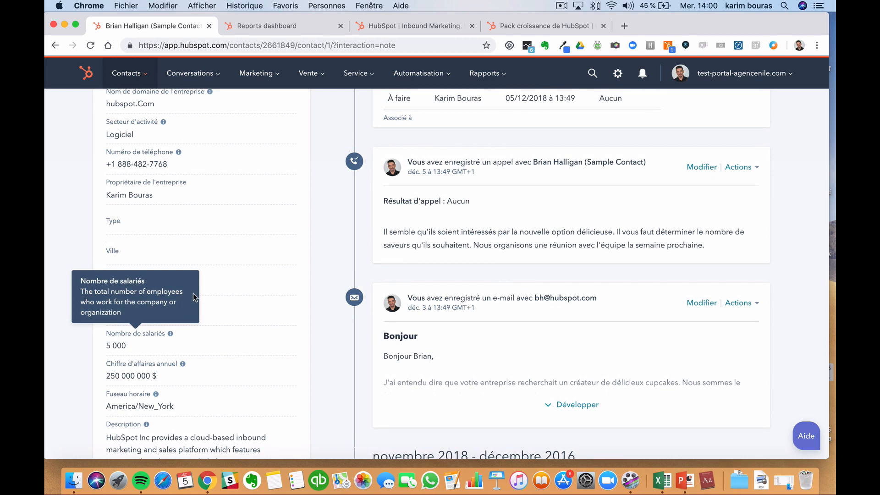
- Browse the contact's timeline and highlight the Offline Sources creation source
scroll(226, 281, down, 2)
scroll(228, 282, up, 15)
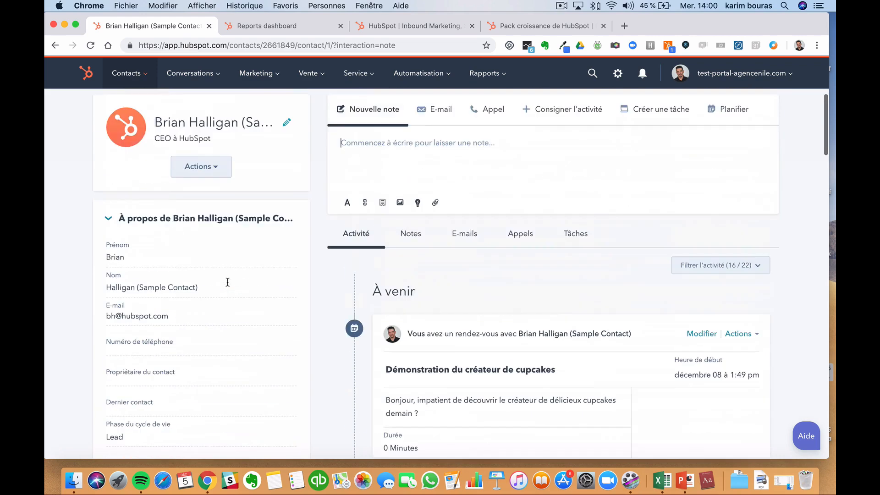
scroll(227, 282, up, 2)
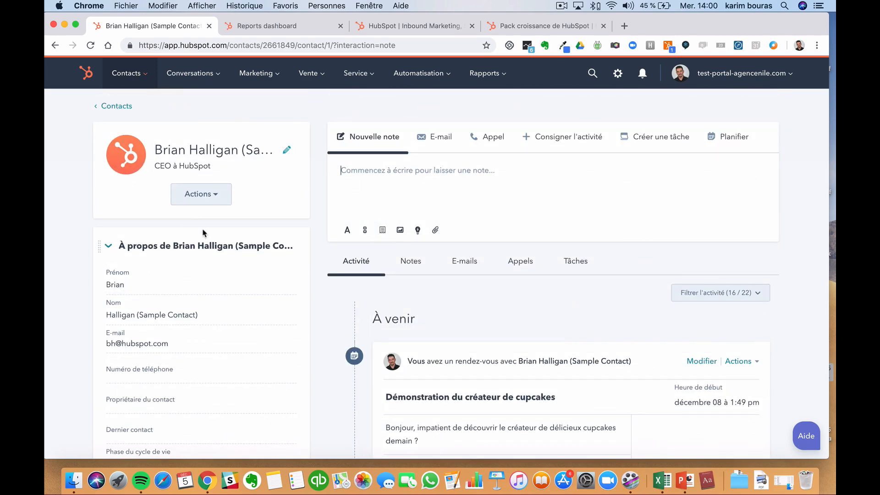
scroll(204, 233, down, 2)
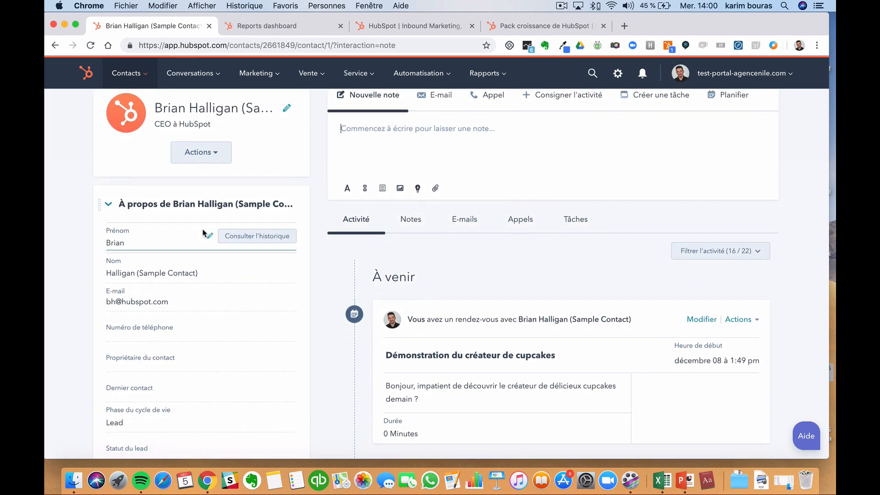
scroll(203, 233, down, 1)
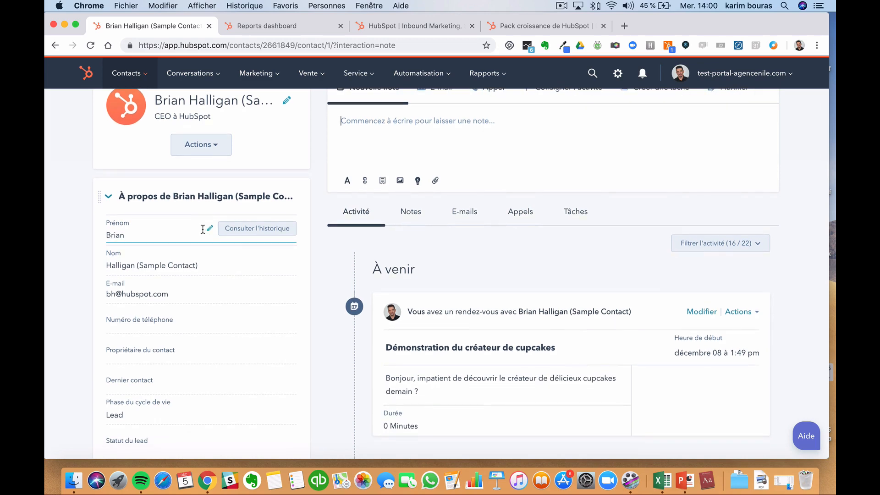
scroll(258, 249, down, 5)
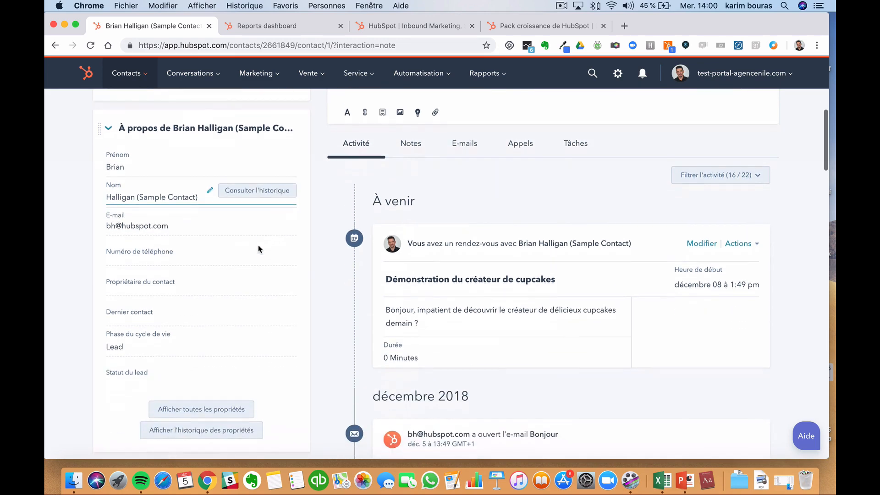
scroll(258, 249, up, 3)
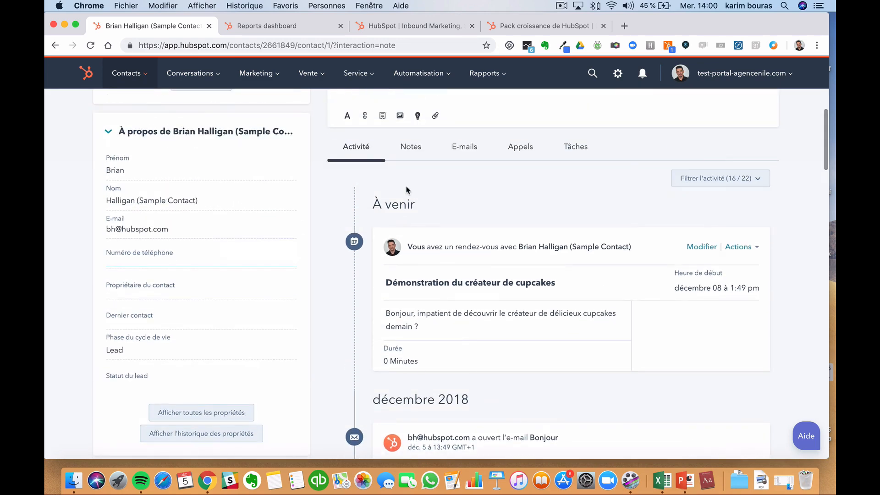
scroll(408, 196, down, 2)
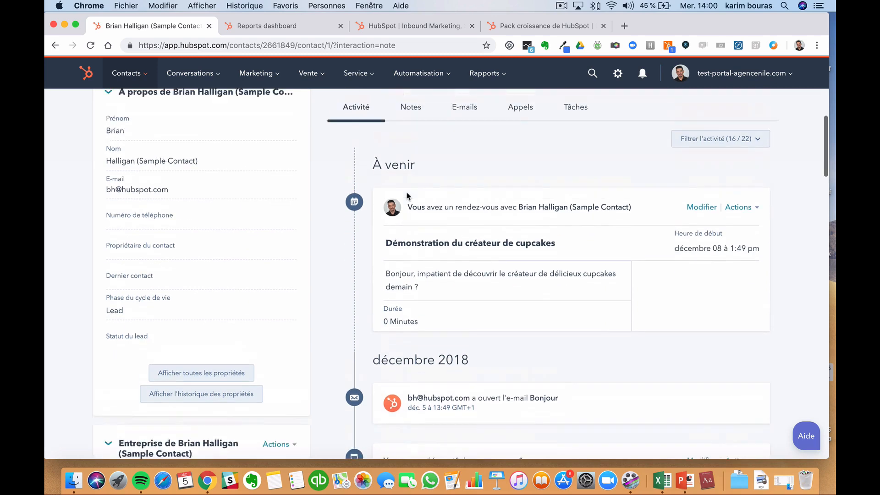
scroll(406, 192, up, 4)
scroll(402, 163, down, 3)
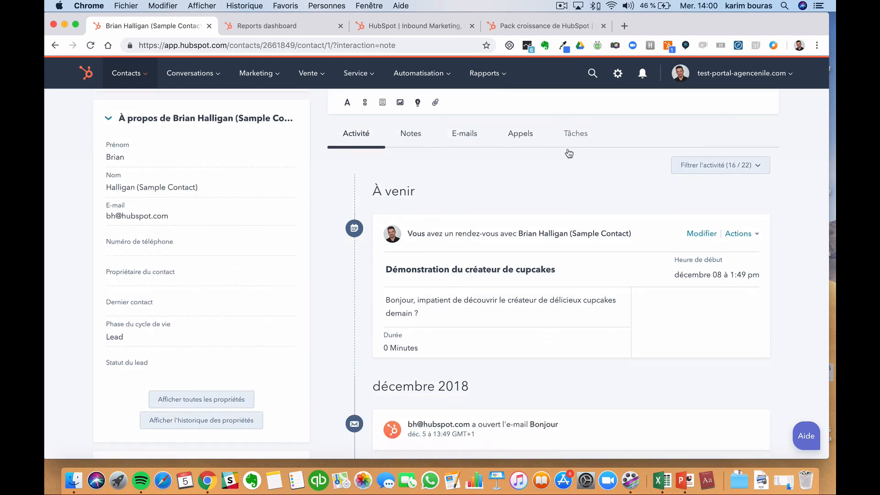
scroll(569, 152, down, 2)
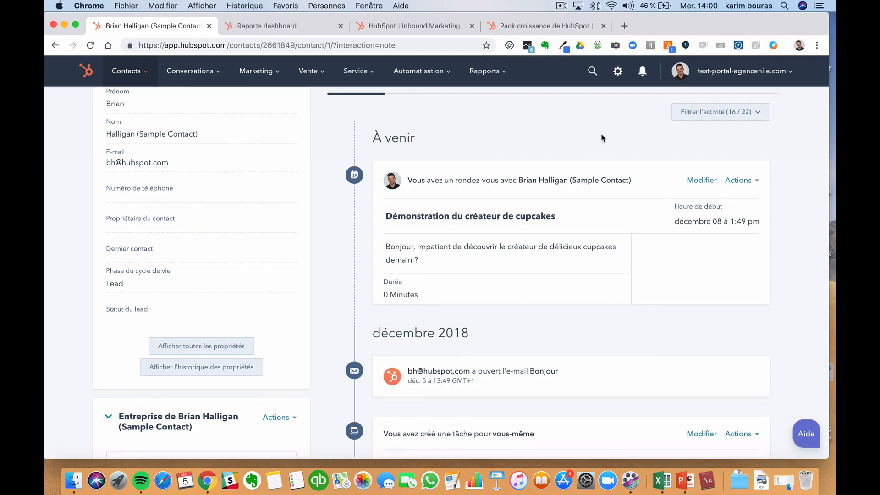
scroll(590, 193, down, 5)
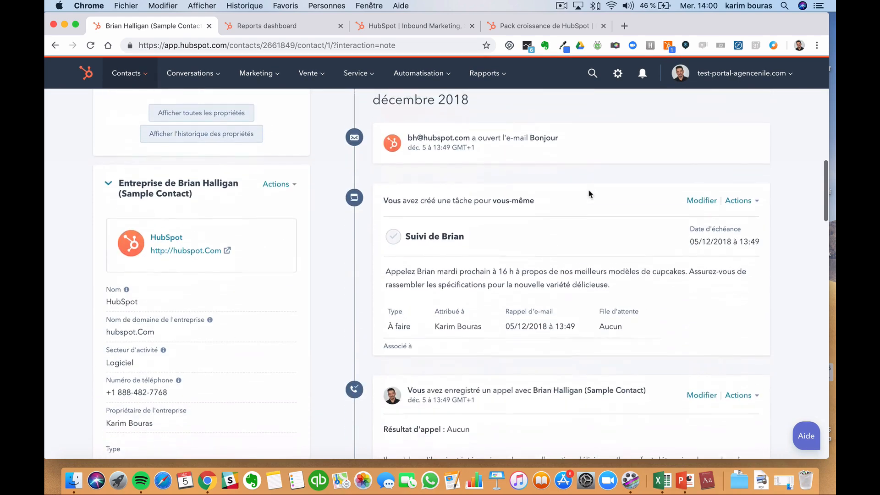
scroll(590, 194, down, 10)
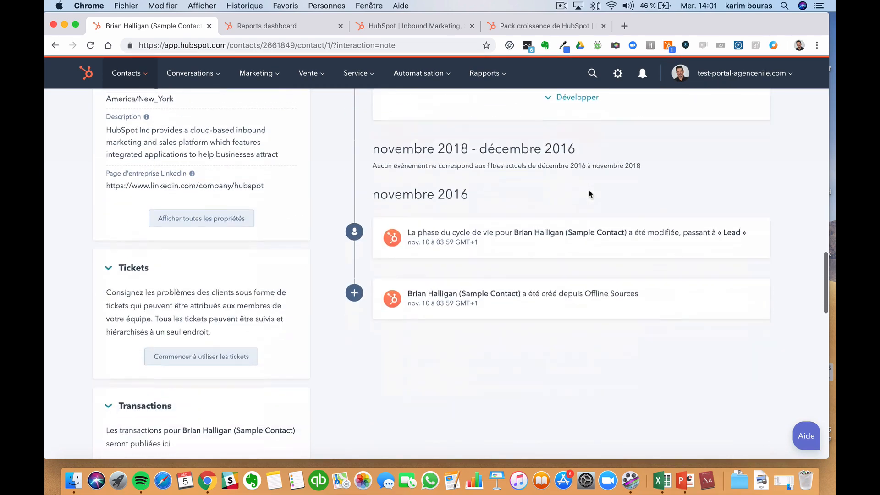
scroll(589, 193, down, 5)
scroll(590, 194, up, 5)
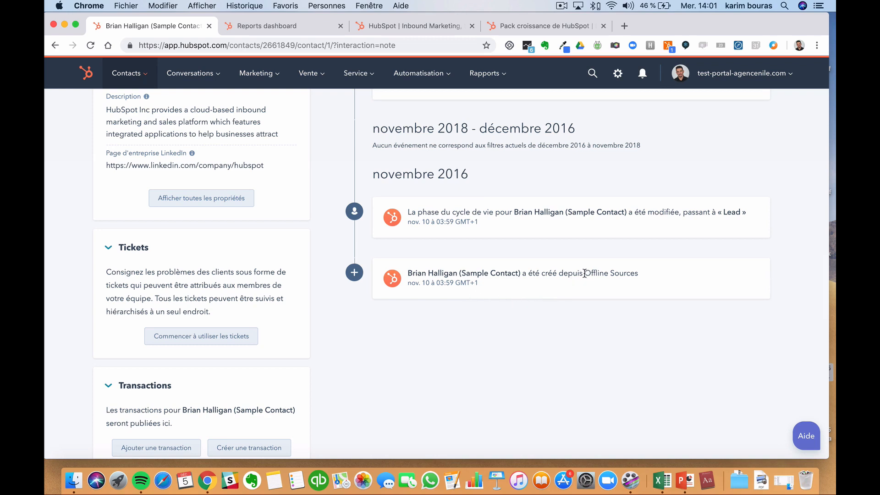
drag(585, 274, 630, 271)
- Expand the logged Bonjour e-mail with Développer to show its full cupcake pitch
scroll(591, 315, up, 3)
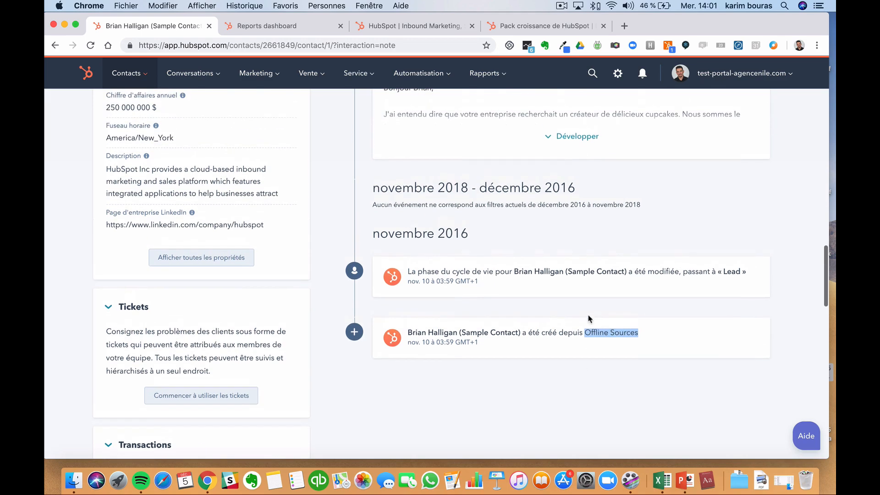
scroll(590, 318, up, 5)
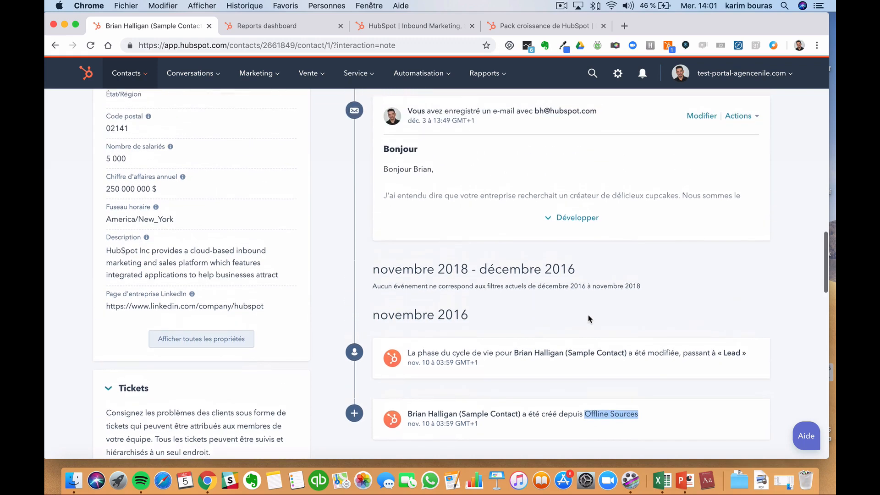
scroll(590, 317, up, 3)
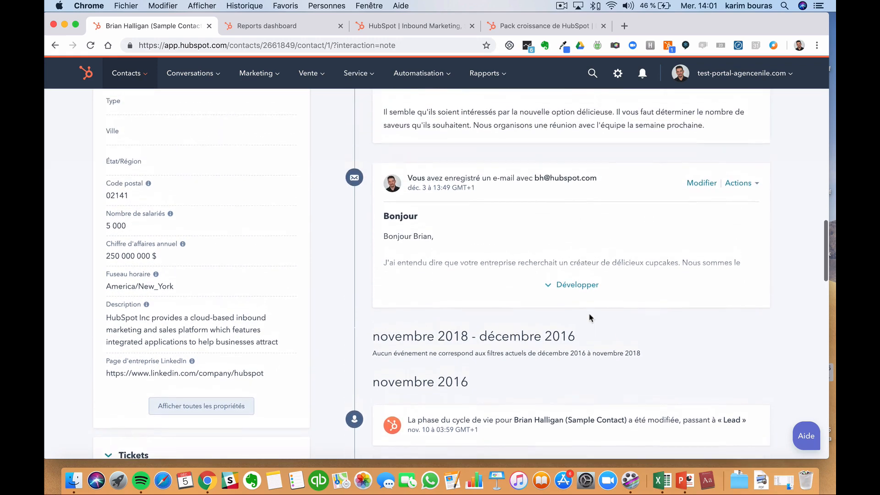
click(590, 318)
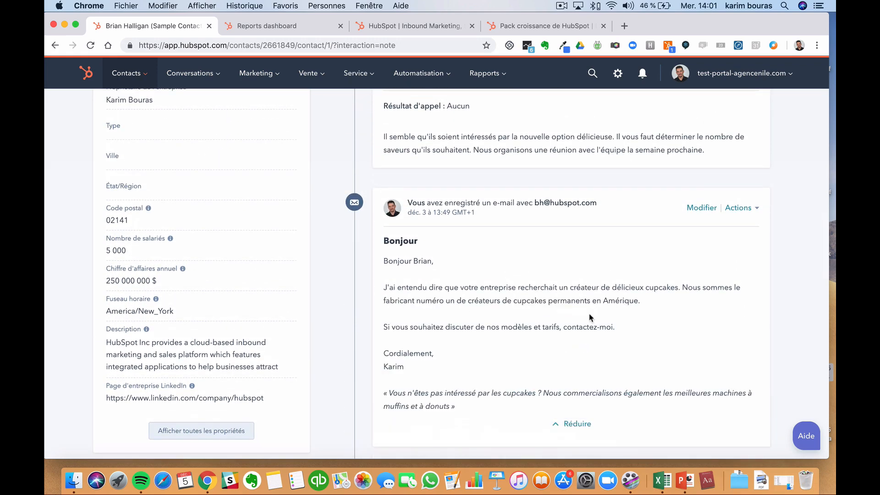
scroll(590, 317, up, 15)
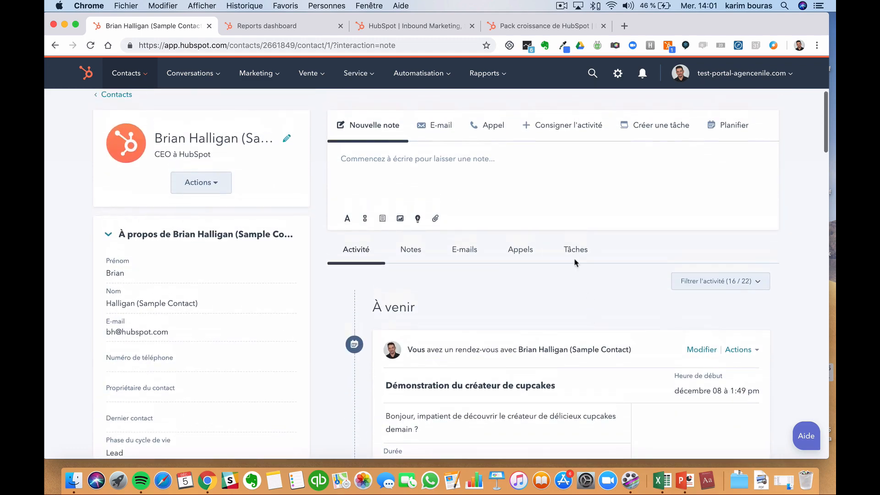
- Try the E-mail, Appel and Nouvelle note panels on the contact record
click(438, 125)
click(481, 125)
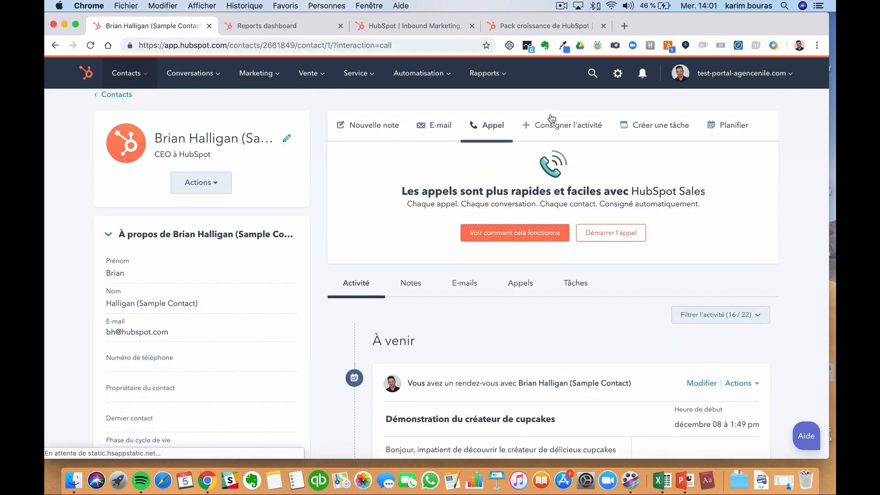
click(360, 127)
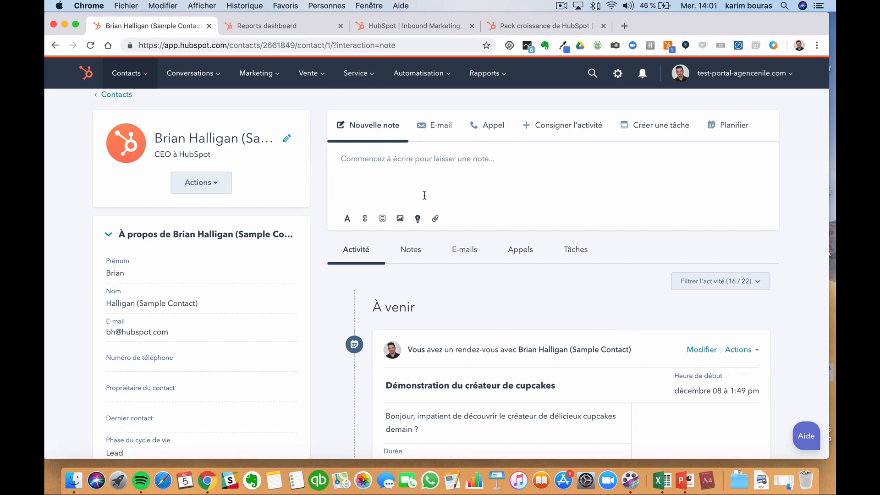
scroll(426, 179, down, 4)
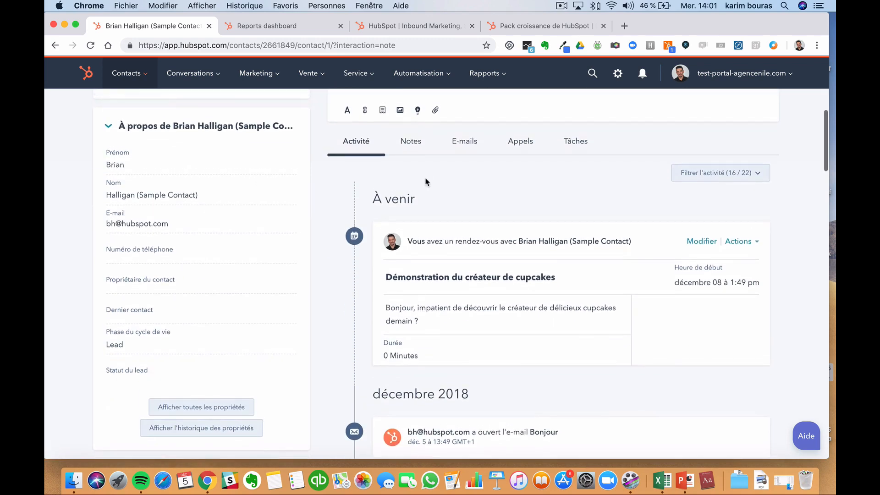
scroll(425, 182, up, 4)
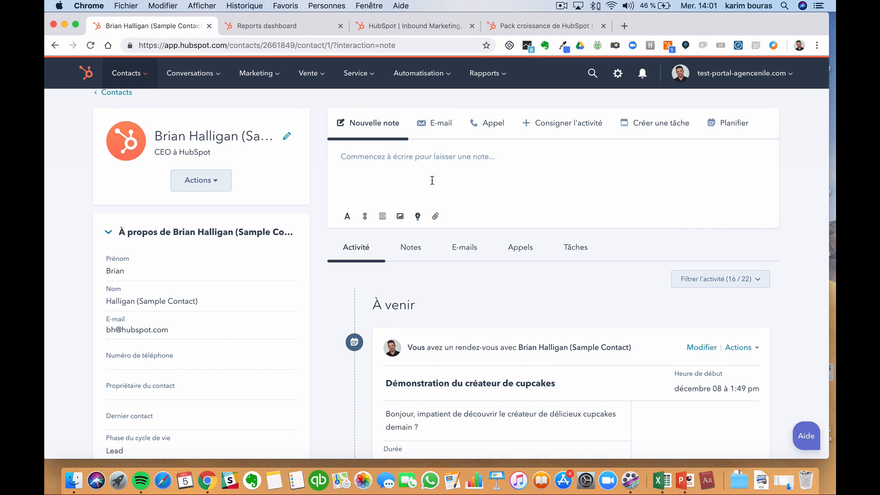
- Filter the timeline by Notes, E-mails, Appels and Tâches, return to Activité, then show the Reports dashboard
click(420, 255)
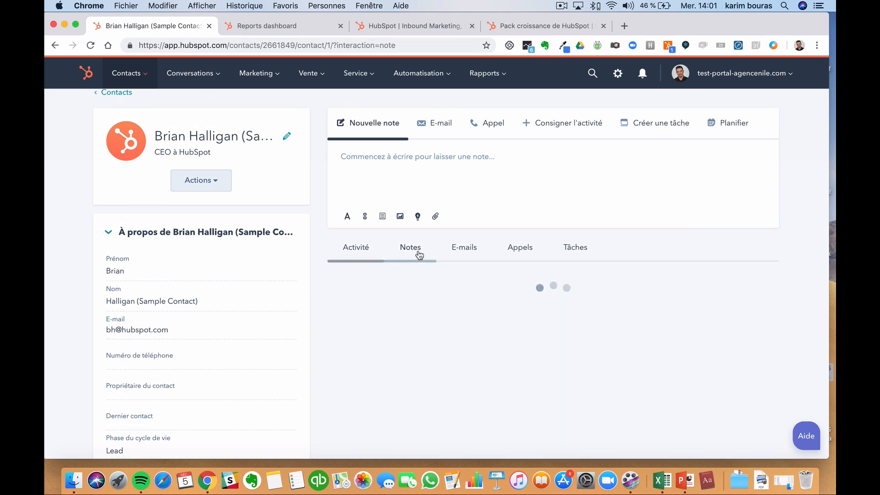
click(463, 256)
click(518, 248)
click(578, 248)
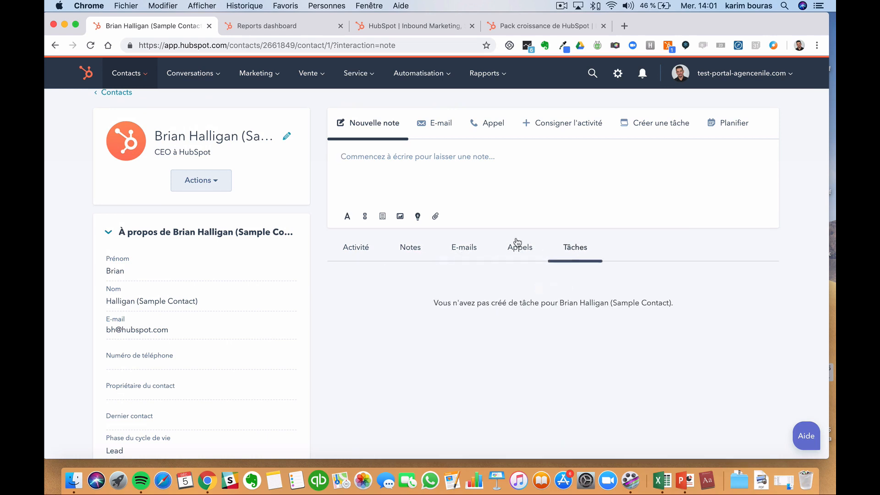
click(369, 252)
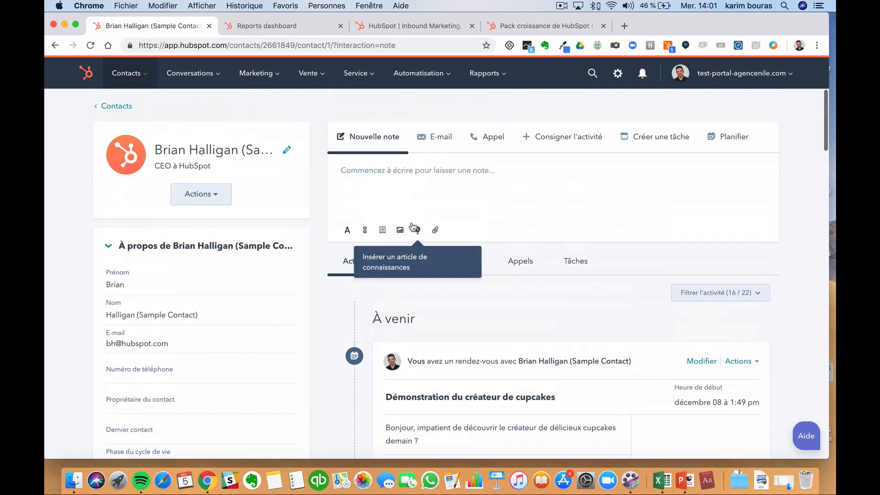
scroll(414, 226, down, 6)
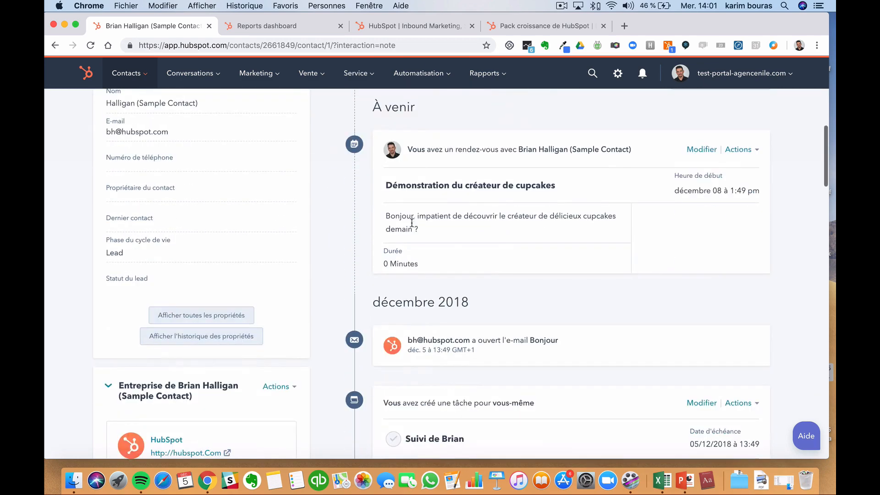
scroll(412, 222, down, 1)
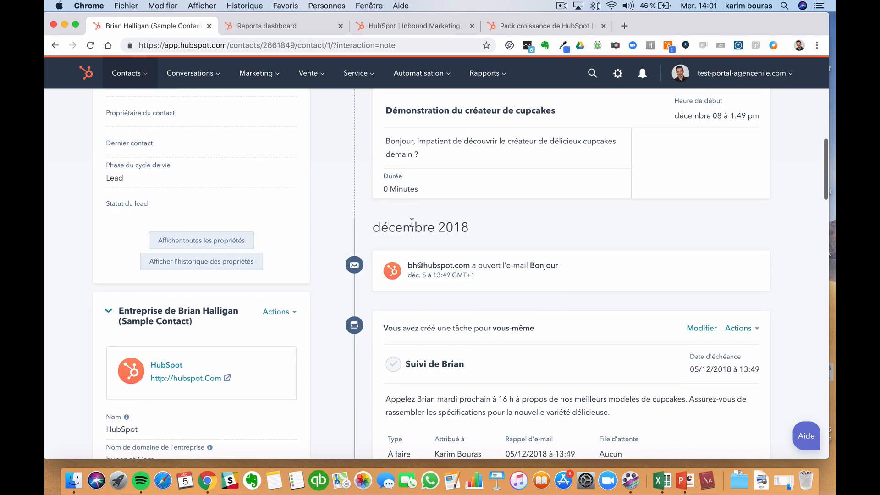
scroll(412, 223, up, 7)
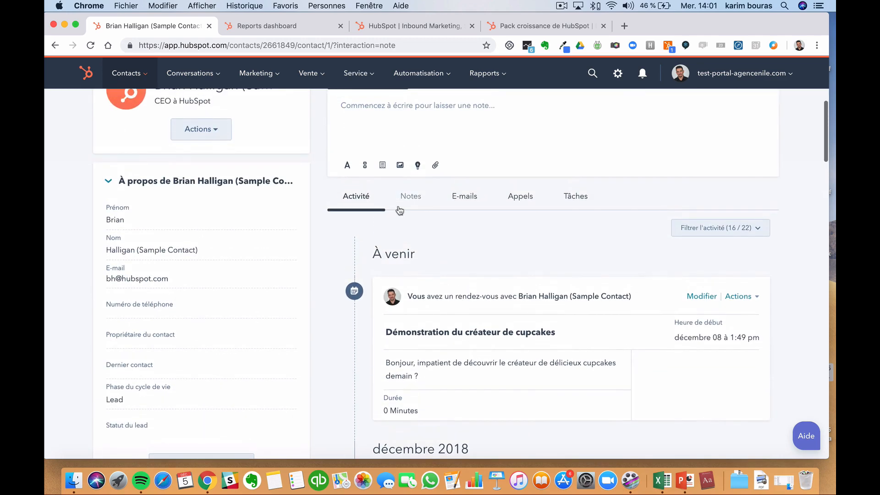
key(ctrl+Tab)
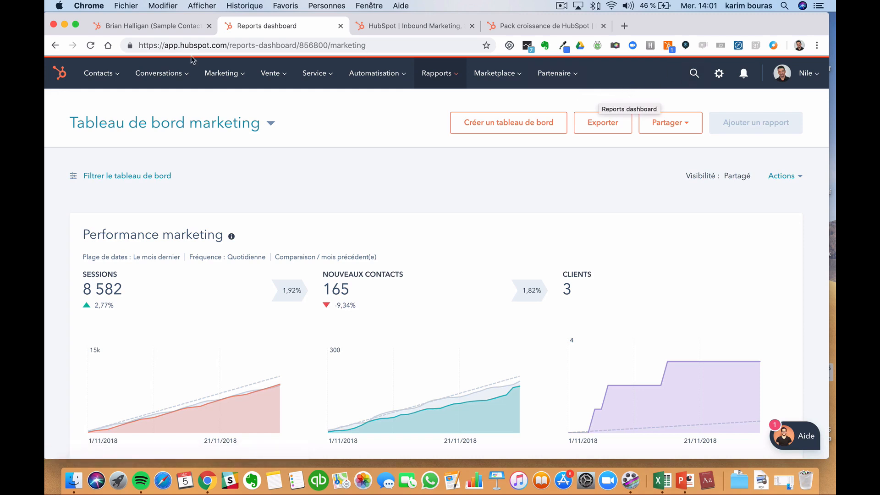
- Search globally for the contact by name and open the agencenile.com result
click(688, 73)
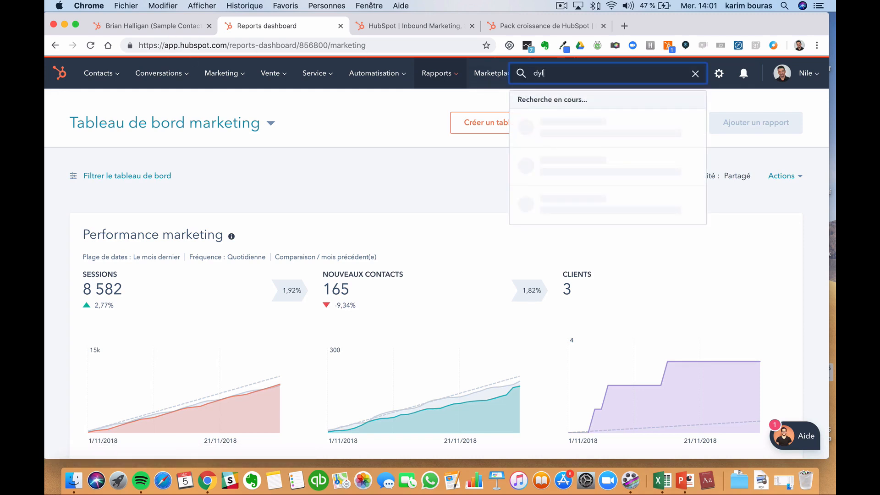
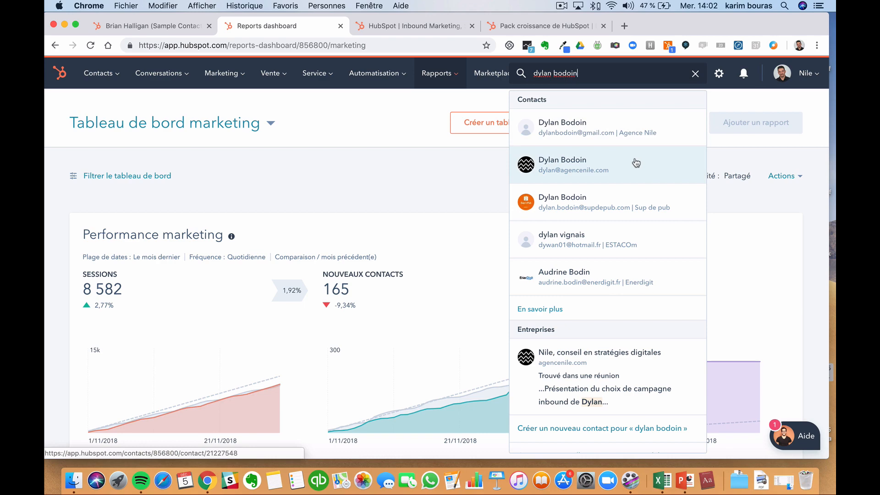
click(637, 159)
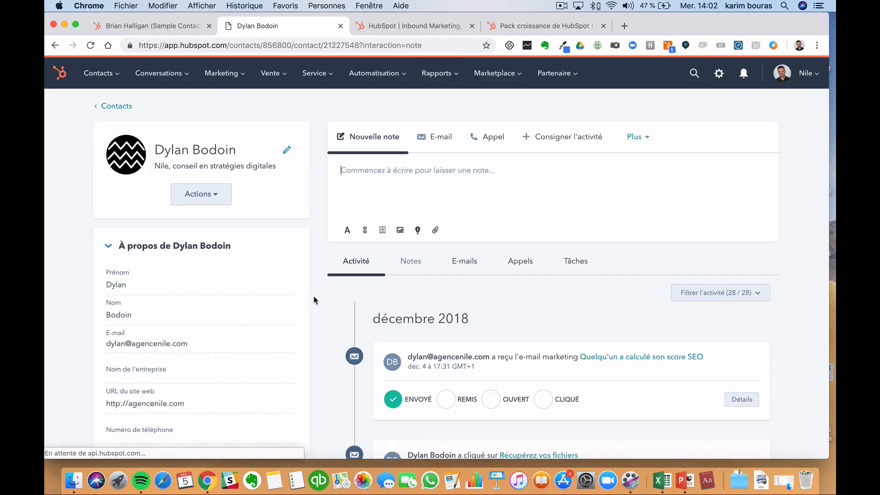
scroll(314, 301, down, 2)
scroll(314, 300, down, 10)
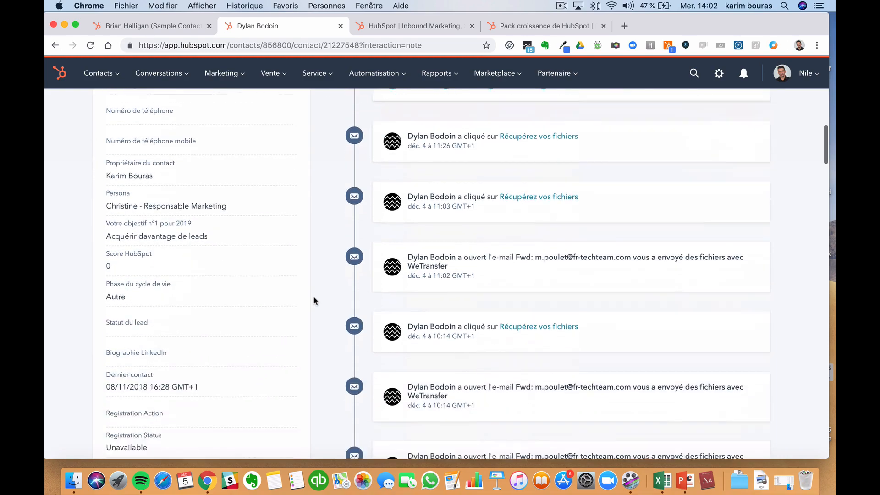
scroll(313, 301, down, 15)
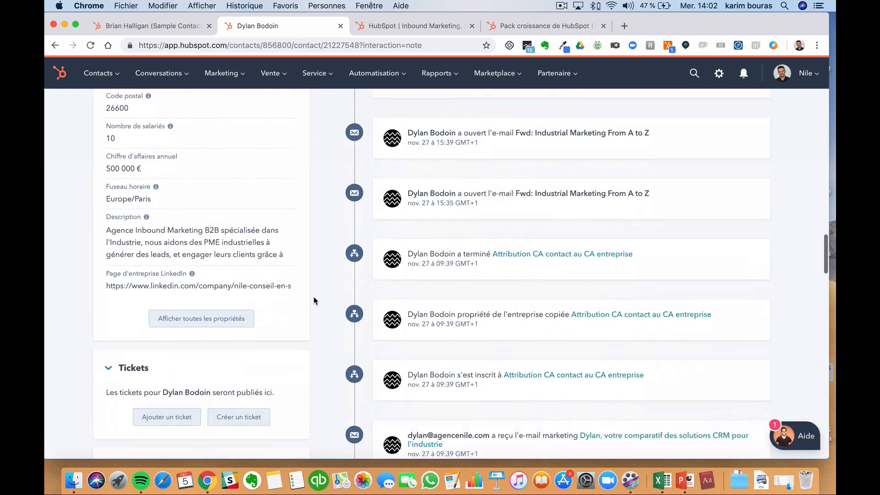
scroll(314, 300, down, 10)
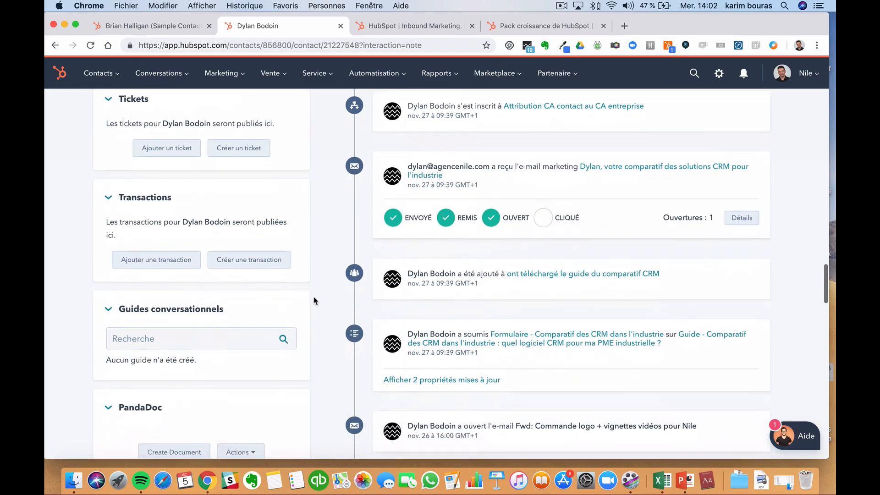
scroll(314, 300, down, 10)
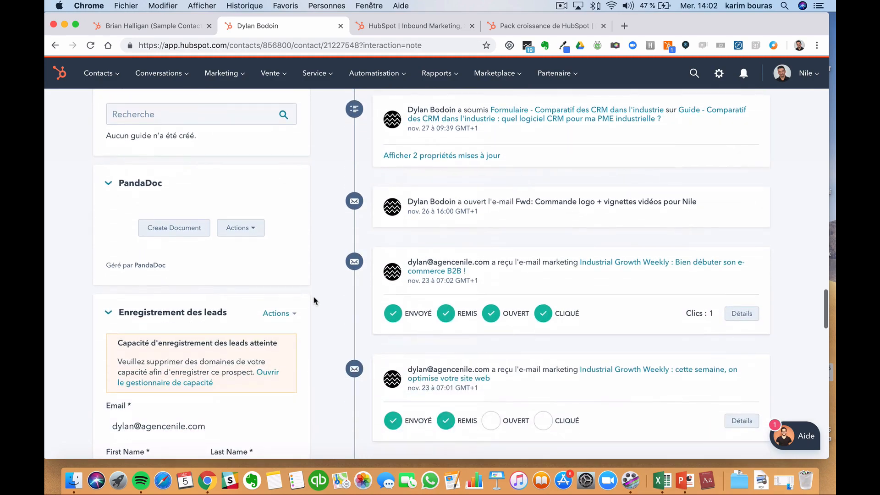
scroll(314, 300, down, 10)
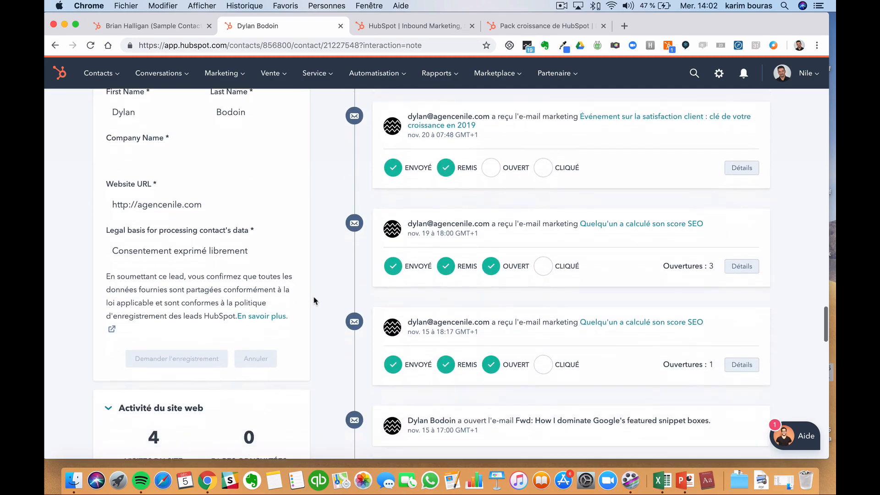
scroll(314, 300, down, 10)
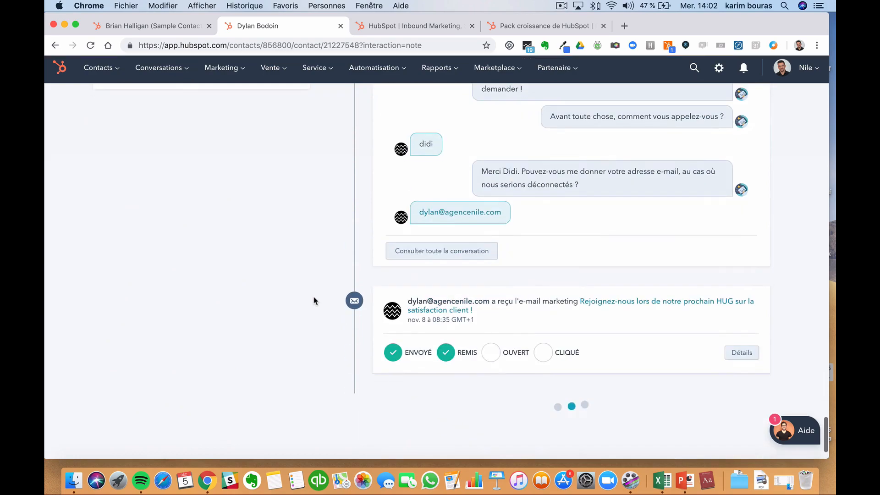
scroll(348, 266, down, 10)
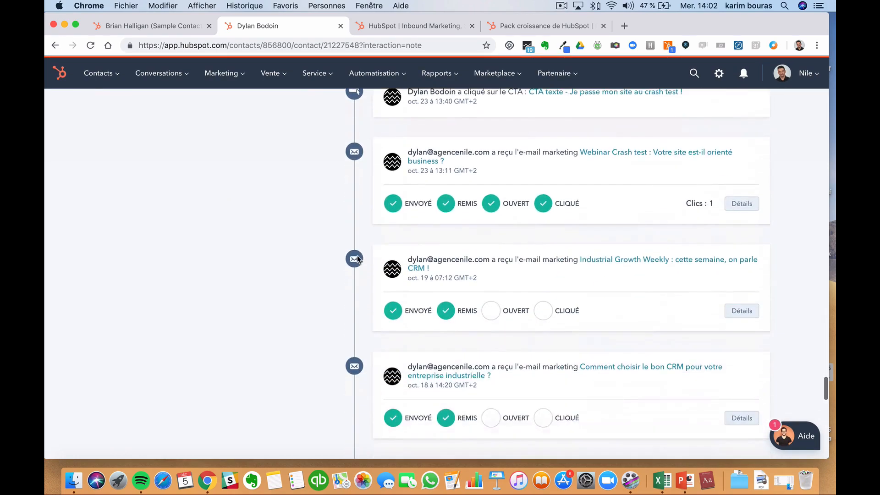
scroll(359, 260, down, 10)
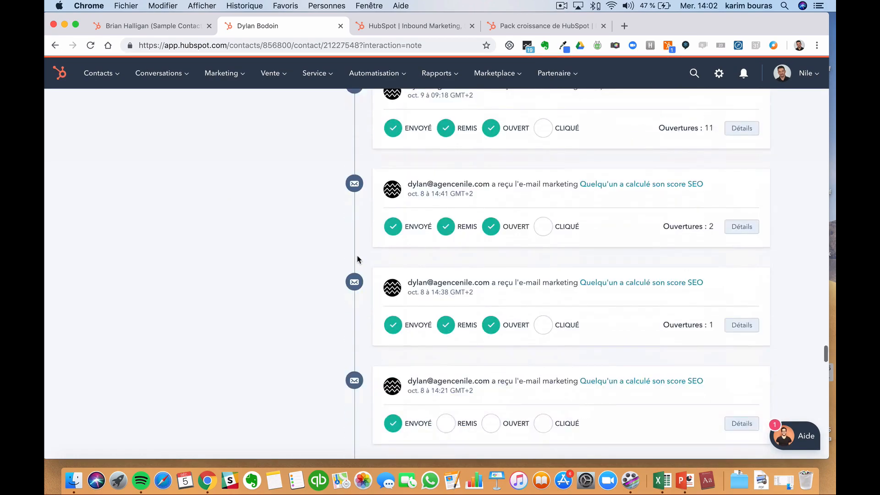
scroll(359, 259, down, 10)
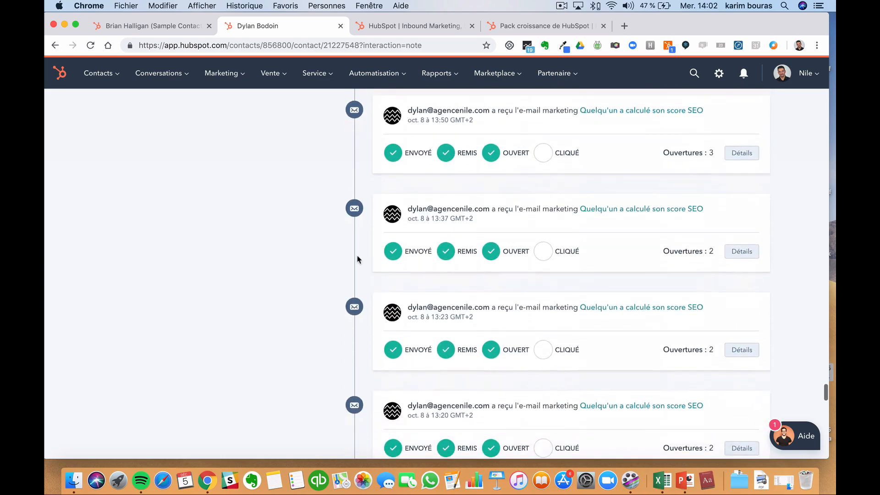
scroll(359, 259, down, 10)
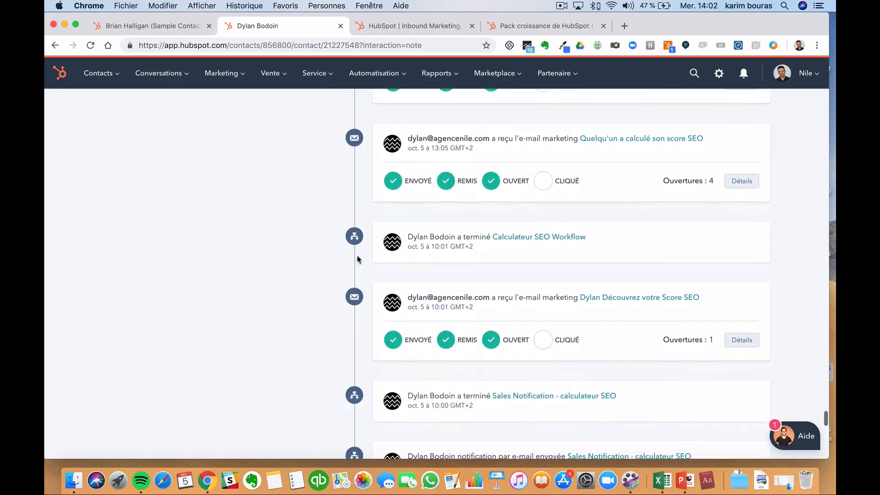
scroll(359, 259, down, 10)
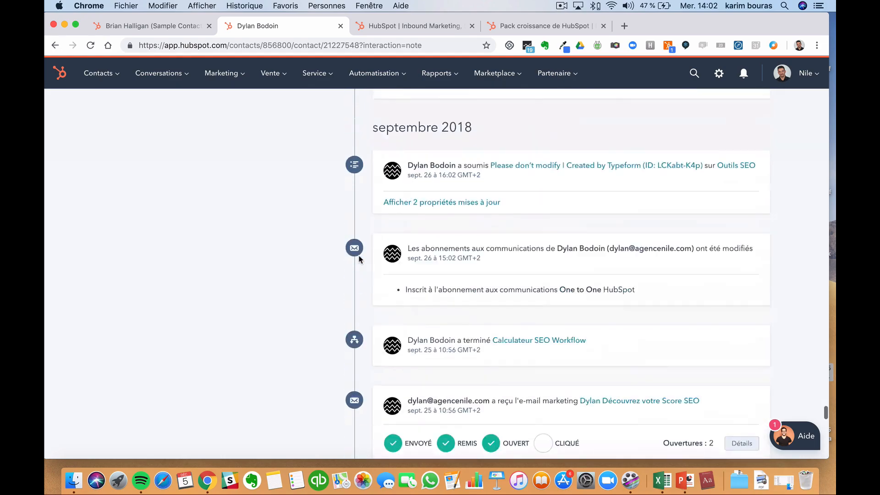
scroll(359, 260, down, 10)
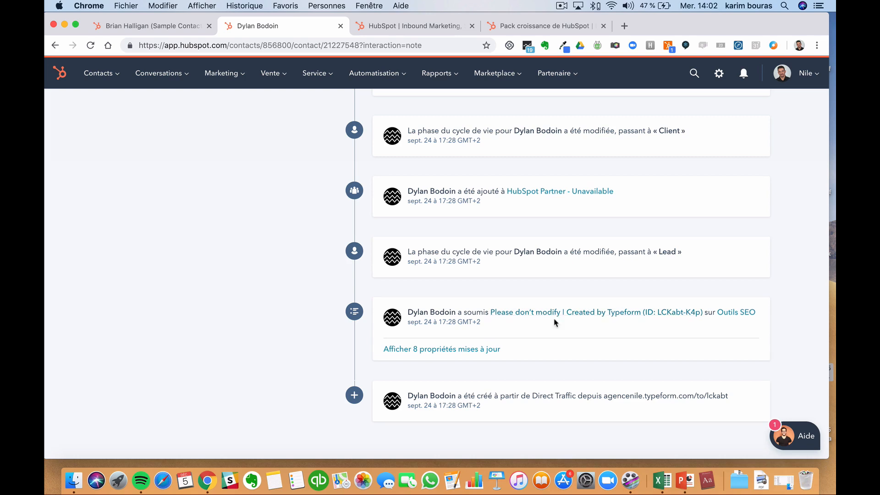
scroll(555, 322, up, 3)
scroll(555, 322, up, 1)
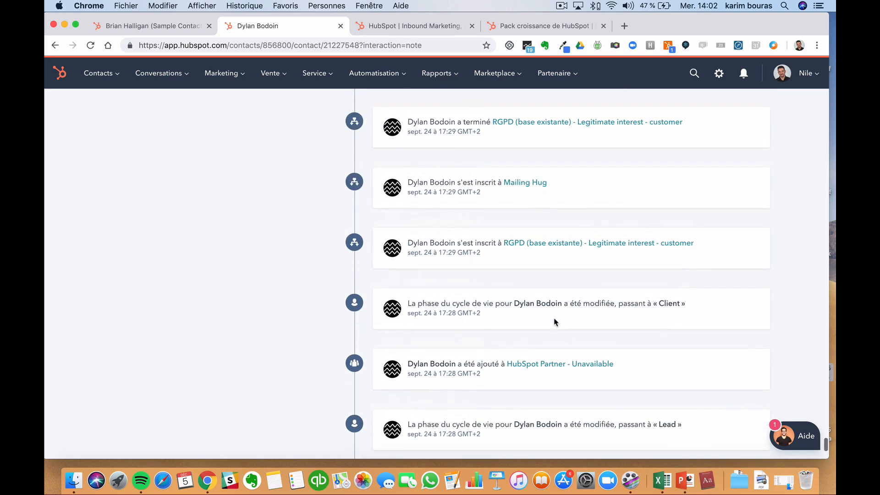
scroll(547, 228, up, 2)
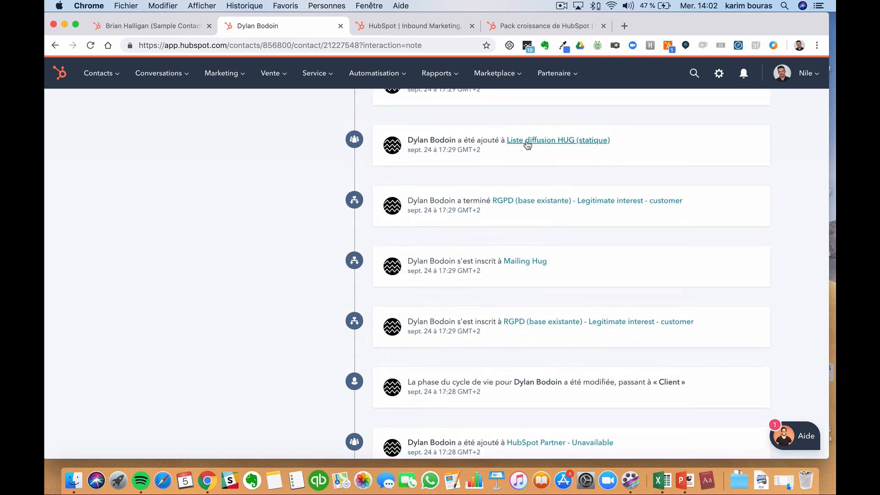
scroll(547, 144, up, 4)
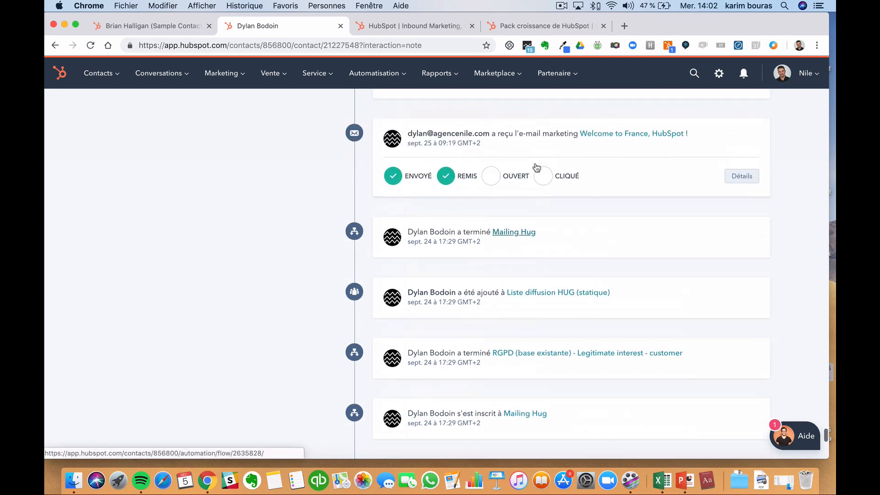
scroll(504, 179, up, 1)
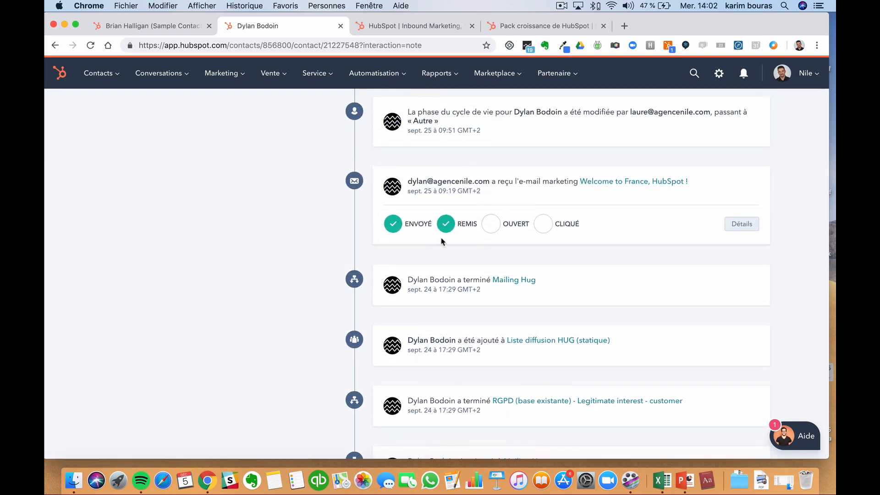
scroll(463, 237, up, 5)
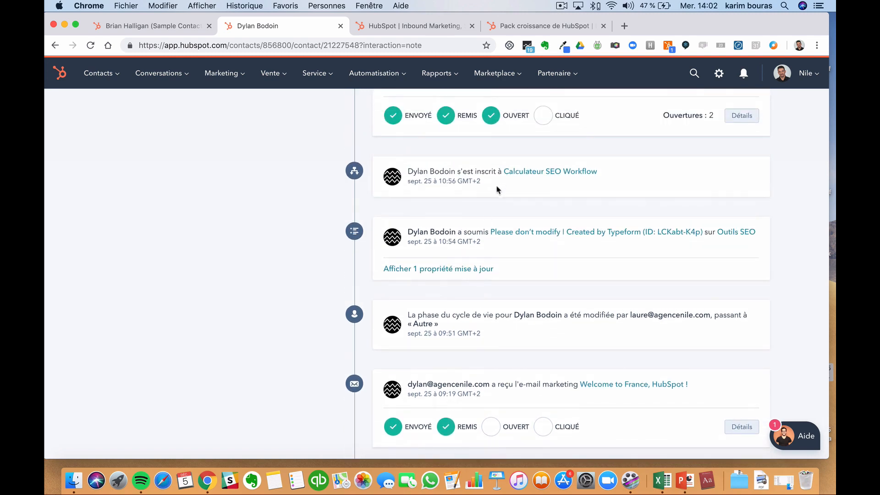
scroll(498, 190, up, 3)
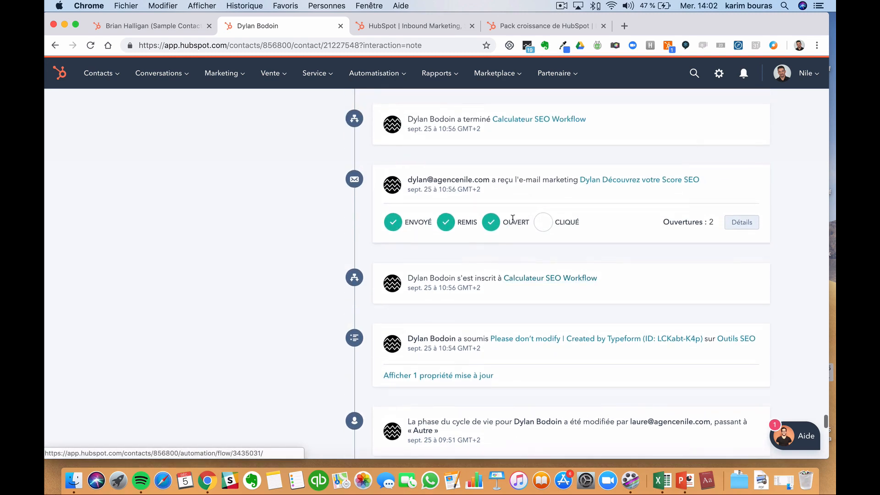
scroll(500, 242, up, 1)
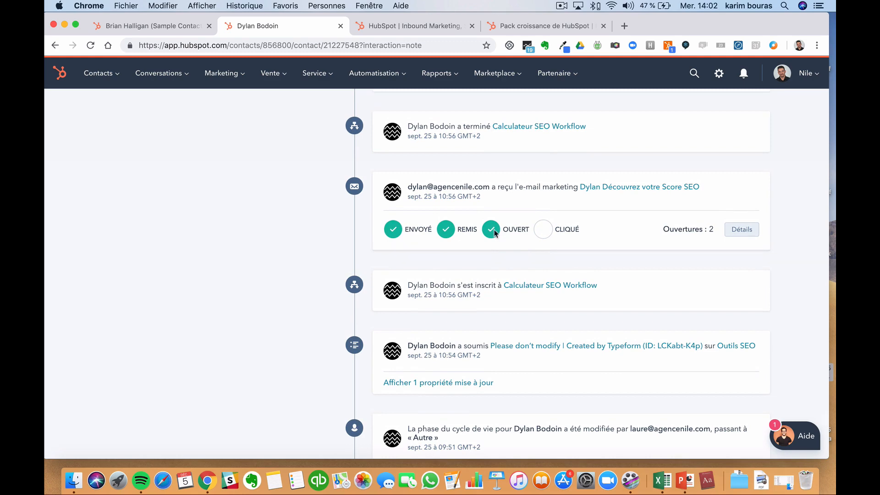
scroll(494, 234, up, 8)
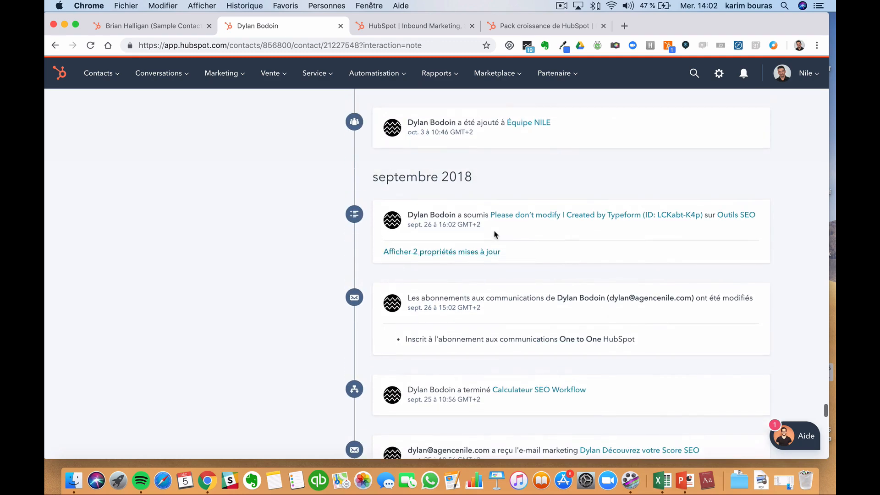
scroll(489, 253, up, 7)
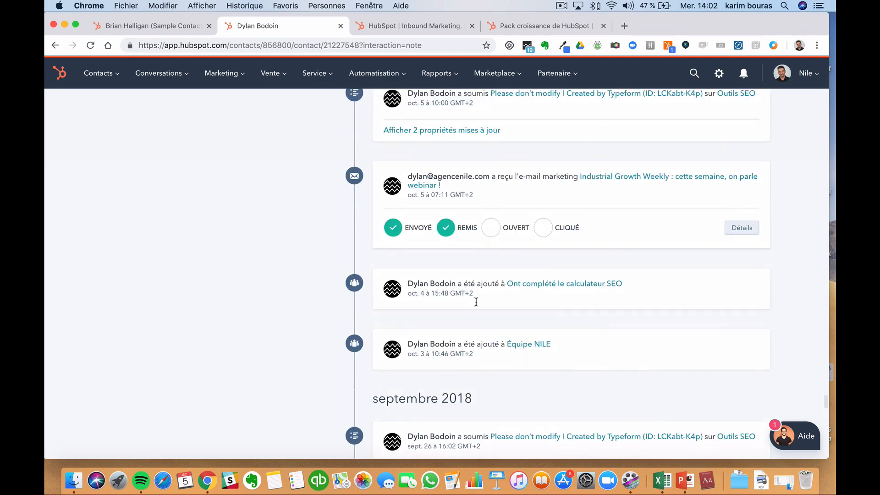
scroll(497, 316, up, 10)
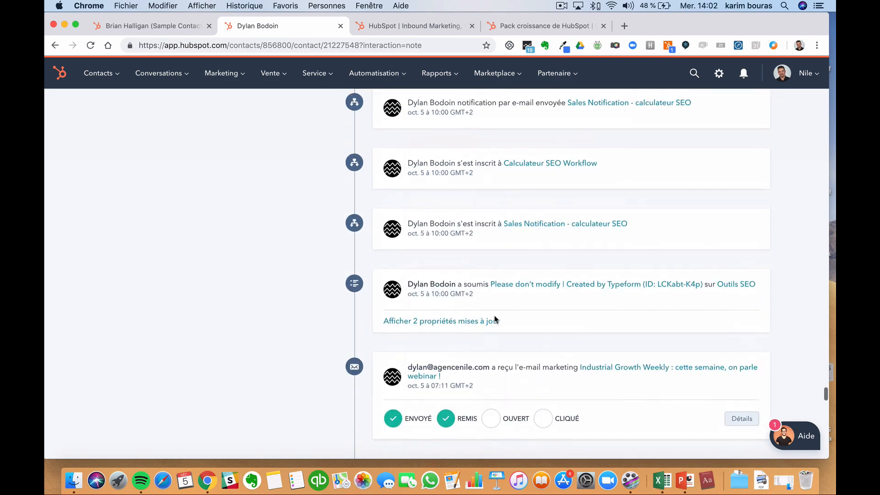
scroll(491, 326, up, 15)
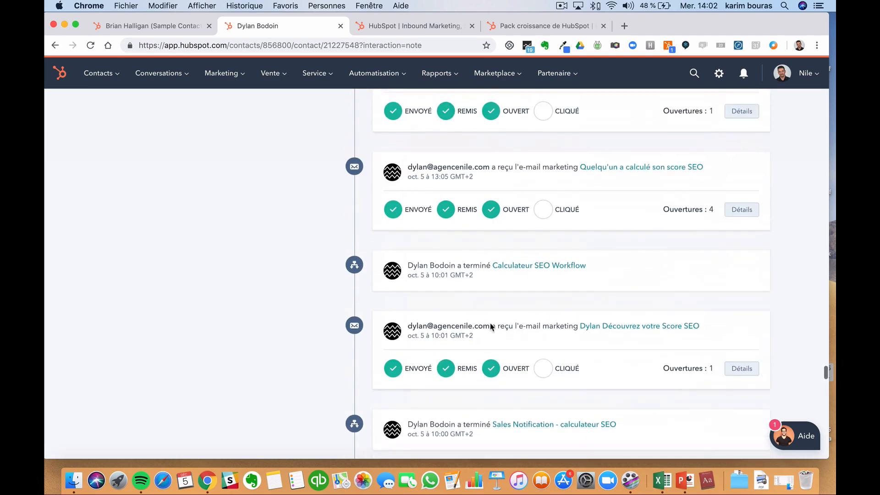
scroll(491, 324, up, 8)
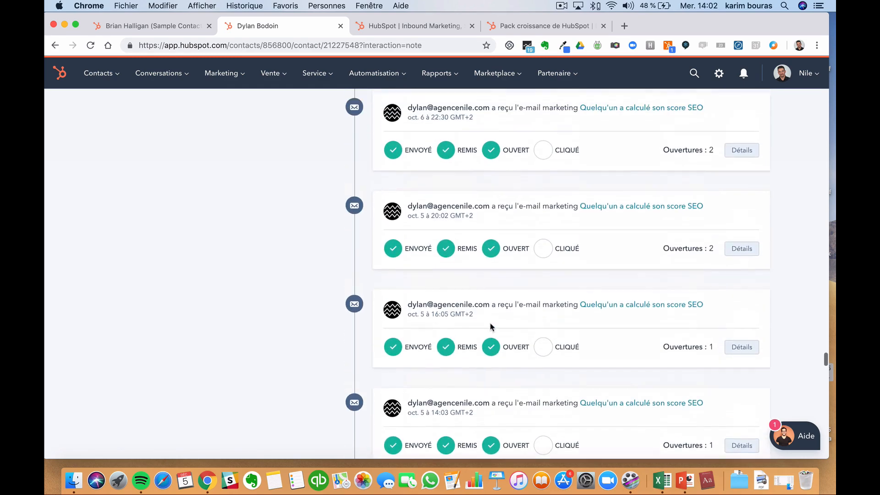
scroll(491, 327, up, 1)
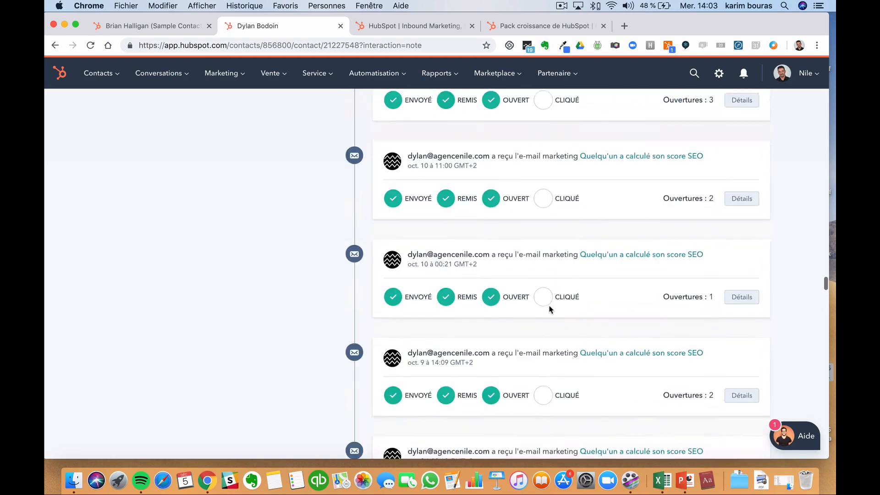
scroll(551, 309, up, 10)
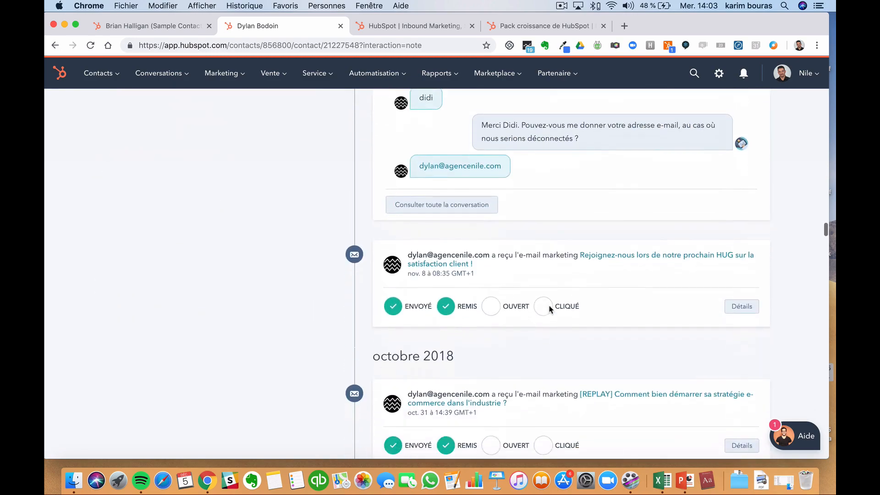
scroll(551, 310, up, 10)
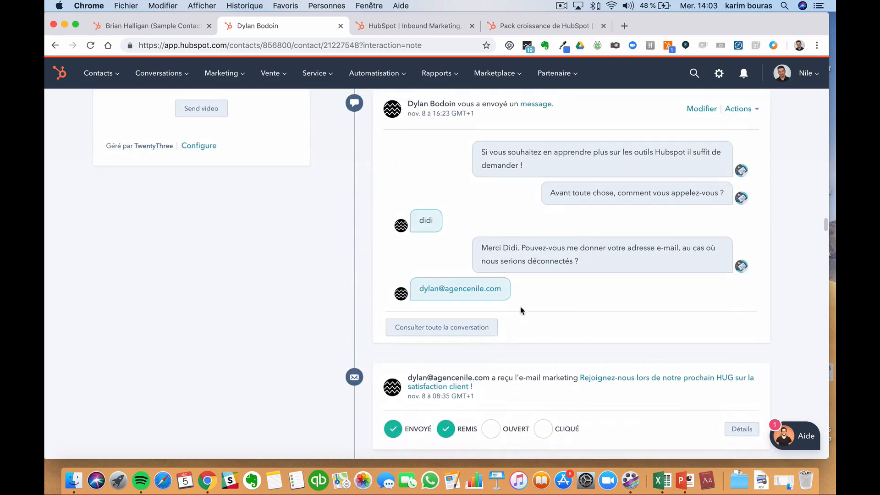
scroll(522, 311, up, 5)
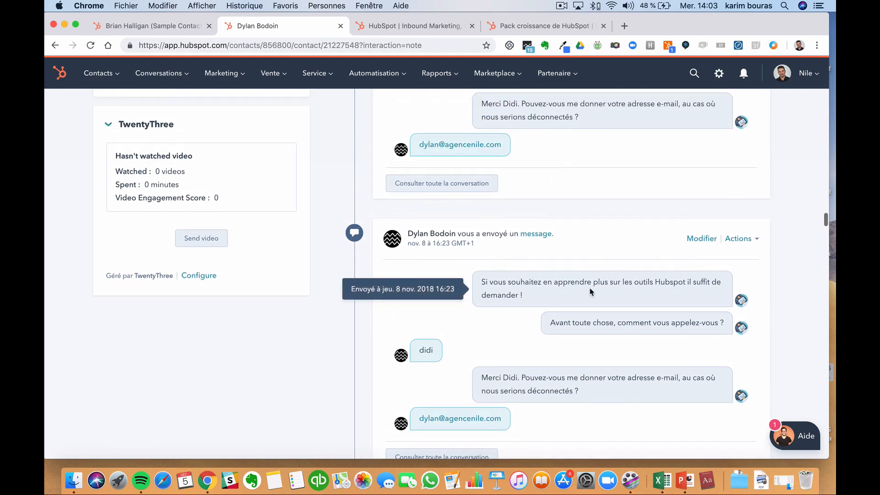
scroll(591, 291, down, 1)
scroll(591, 291, up, 17)
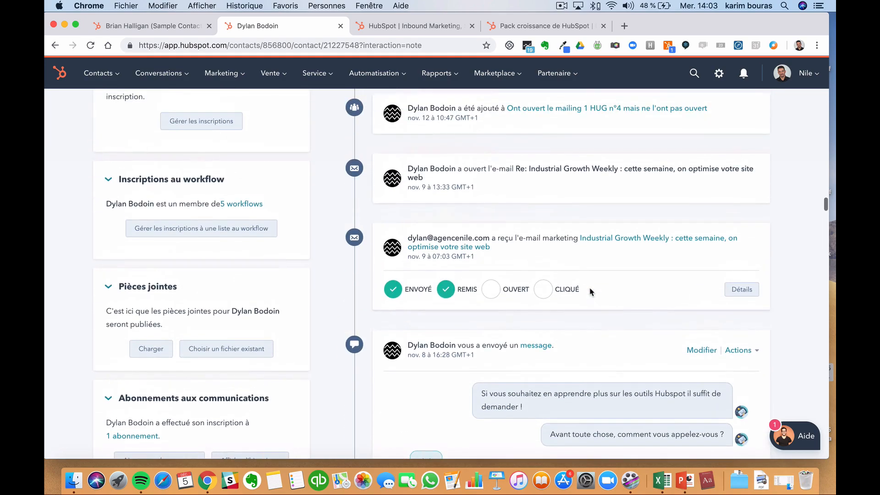
scroll(590, 291, up, 1)
scroll(591, 291, up, 20)
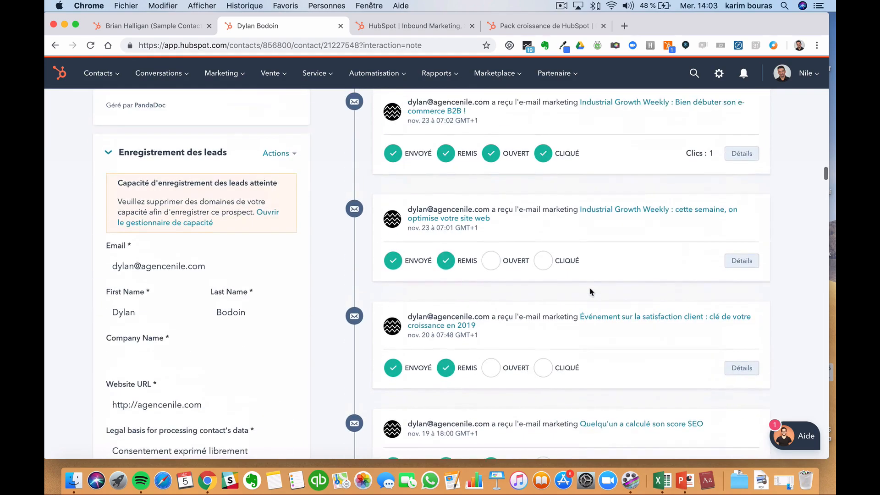
scroll(591, 291, up, 20)
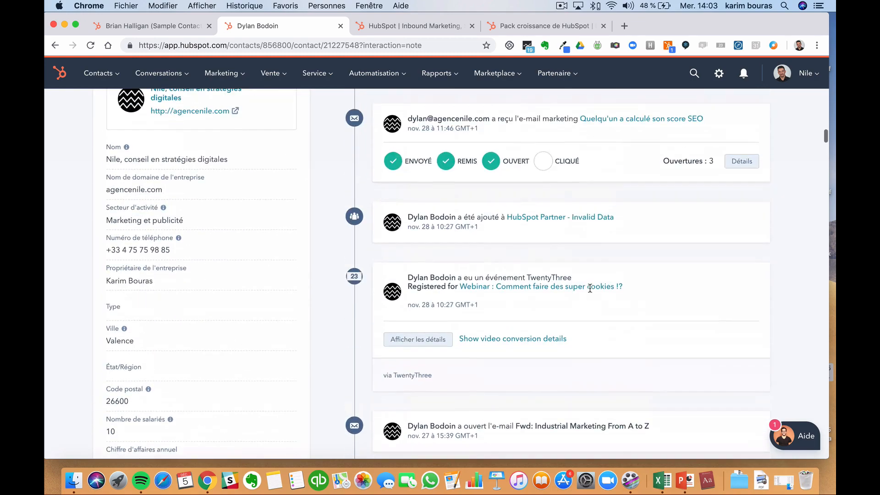
scroll(591, 289, up, 15)
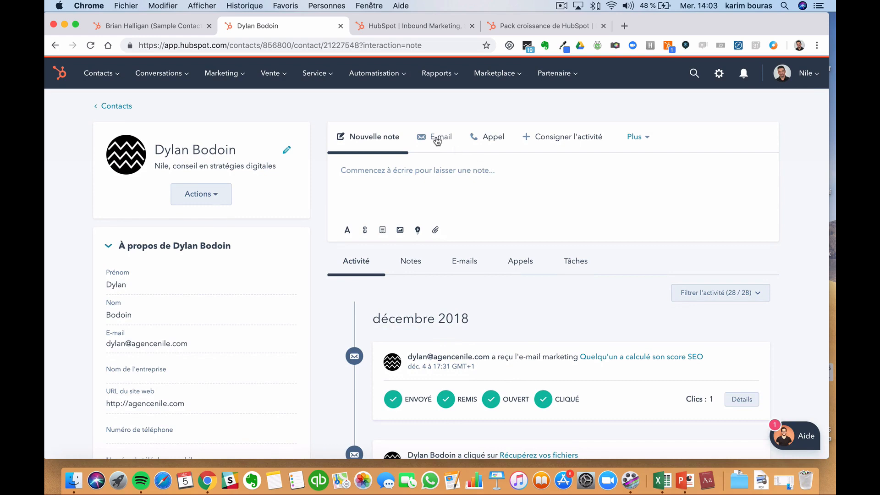
- Open an e-mail draft to the agency contact, pre-addressed and including the sender's signature
click(439, 140)
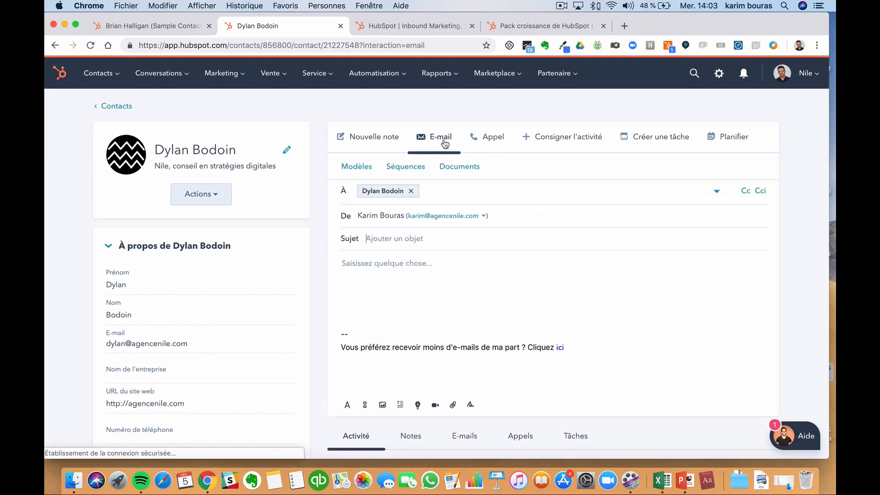
click(365, 139)
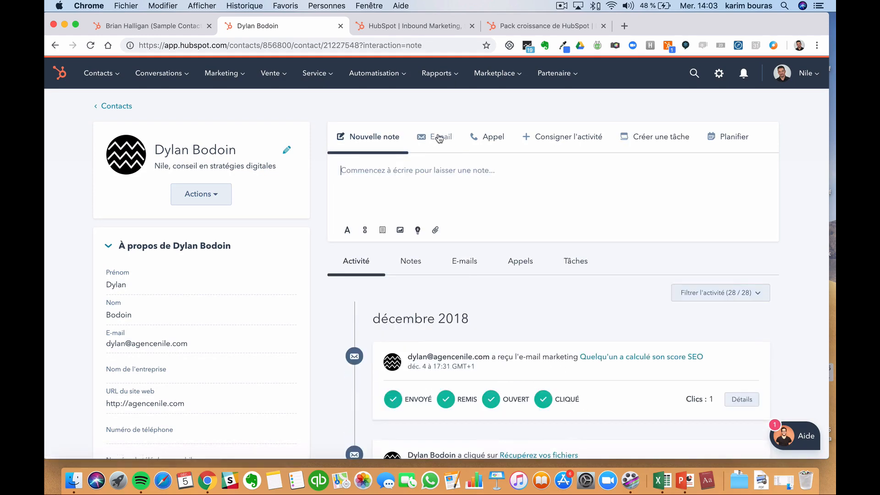
click(437, 137)
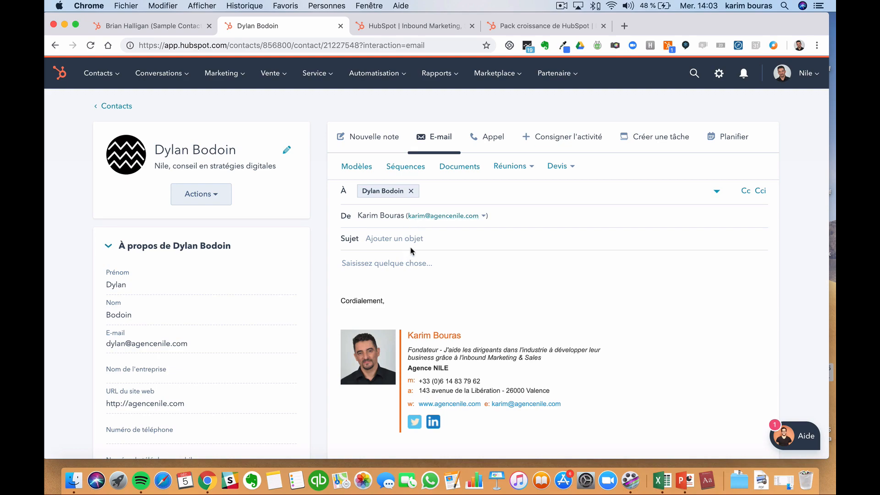
scroll(410, 271, down, 10)
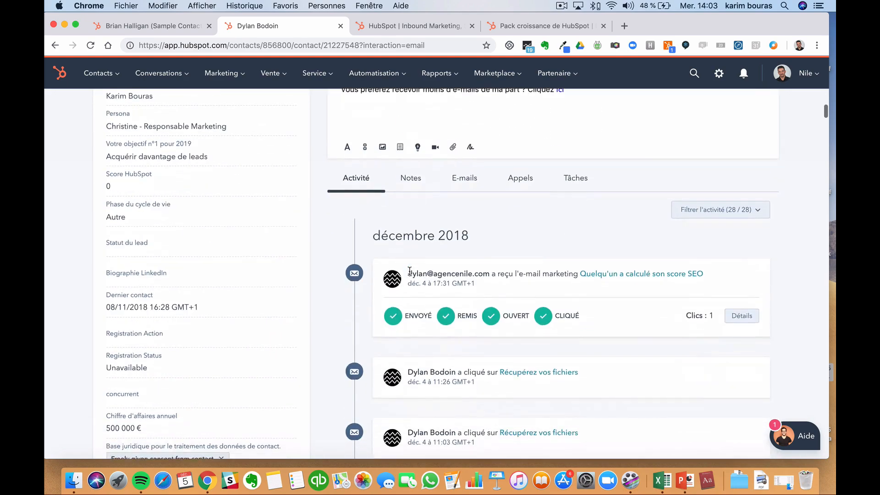
scroll(410, 274, down, 5)
scroll(410, 272, up, 8)
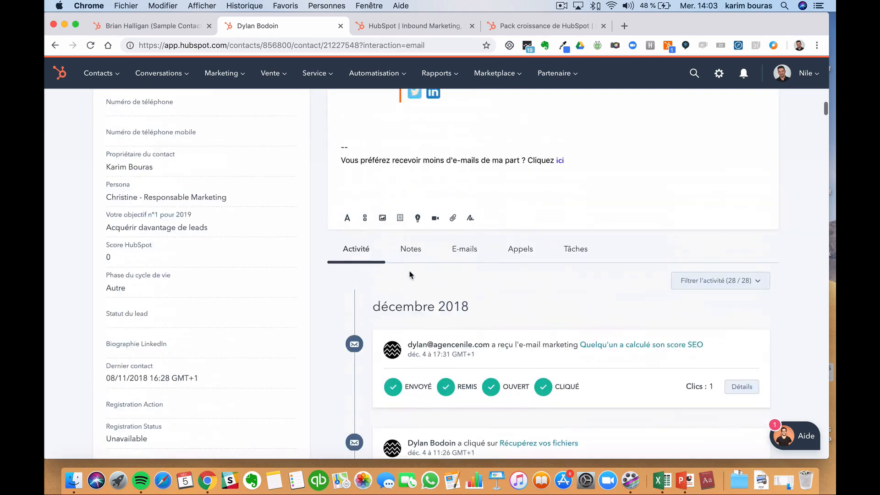
- Go to the sample contact's browser tab and open its e-mail setup panel
click(158, 27)
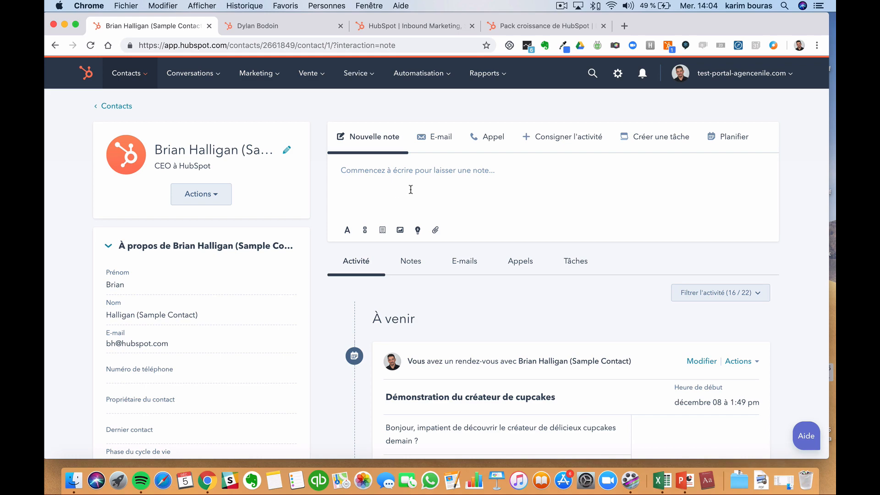
click(448, 147)
click(386, 138)
click(308, 26)
scroll(486, 234, up, 10)
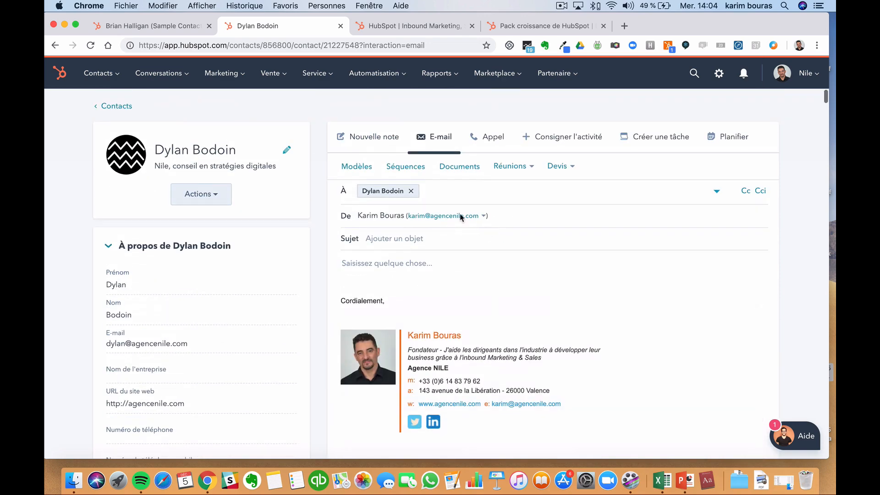
click(381, 139)
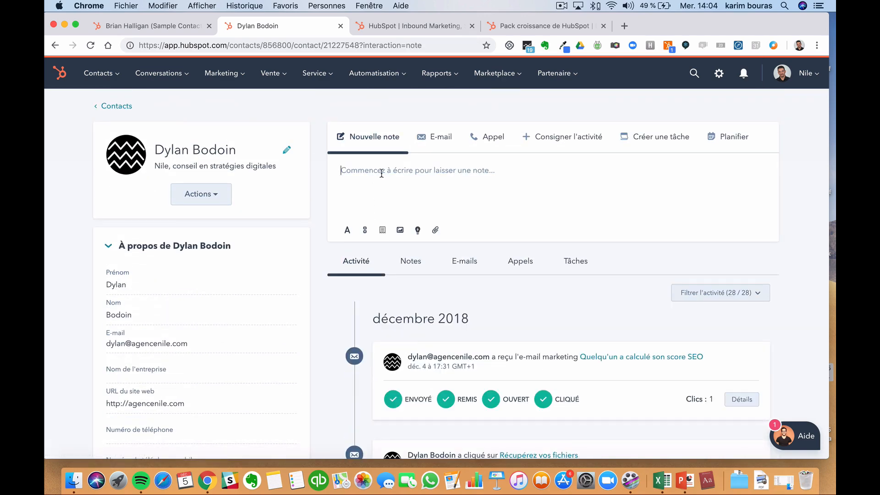
text(nouvelle inf)
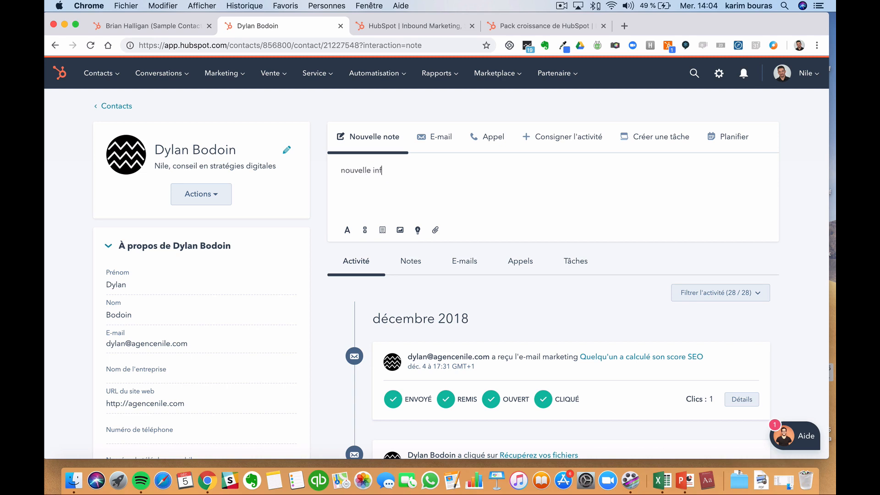
text(ormation )
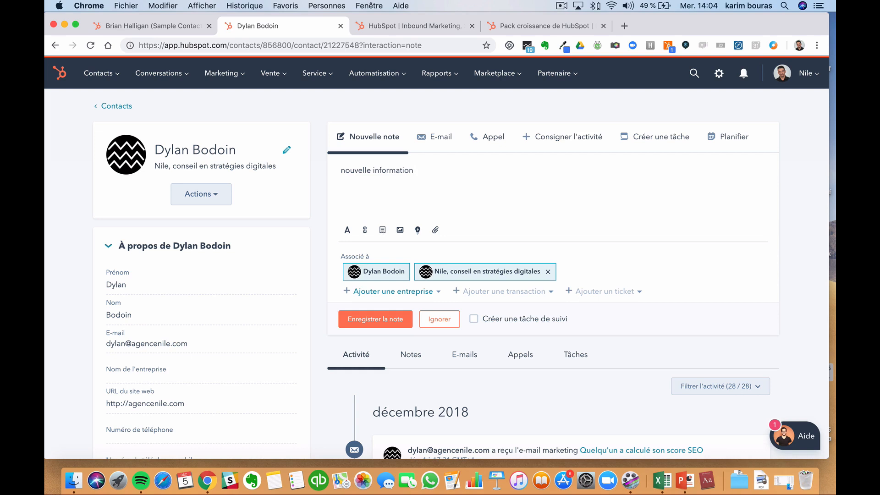
text(@camill)
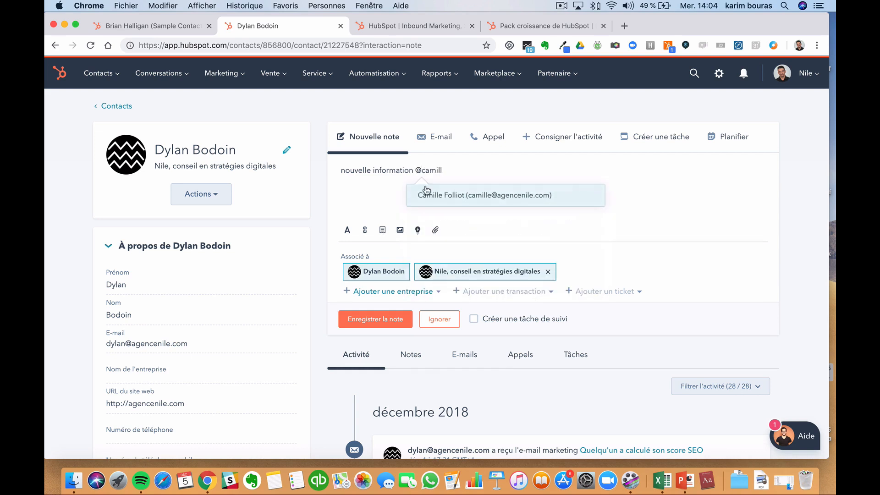
click(426, 190)
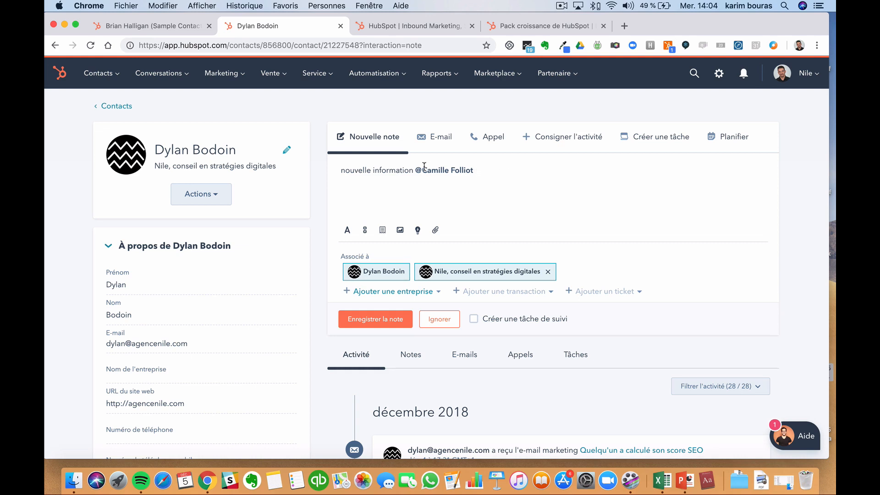
- Select the colleague mention, then replace the note with an empty e-mail draft
drag(422, 173, 478, 174)
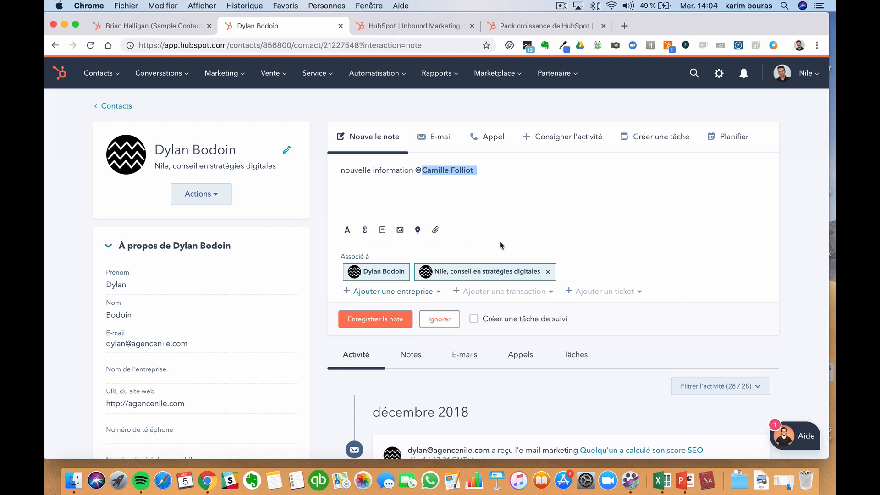
click(515, 225)
click(441, 146)
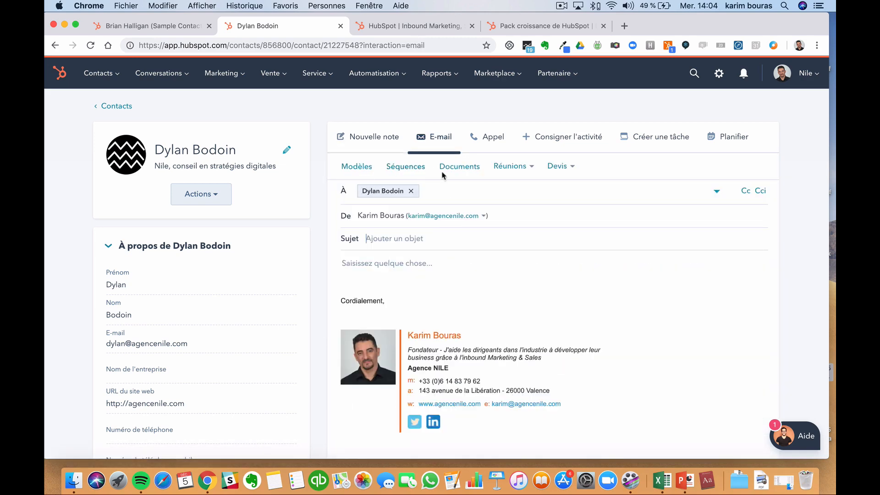
- Switch the Appel panel's logged activity to a meeting, then start a new task due Demain
click(467, 265)
click(487, 137)
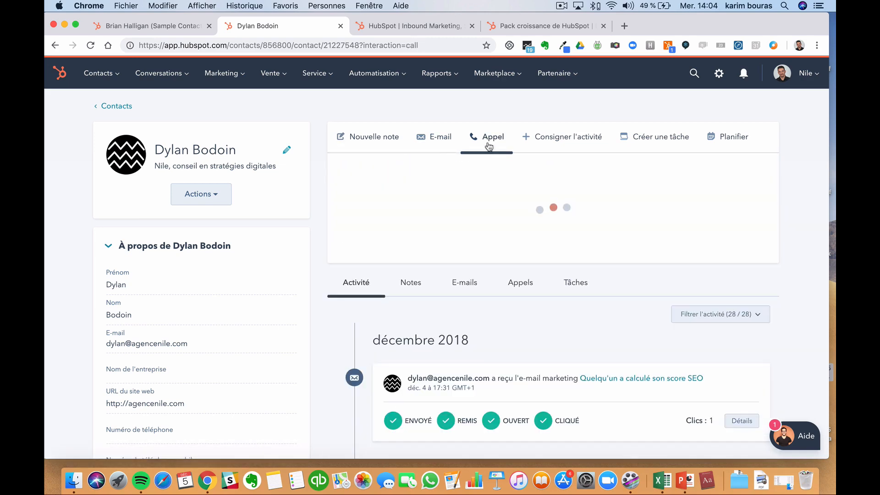
click(560, 145)
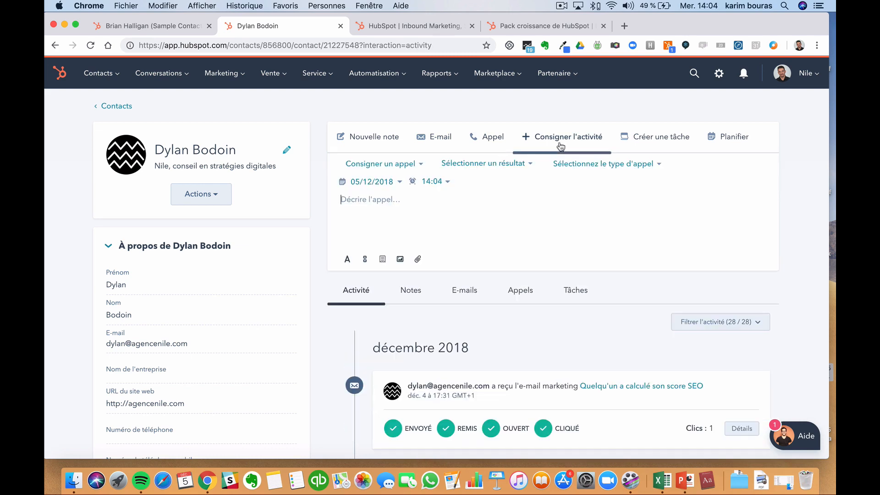
click(416, 166)
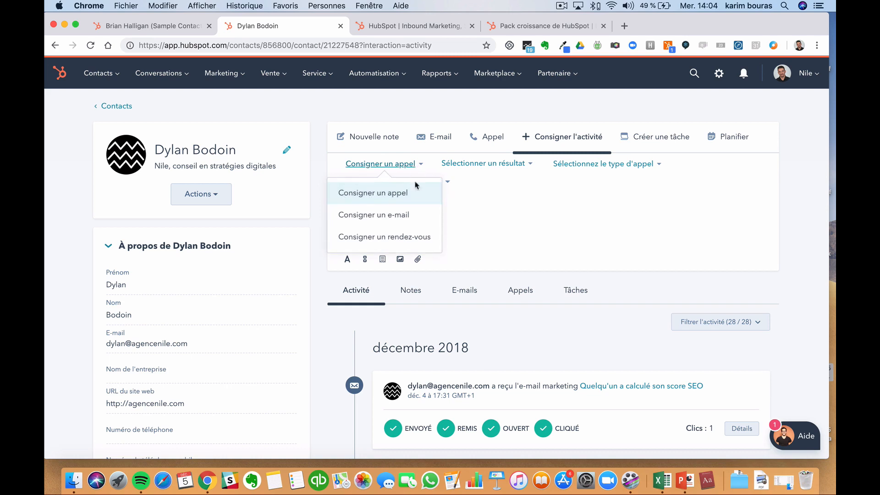
click(404, 237)
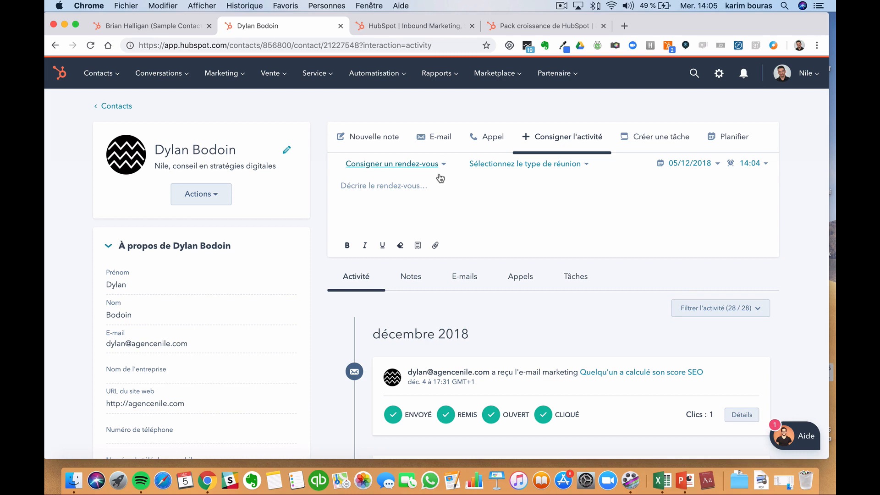
click(670, 136)
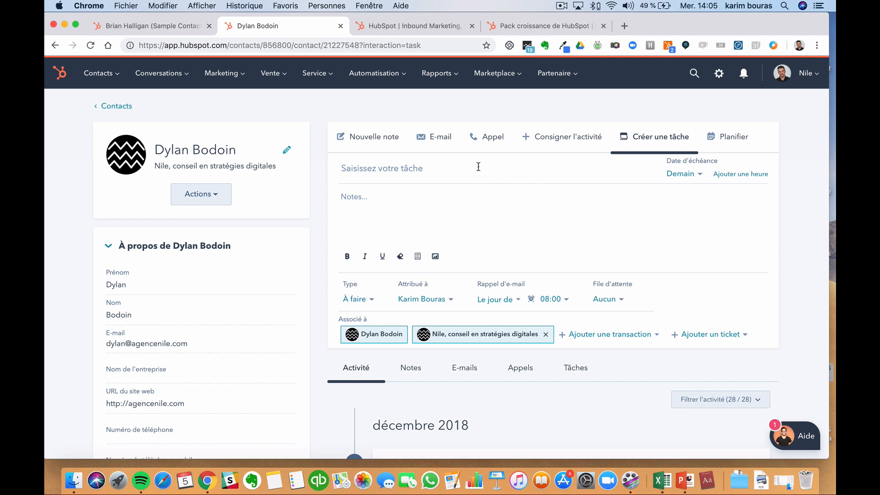
- Title the task 'test' and assign it to another team member
text(test)
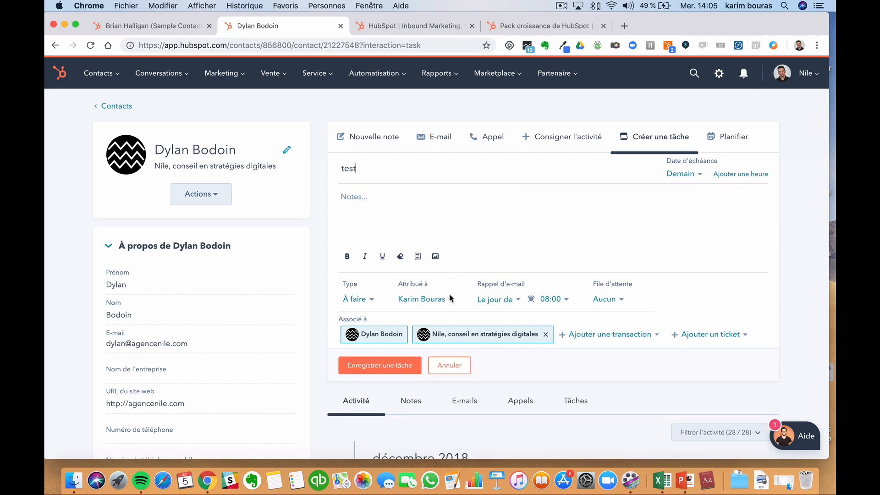
click(450, 299)
scroll(424, 224, down, 1)
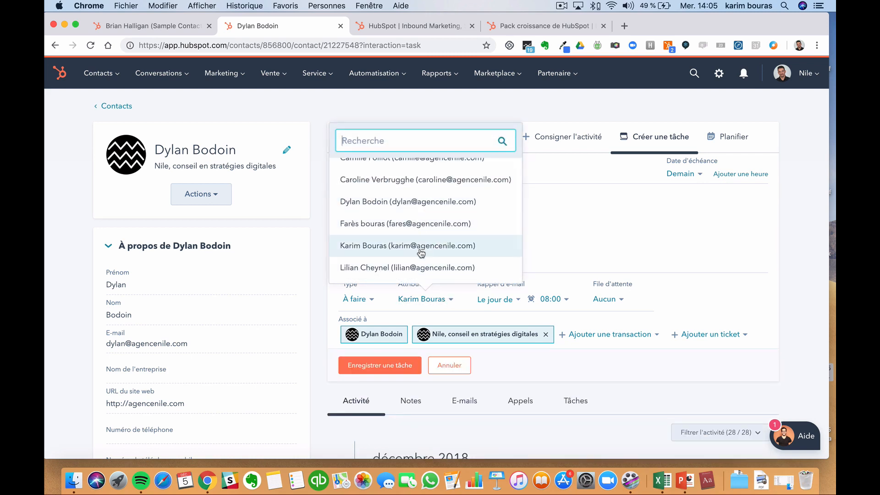
click(418, 267)
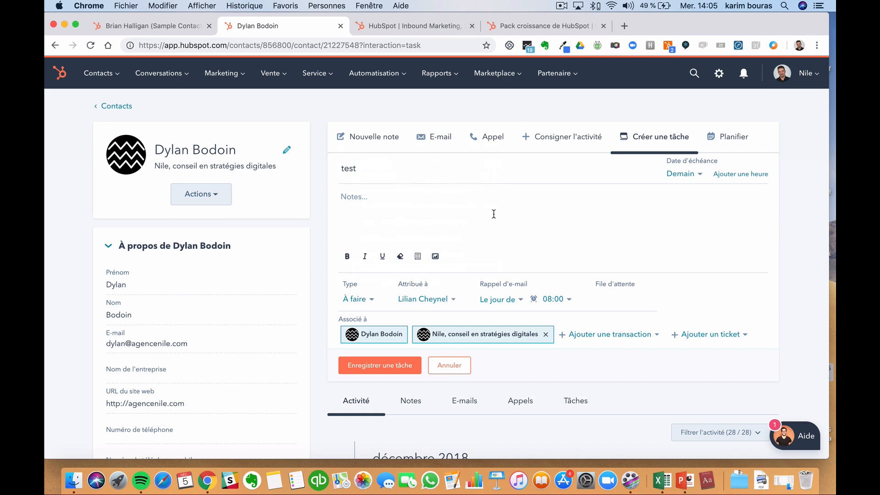
- Leave the task notes empty after removing a stray @, and review the task form
click(440, 194)
text(@)
key(BackSpace)
scroll(596, 184, down, 1)
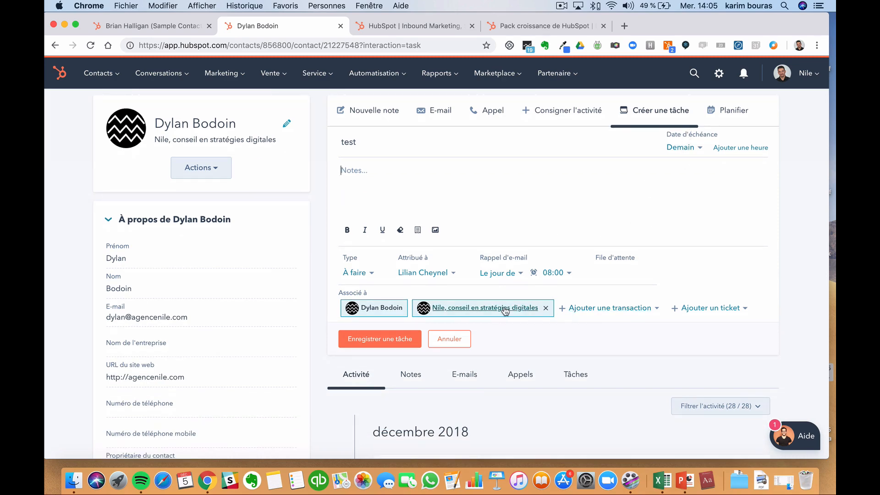
scroll(596, 321, down, 1)
scroll(577, 339, up, 1)
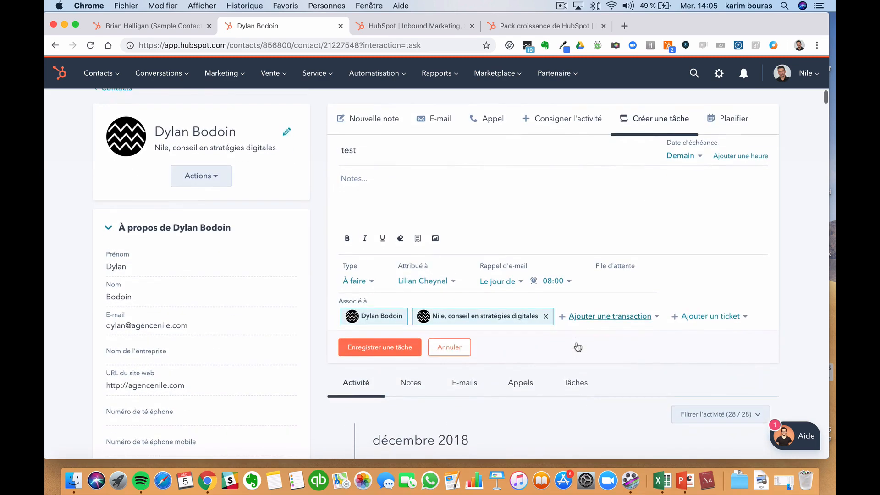
scroll(578, 347, up, 1)
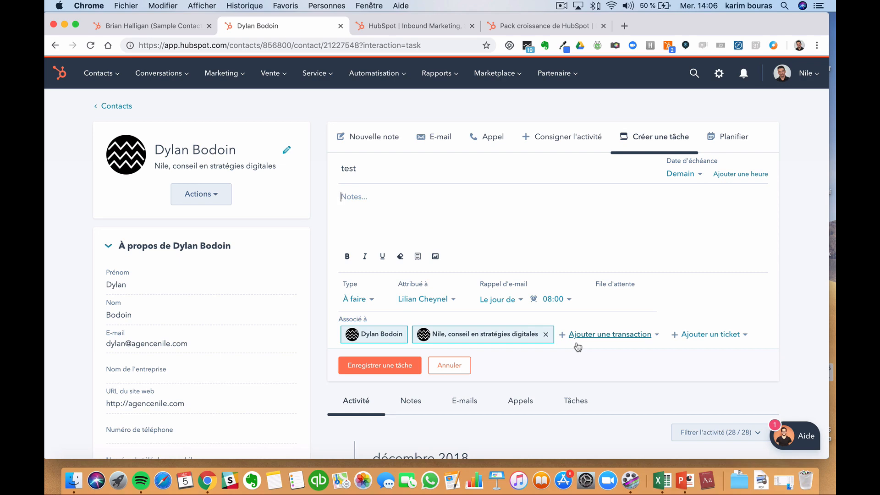
scroll(556, 299, down, 5)
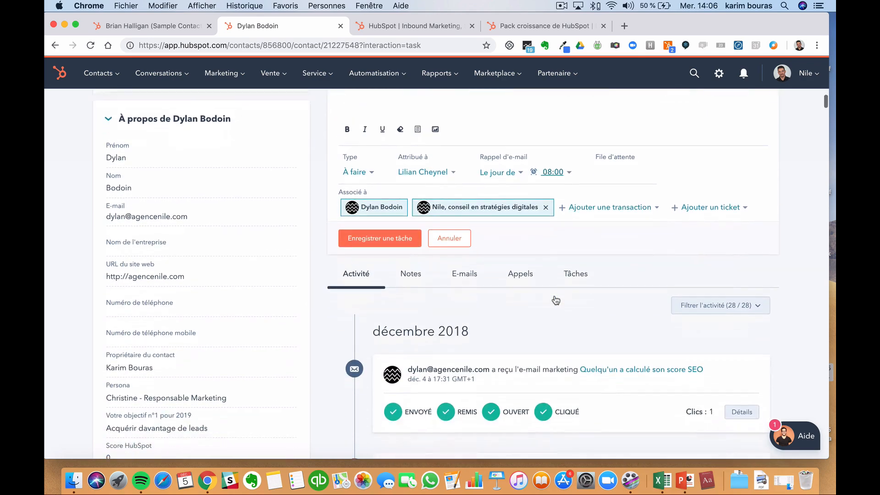
scroll(556, 299, down, 5)
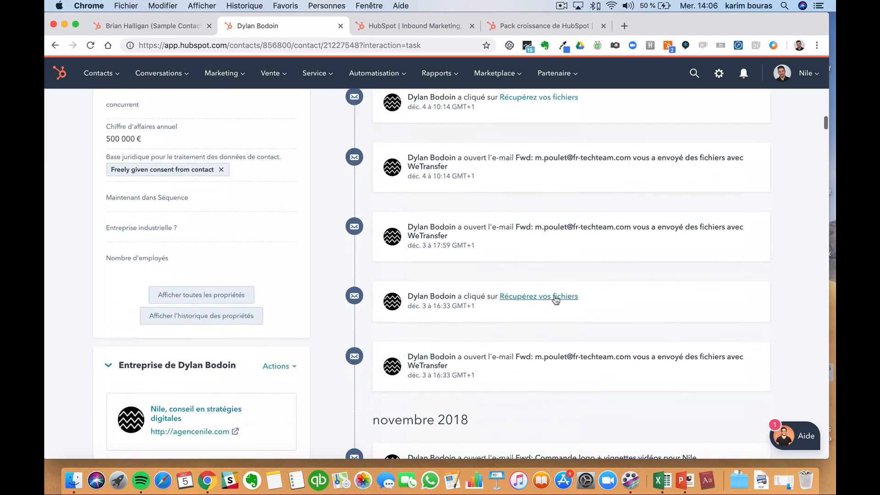
scroll(556, 299, up, 10)
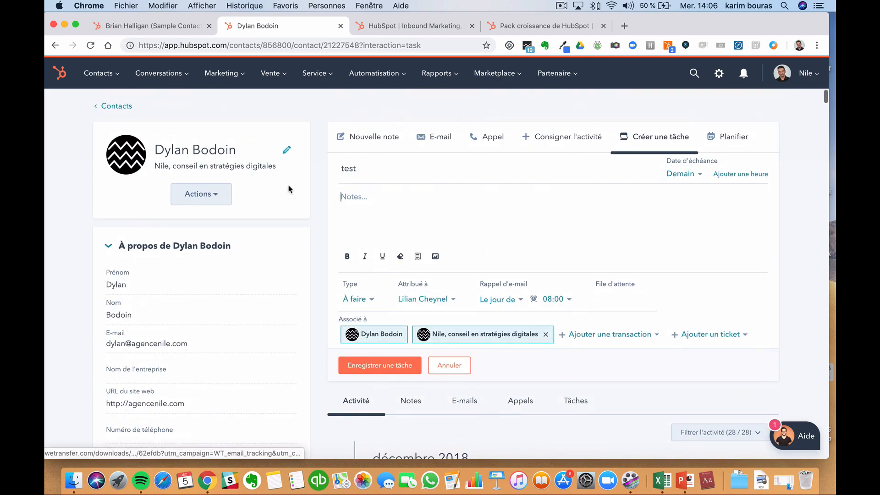
- Return to the Contacts list, browse the Ajouter un filtre properties, then show all saved contact filters
click(124, 108)
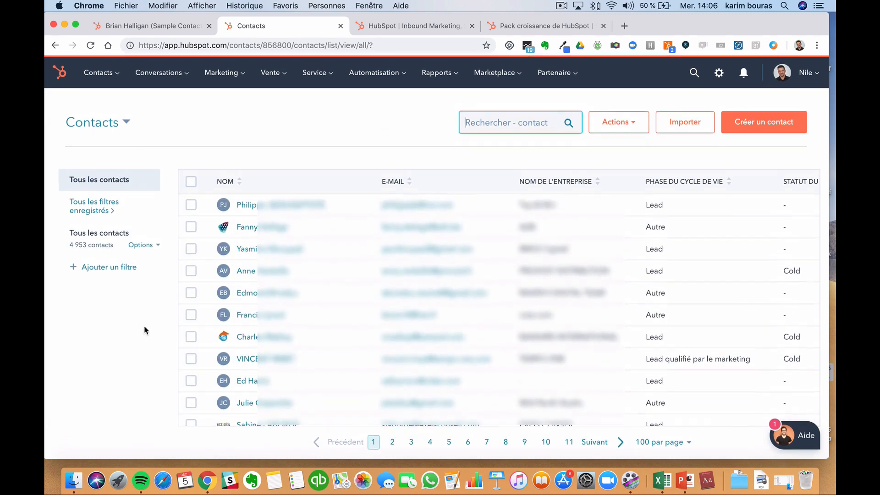
click(125, 270)
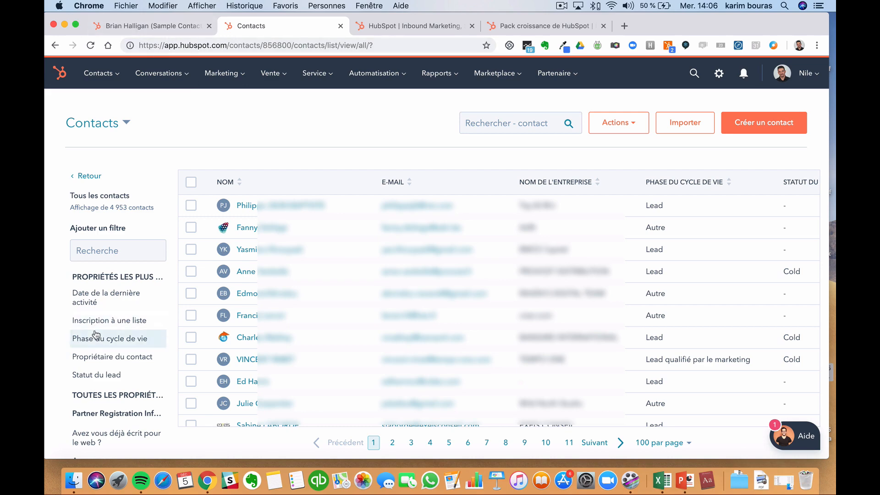
scroll(96, 335, down, 3)
click(114, 248)
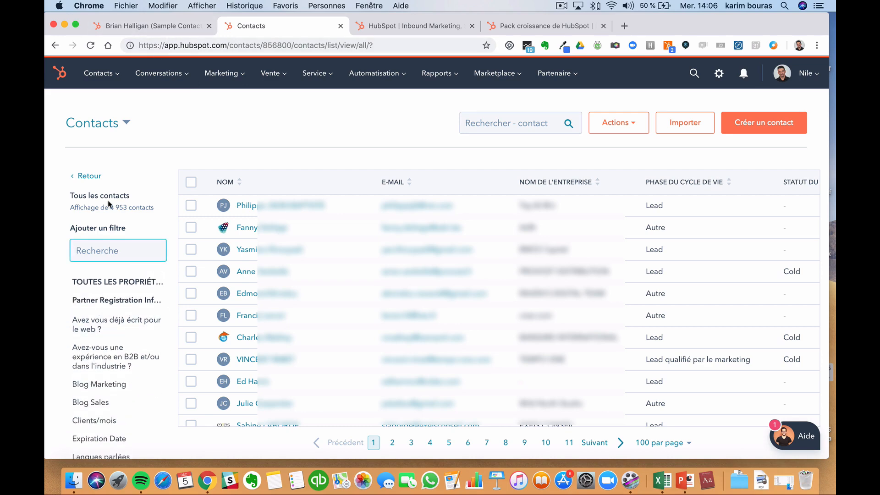
click(89, 177)
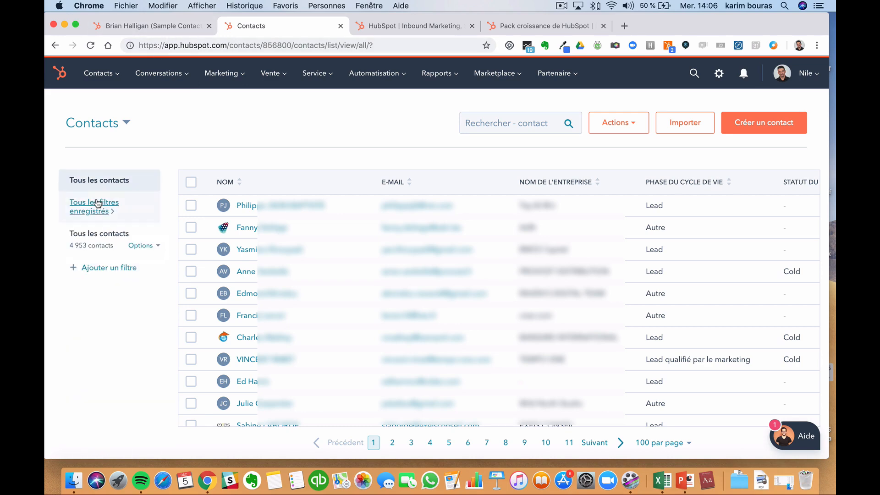
click(97, 204)
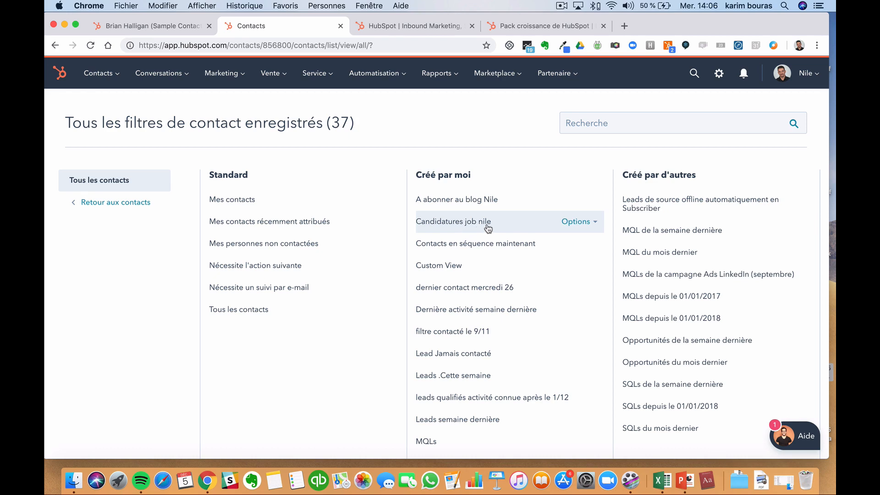
- Scroll the list and open the Entreprises companies list from the Contacts menu
scroll(495, 248, down, 5)
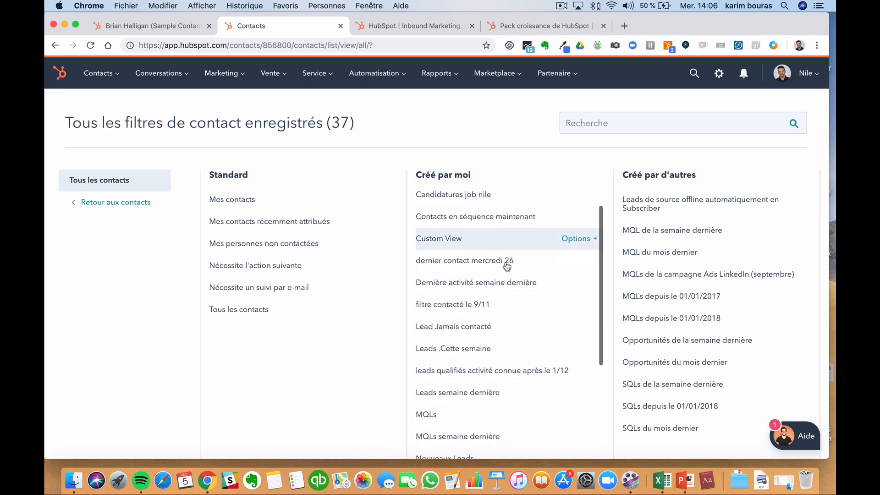
scroll(507, 267, down, 4)
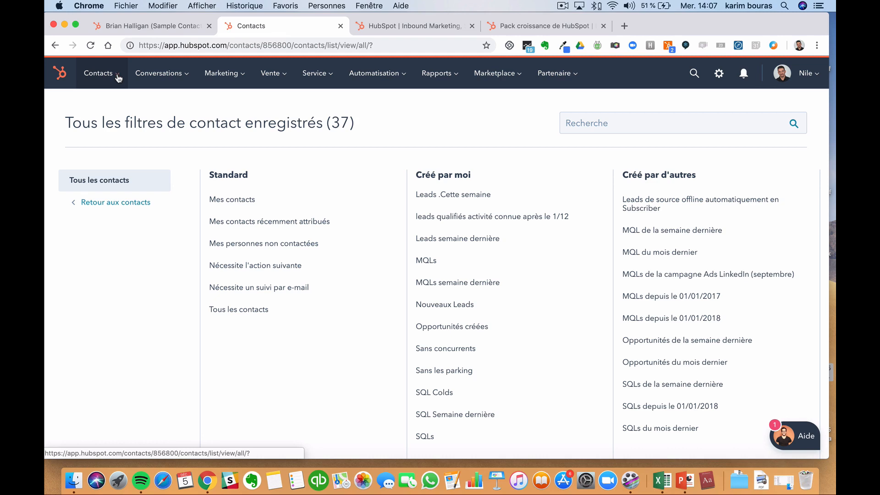
click(118, 78)
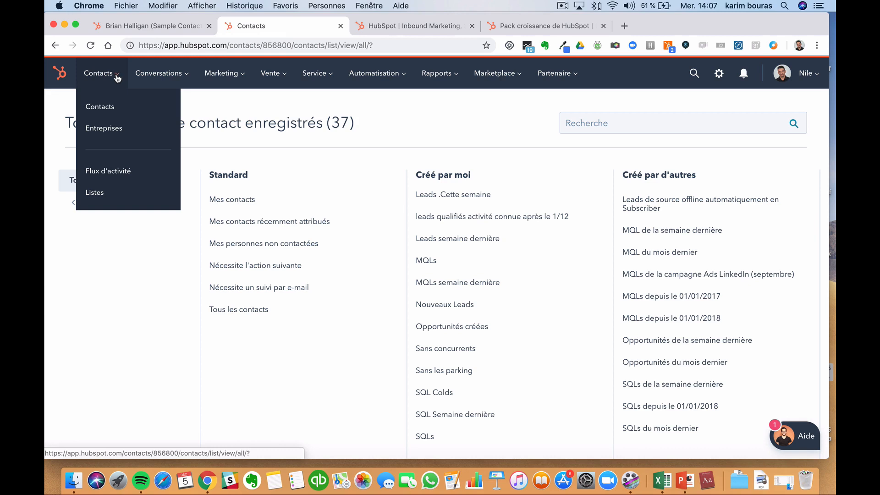
click(103, 128)
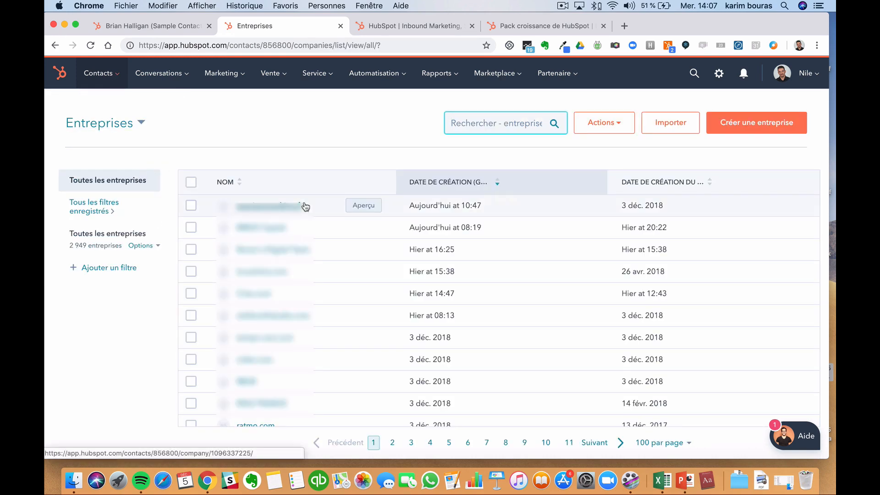
- In the test-portal tab, return to Contacts and start a blank Créer un contact form
click(166, 28)
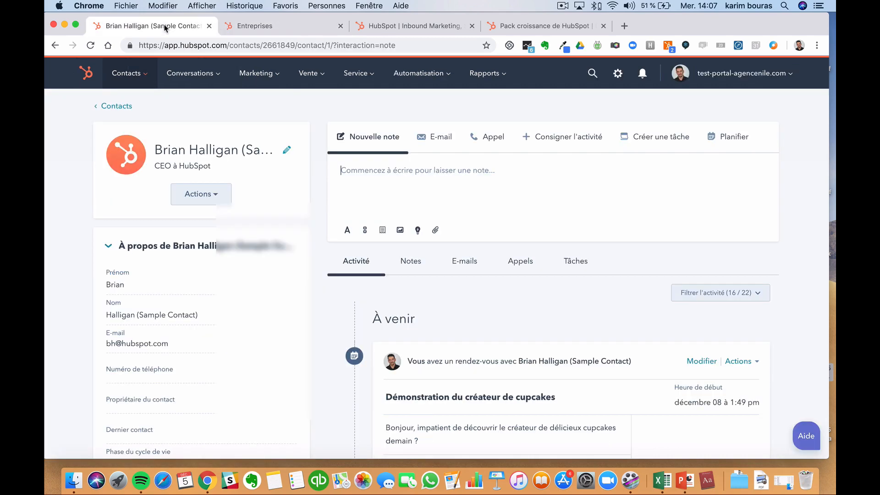
click(114, 107)
click(752, 130)
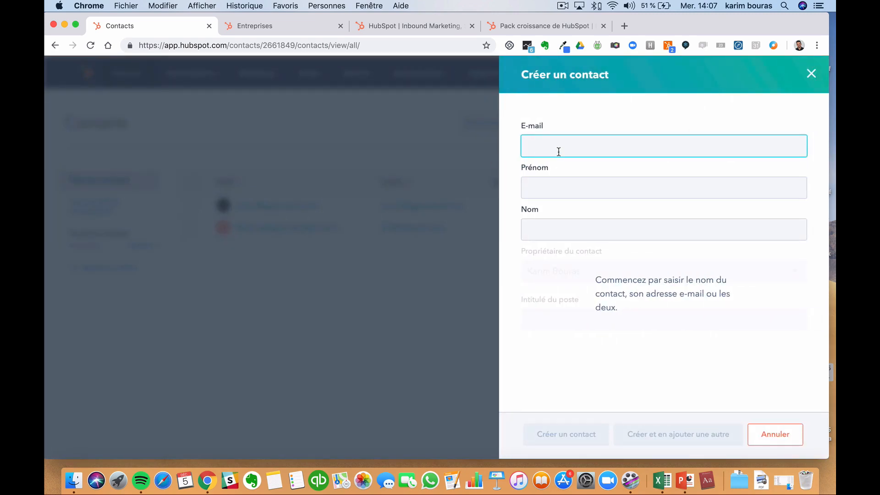
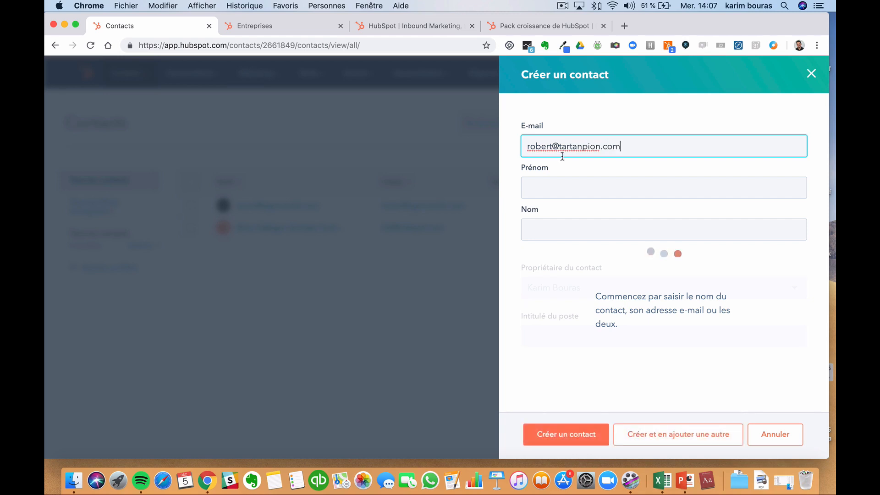
- Fill in the contact's tartanpion.com e-mail, first name and last name, and create the contact
click(568, 185)
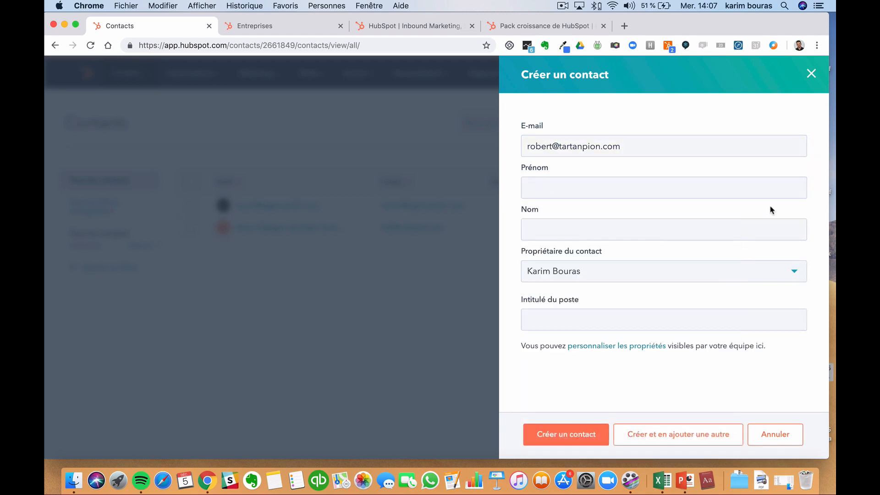
click(643, 186)
text(robert)
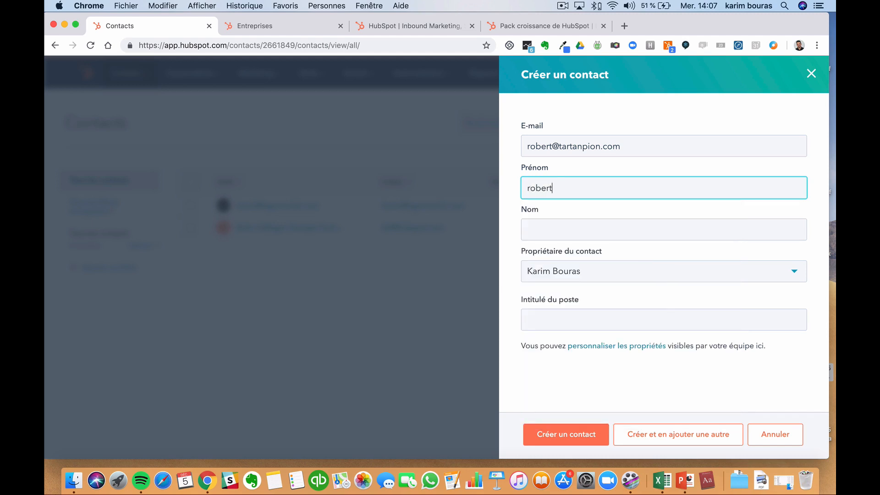
click(635, 224)
text(t)
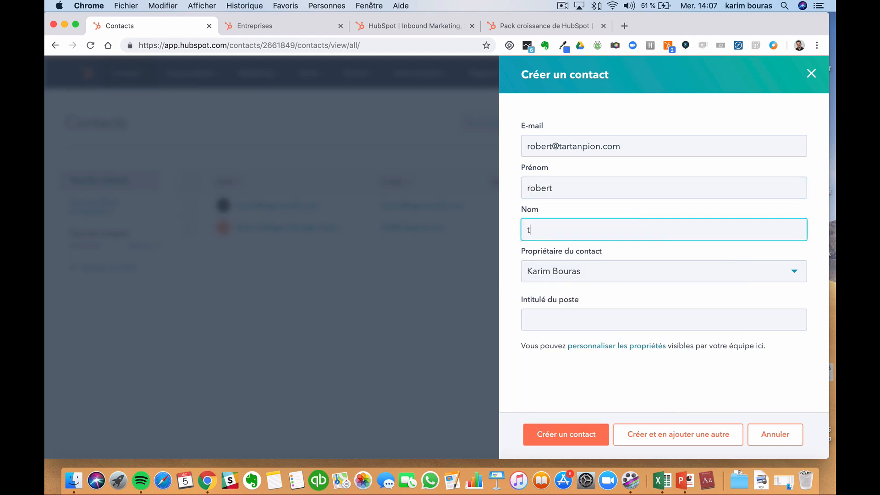
text(est)
click(577, 434)
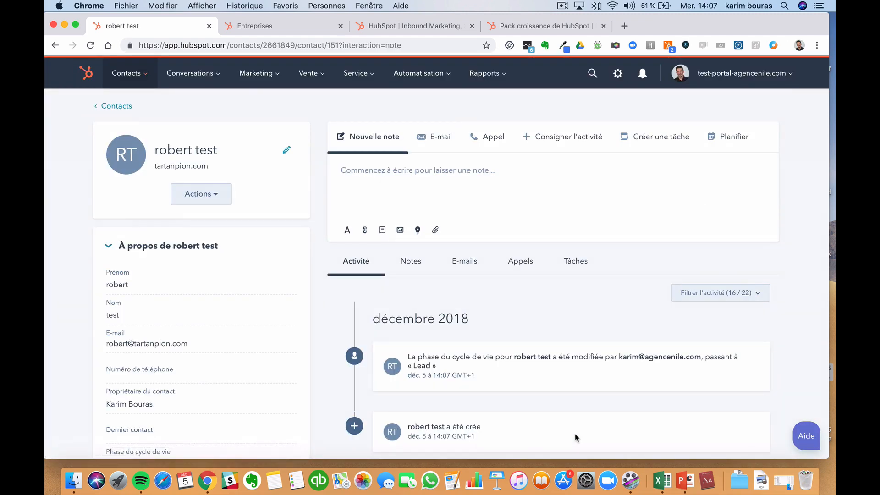
- Open the tartanpion.com company from Entreprises and review its properties and associated contacts
mouse_move(135, 85)
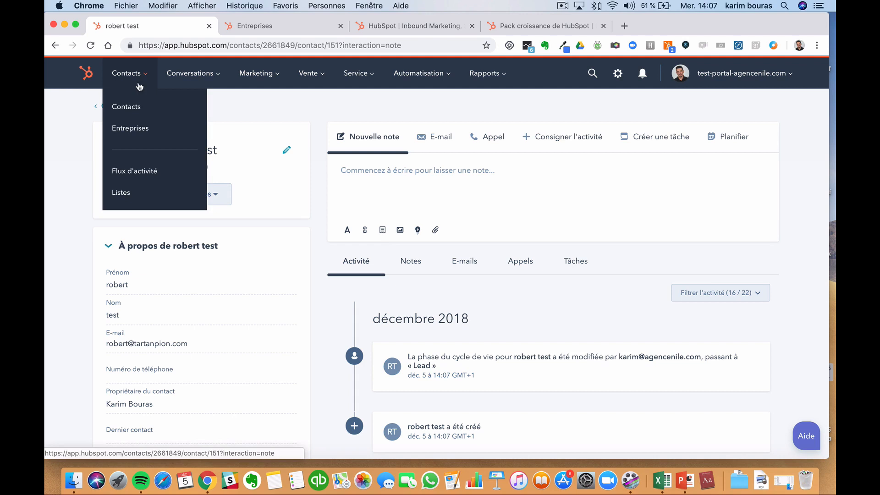
click(133, 129)
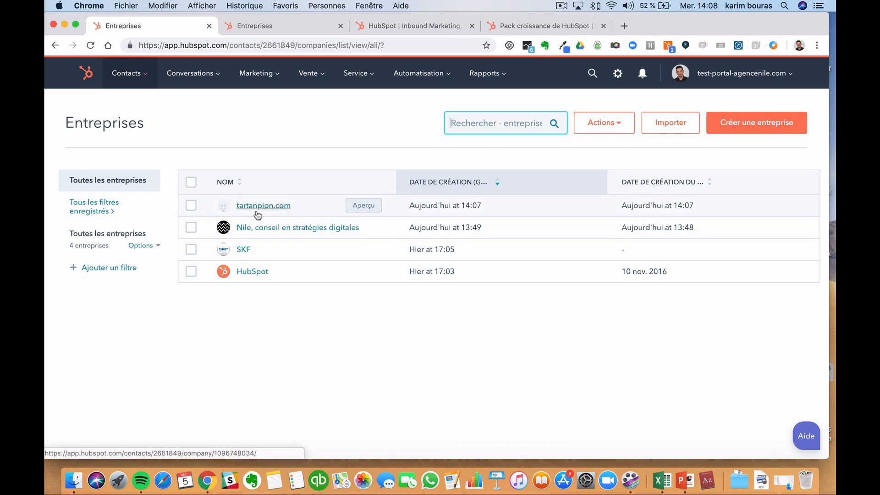
click(288, 214)
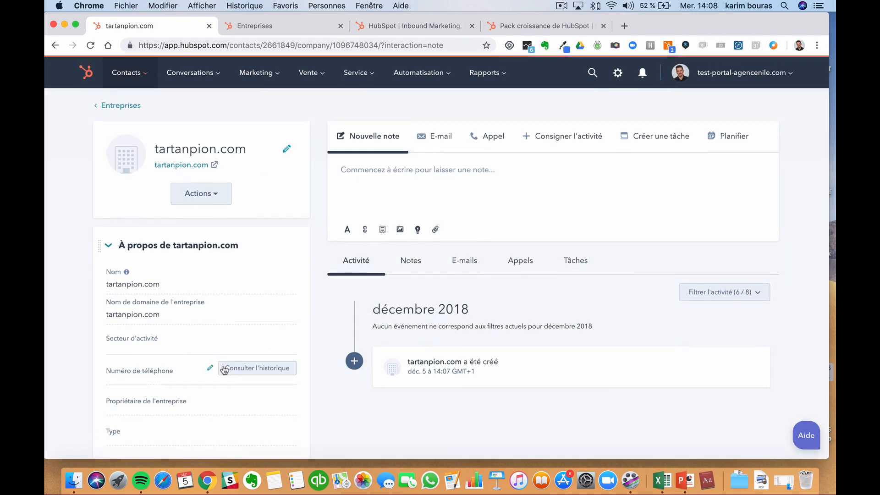
scroll(222, 369, down, 3)
scroll(224, 370, down, 2)
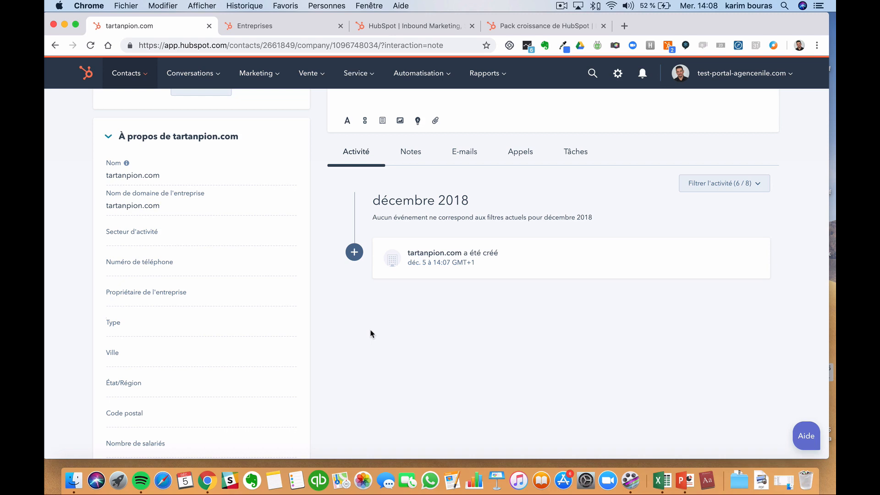
scroll(372, 333, down, 12)
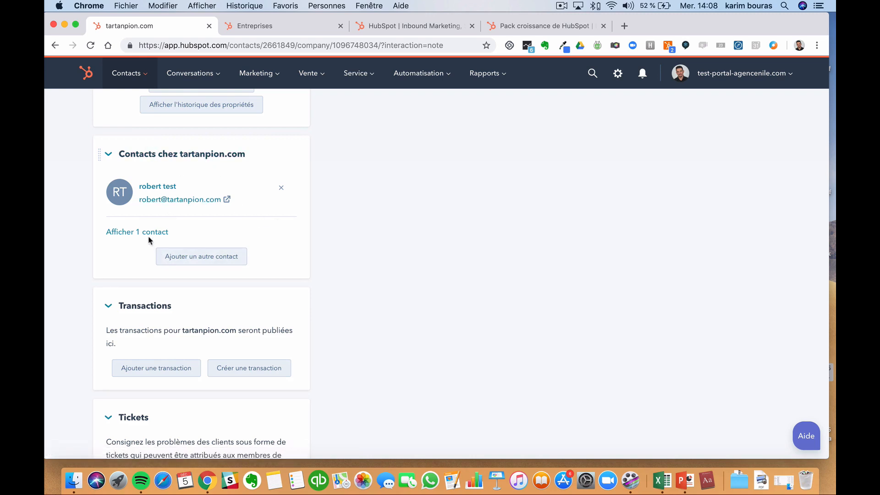
scroll(154, 218, up, 8)
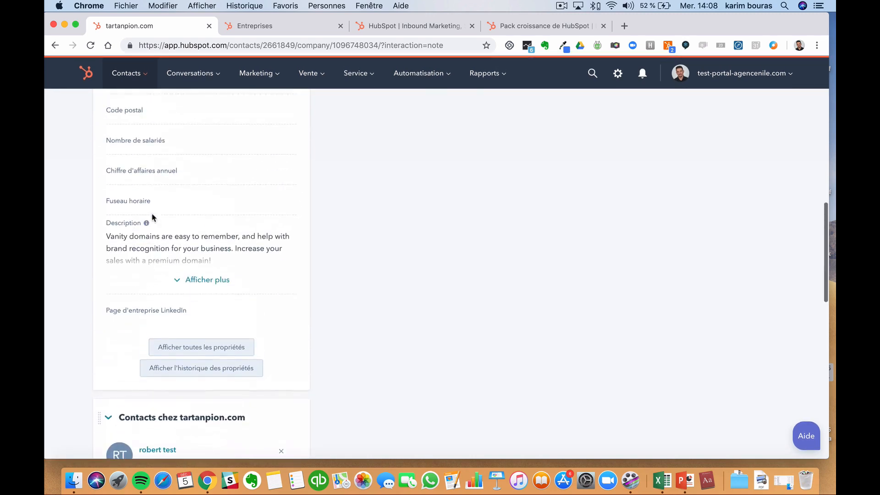
scroll(154, 218, up, 5)
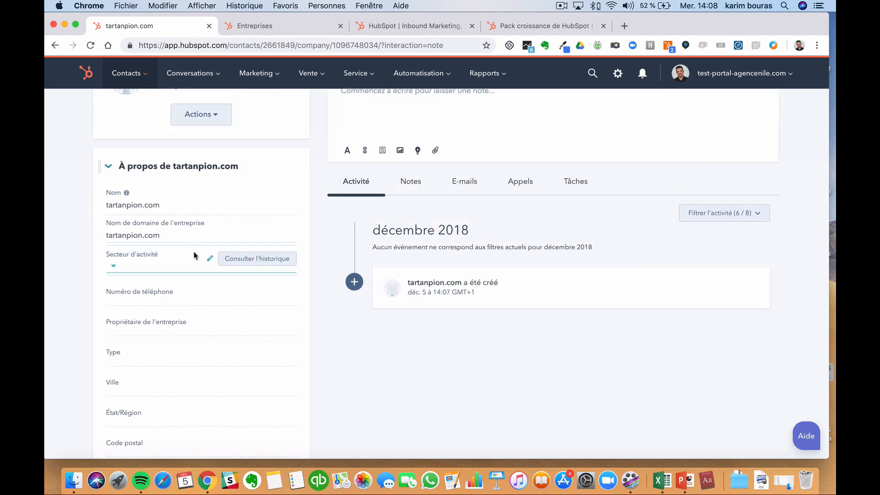
scroll(195, 254, up, 1)
scroll(195, 255, up, 1)
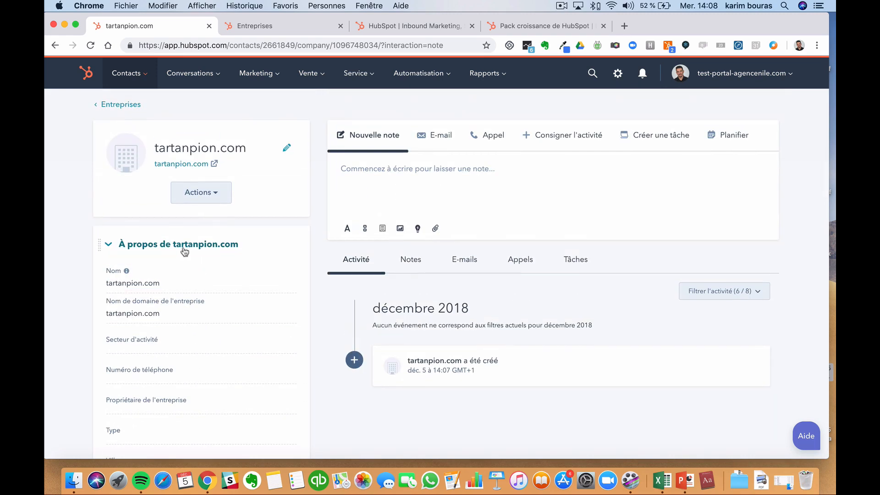
scroll(203, 301, down, 2)
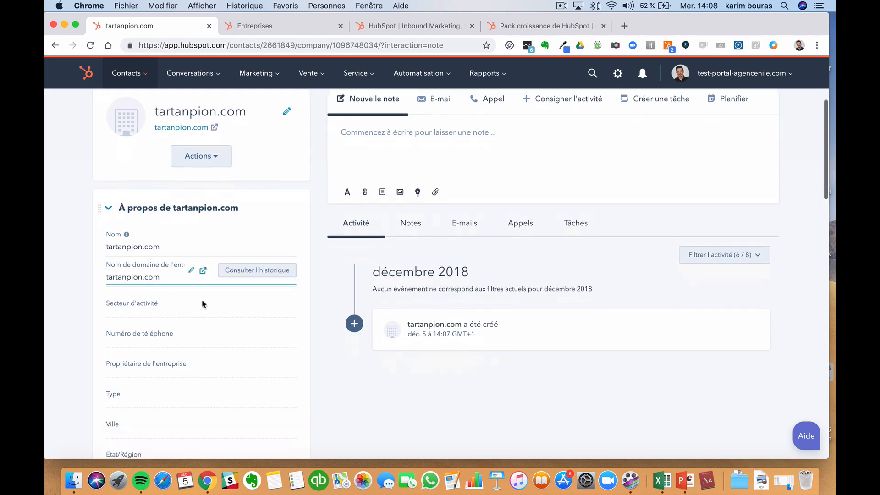
scroll(153, 341, down, 2)
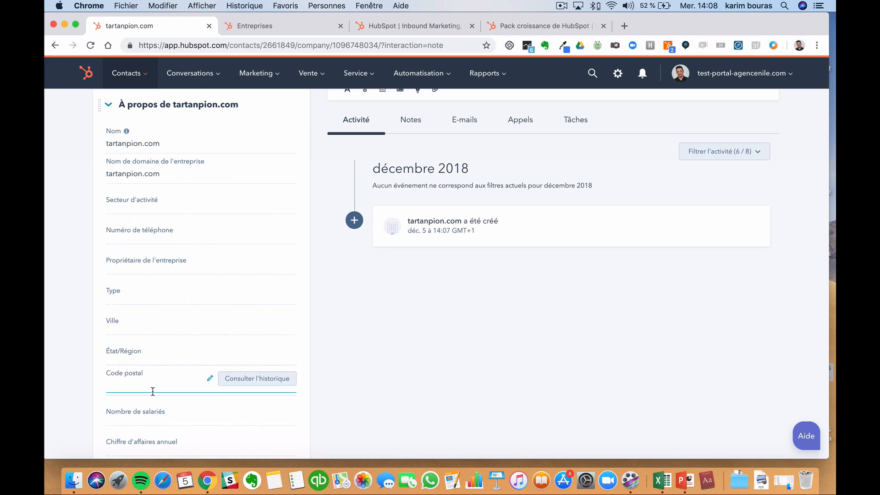
scroll(353, 363, up, 4)
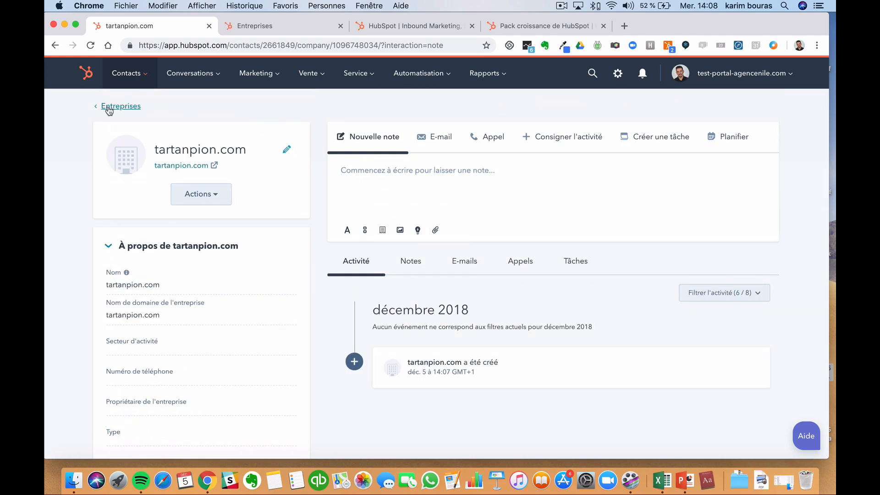
- Back on the Entreprises list, browse the Ajouter un filtre properties and leave without adding one
click(109, 109)
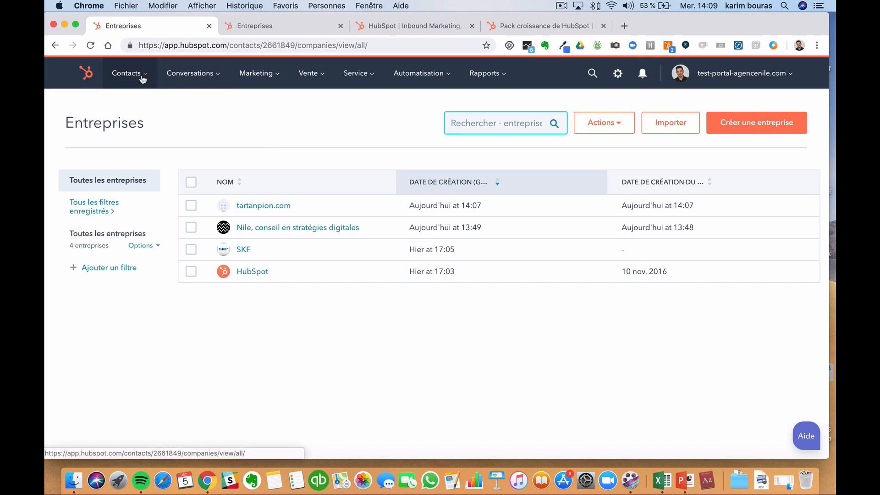
click(102, 270)
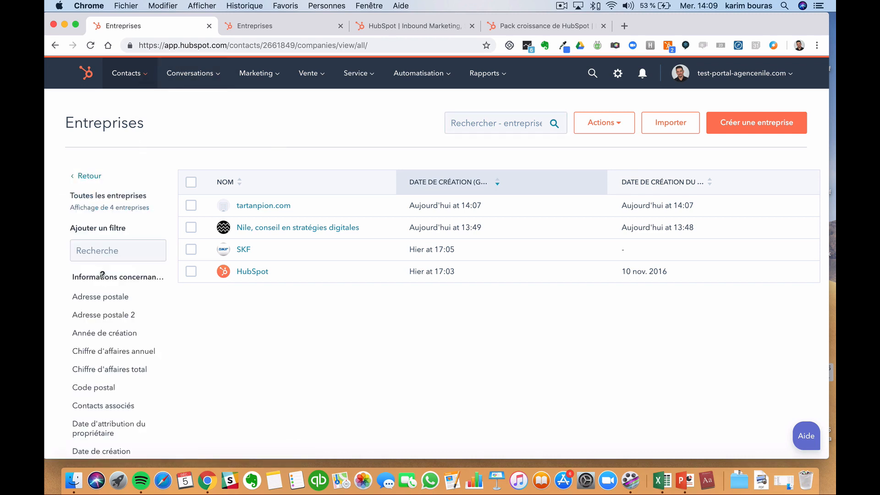
scroll(144, 339, down, 5)
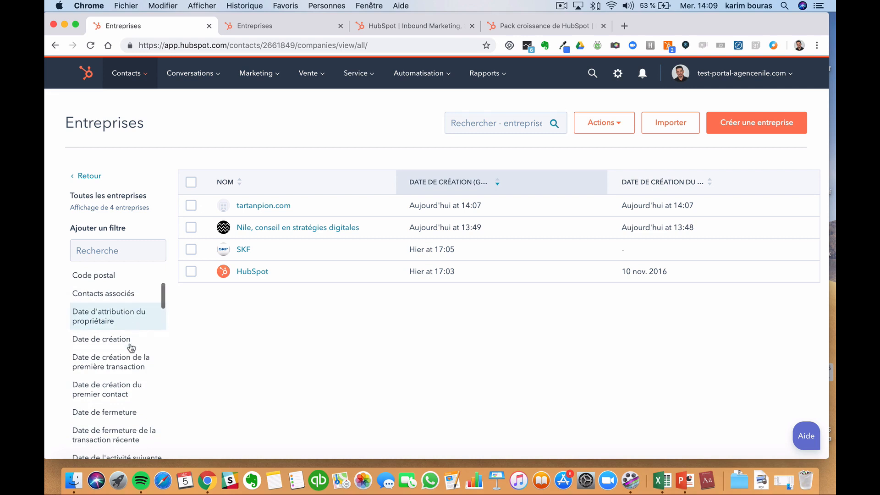
scroll(133, 327, down, 5)
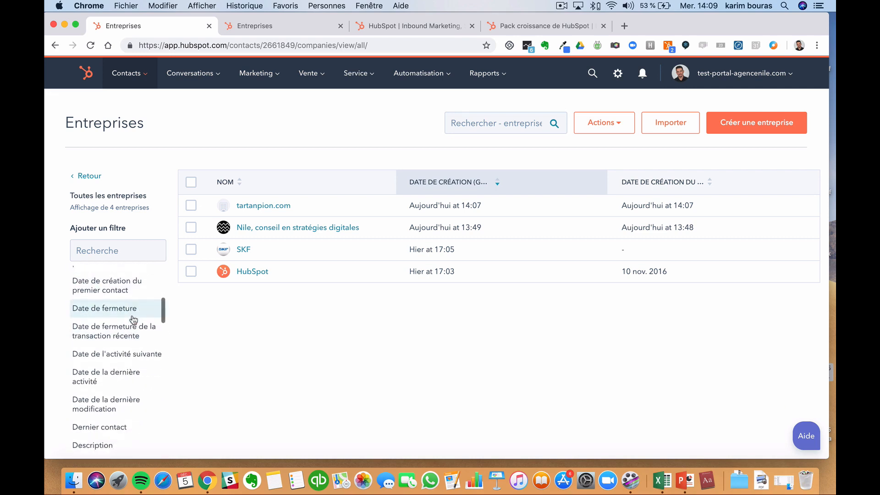
scroll(133, 319, down, 5)
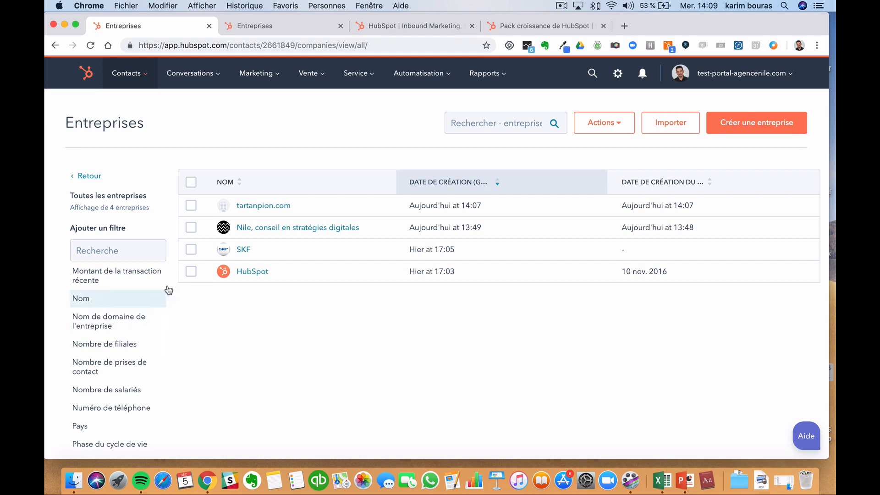
click(96, 177)
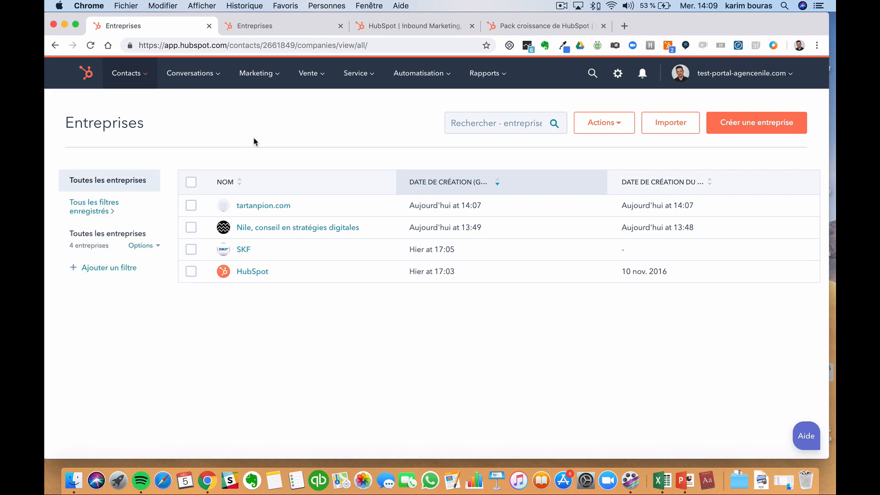
mouse_move(319, 84)
- Open the Transactions deal board and scroll across its pipeline stages
click(323, 110)
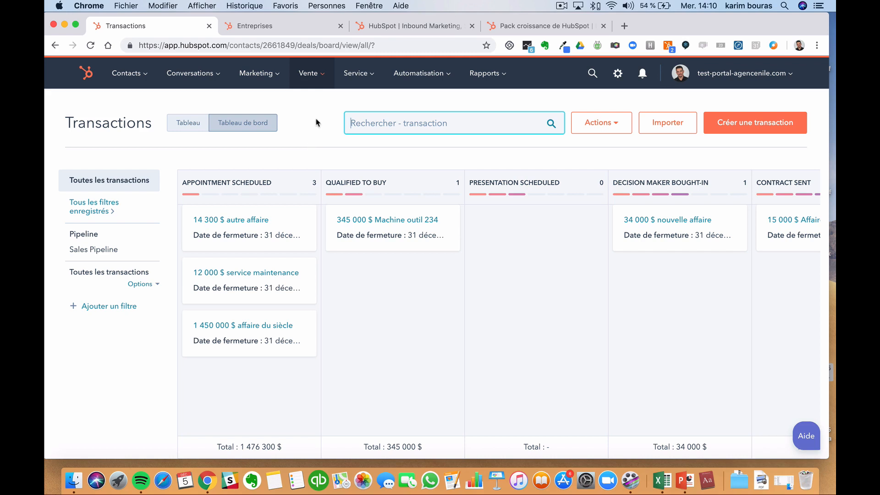
scroll(379, 196, right, 5)
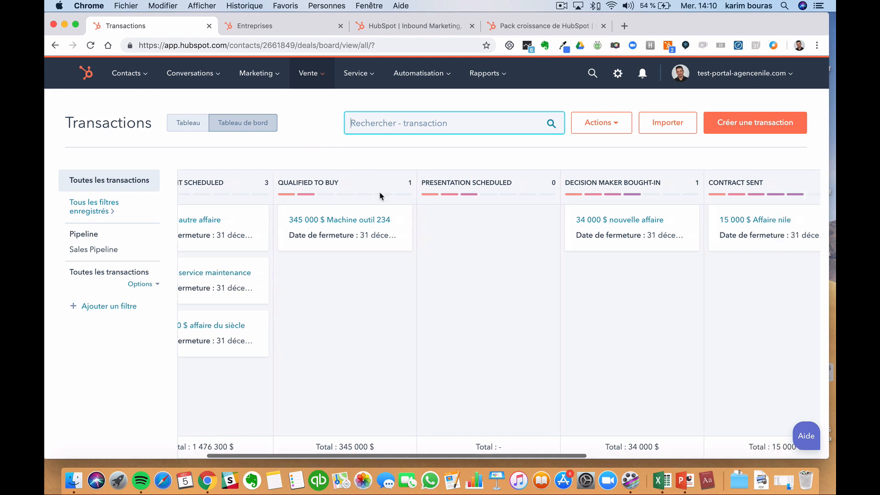
scroll(275, 229, left, 5)
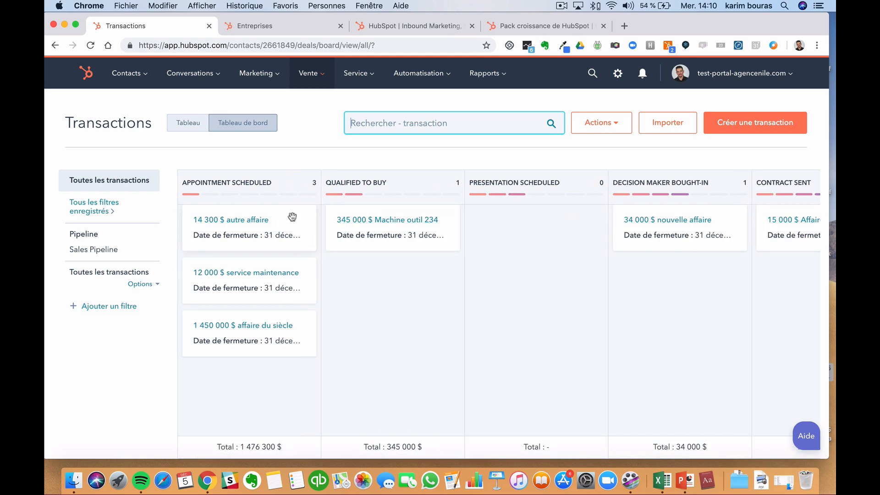
- Move the 12 000 $ service maintenance deal via Qualified to Buy into Presentation Scheduled
mouse_move(292, 217)
mouse_down()
mouse_move(415, 241)
mouse_move(408, 212)
mouse_move(285, 202)
mouse_up()
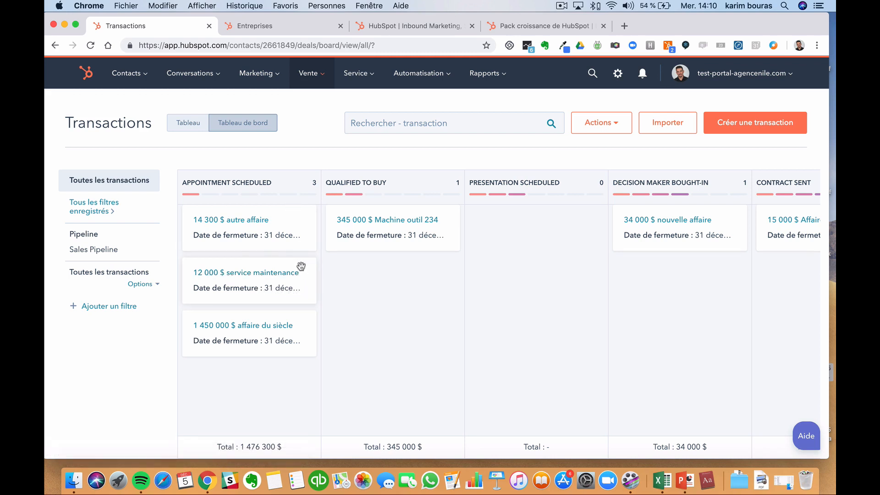
drag(302, 266, 434, 250)
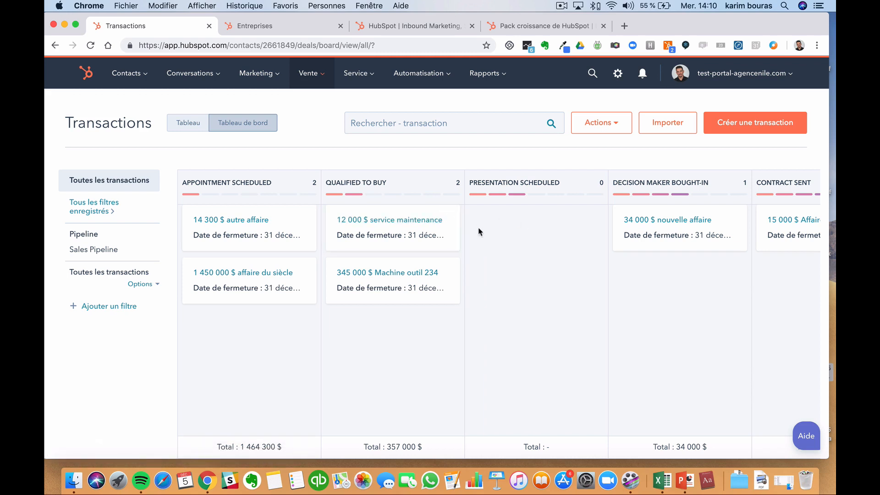
drag(454, 240, 558, 238)
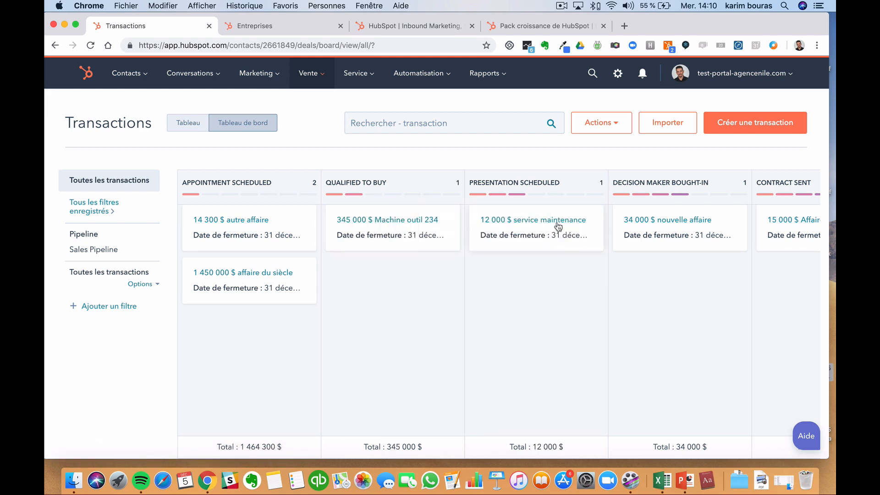
scroll(696, 275, right, 5)
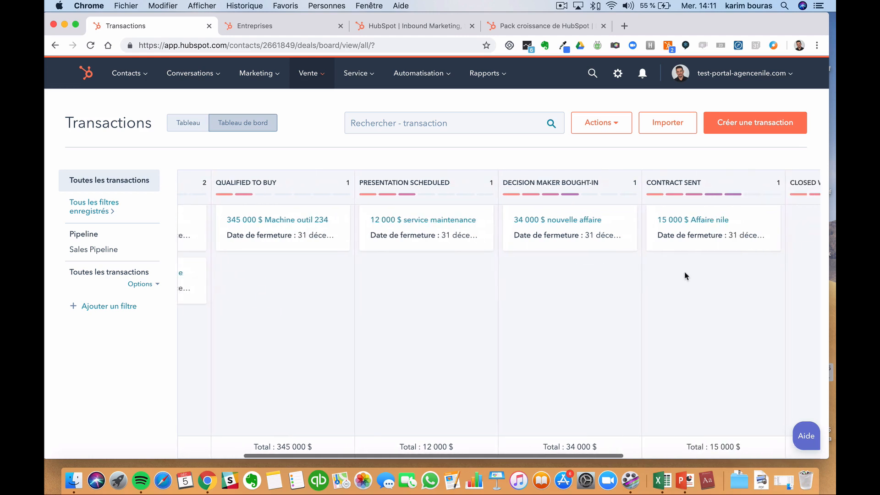
scroll(684, 275, left, 5)
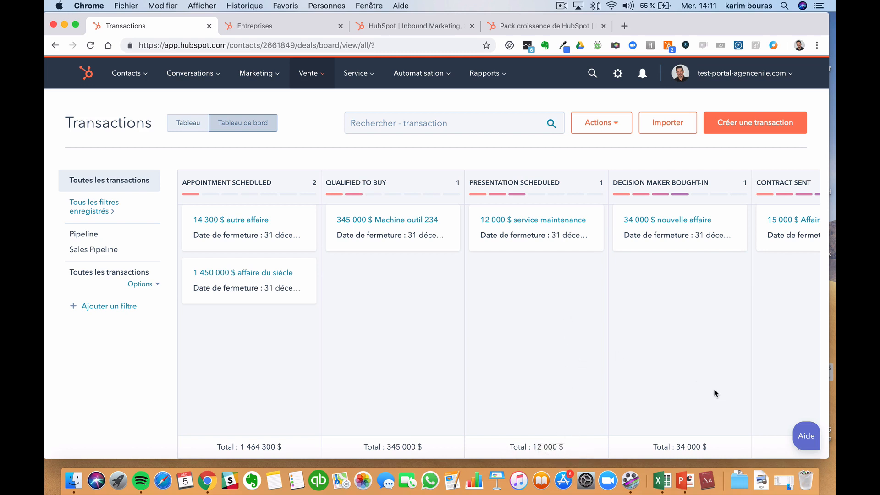
scroll(674, 350, right, 6)
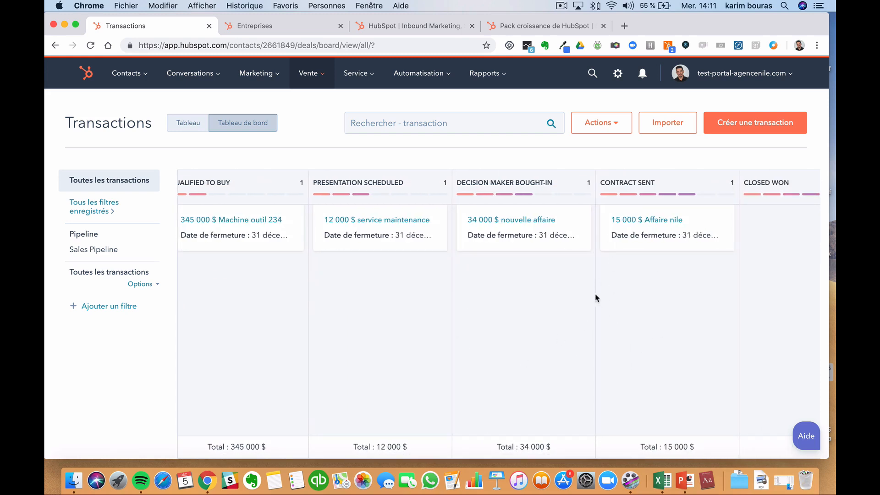
scroll(603, 308, left, 4)
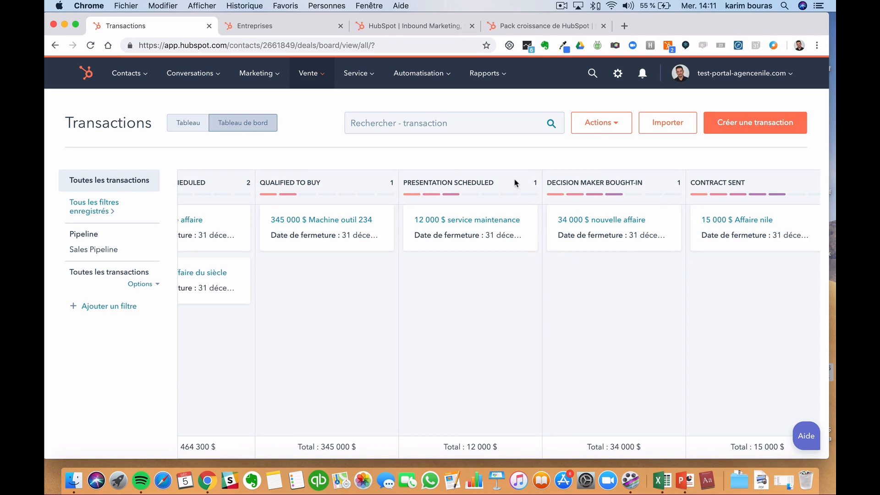
- Open the reports dashboard from the HubSpot logo and scroll through it
mouse_move(486, 76)
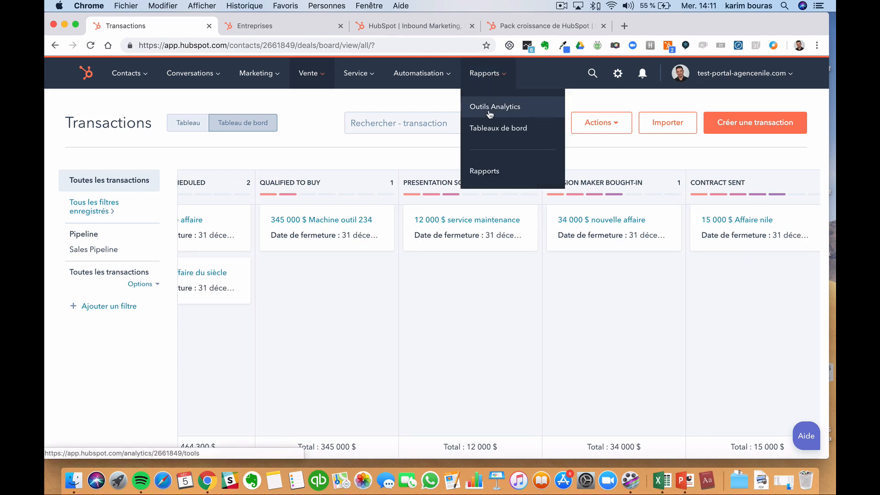
click(76, 69)
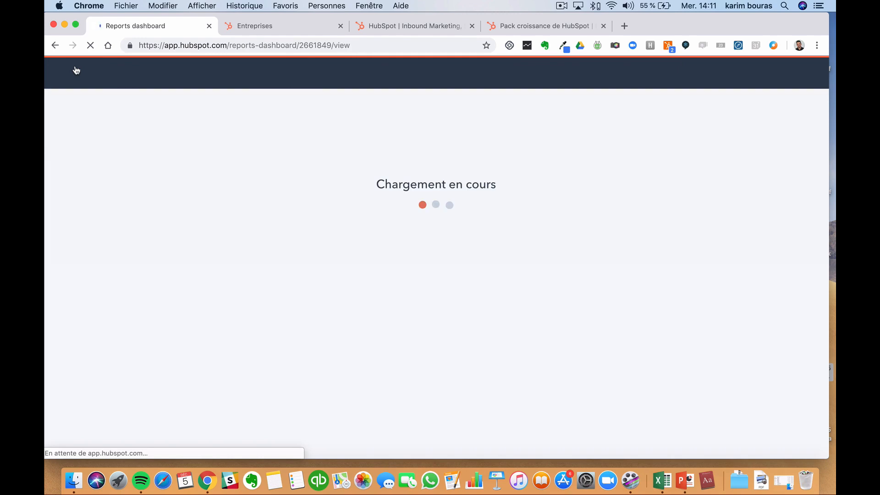
scroll(250, 234, down, 3)
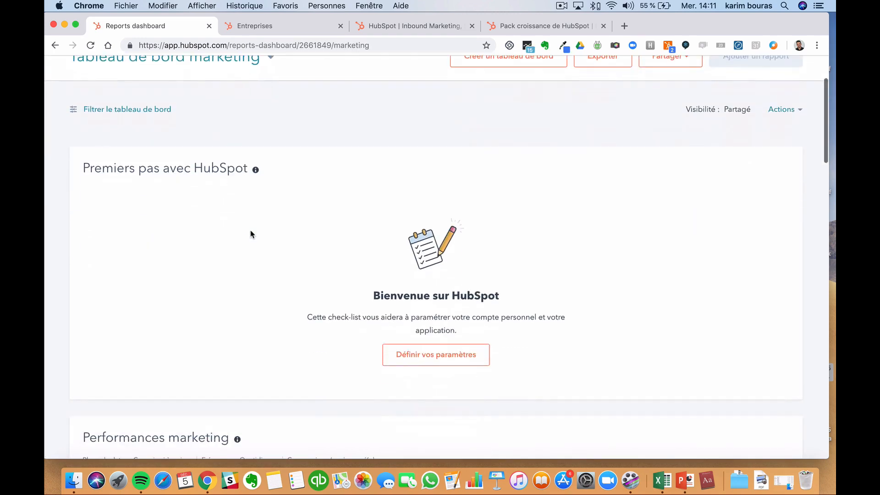
scroll(251, 234, down, 10)
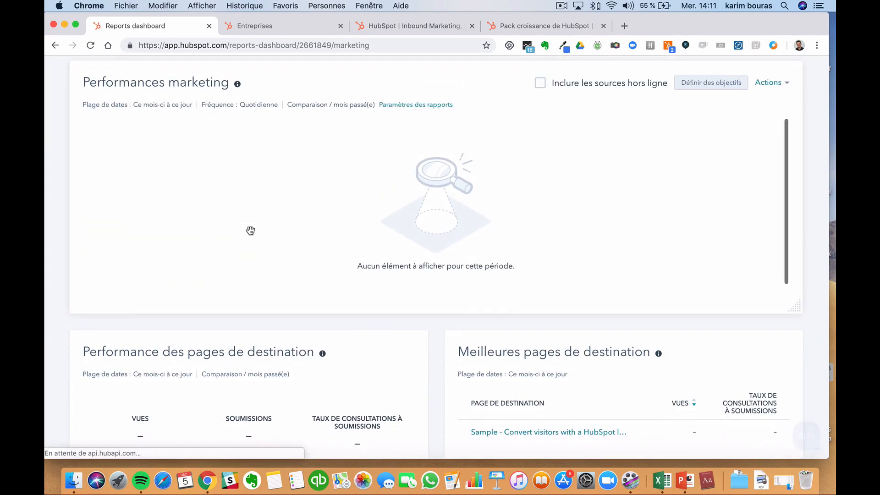
scroll(250, 230, up, 13)
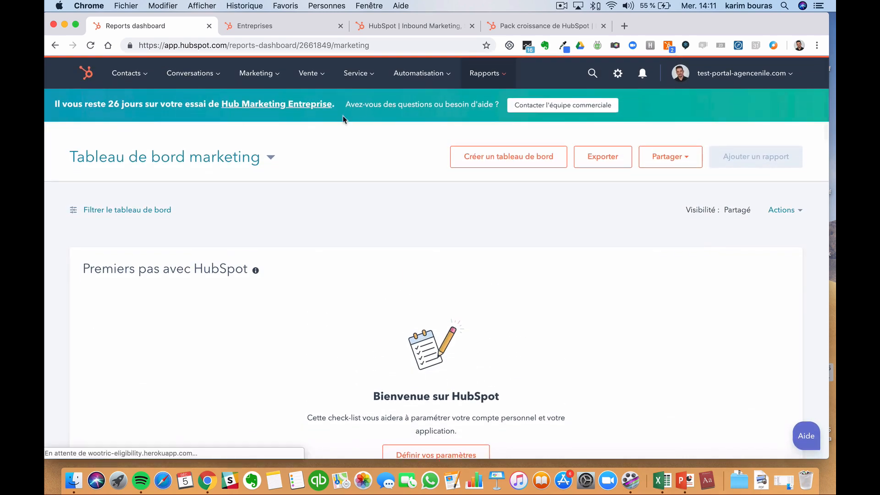
- Switch the dashboard to Tableau de bord des ventes and scroll through its reports
click(271, 160)
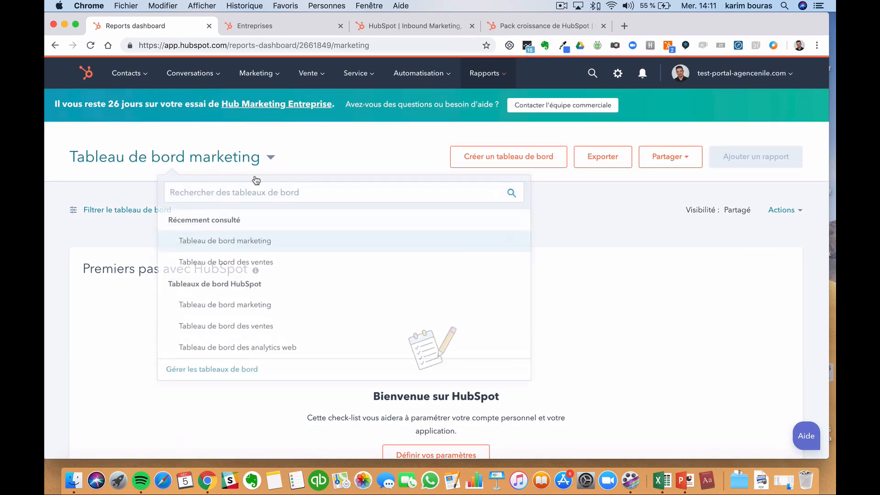
click(226, 261)
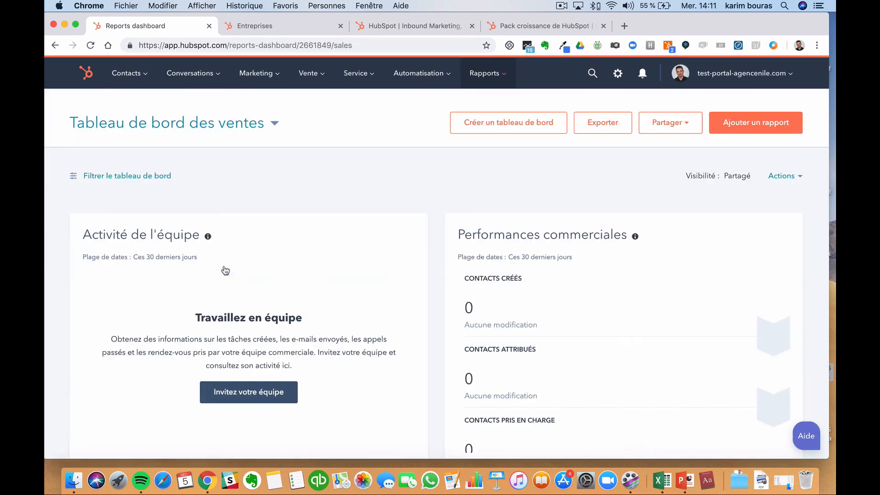
scroll(224, 267, down, 8)
scroll(224, 264, up, 10)
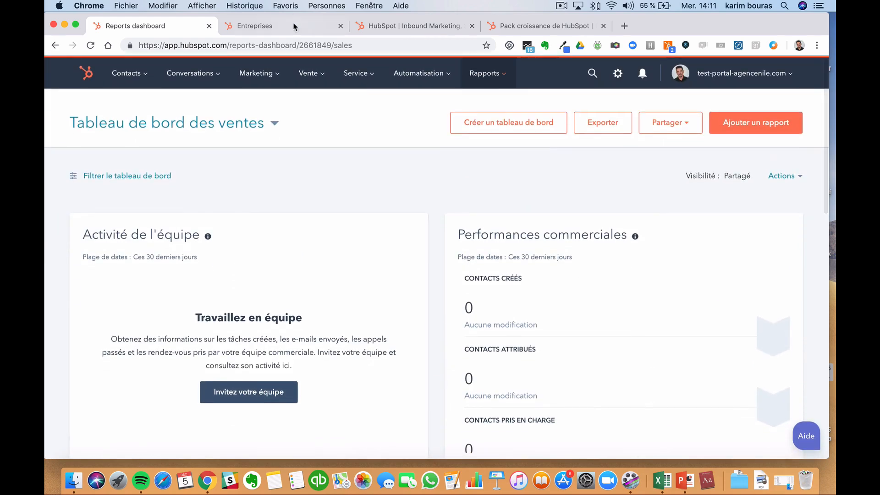
click(295, 26)
- In the Entreprises tab, open reports and switch to Tableau de bord des ventes
click(66, 83)
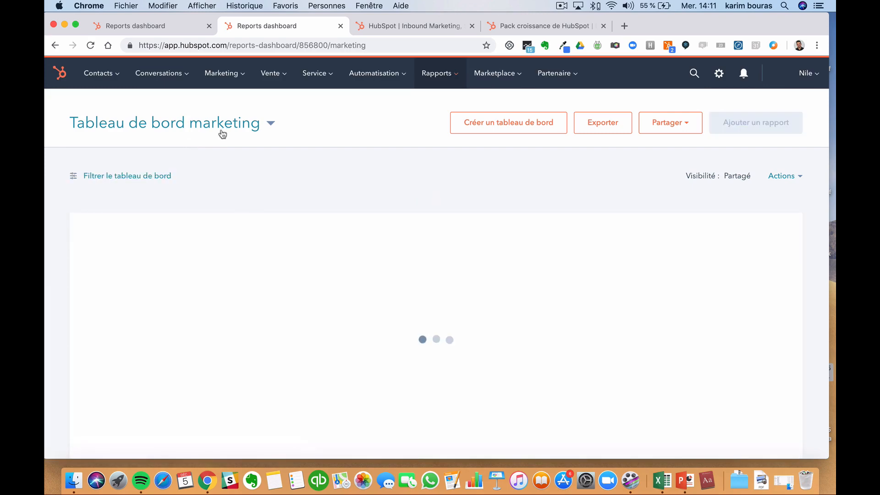
click(225, 122)
click(209, 231)
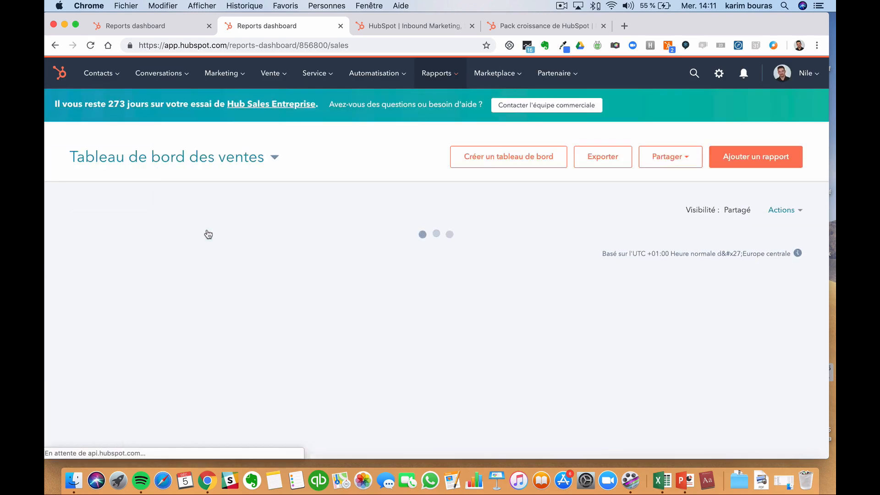
scroll(207, 231, down, 15)
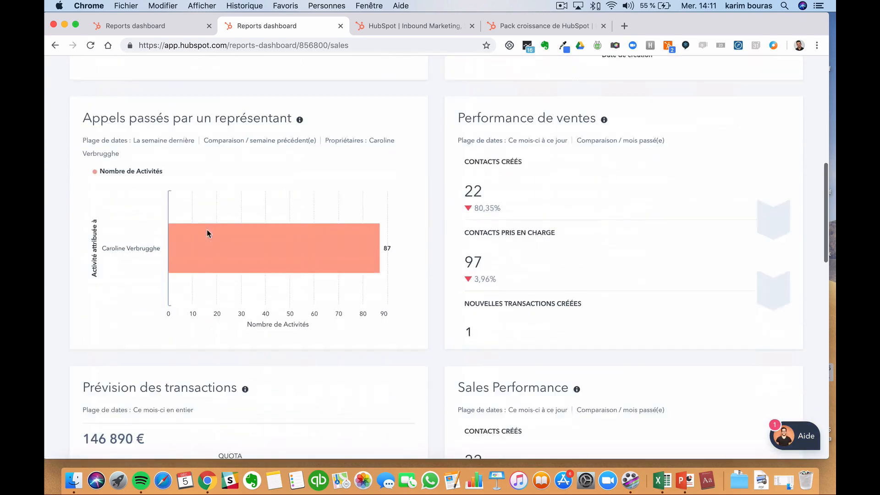
scroll(332, 196, up, 2)
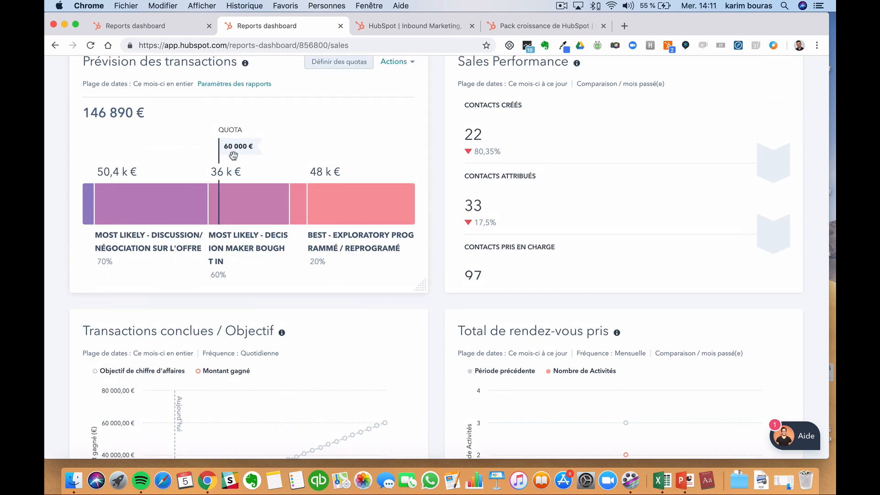
- Review the second portal's sales reports, then return to the original portal's dashboard tab
mouse_move(212, 207)
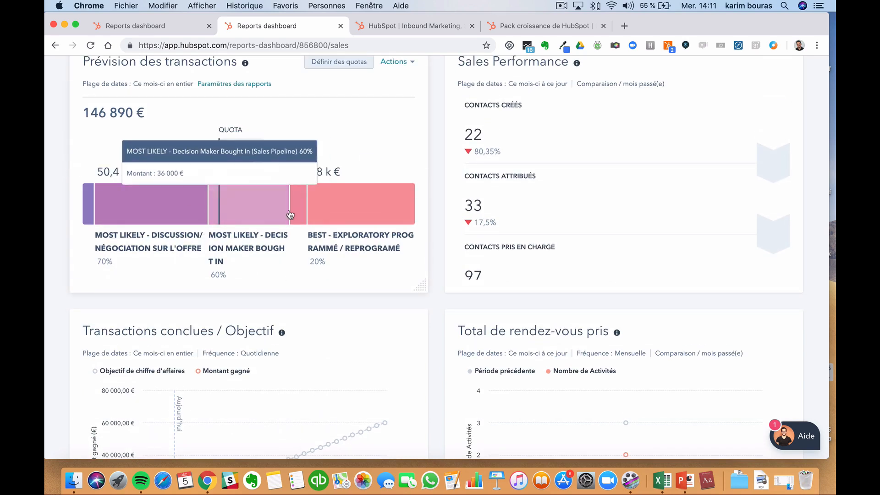
scroll(298, 148, down, 2)
mouse_move(287, 153)
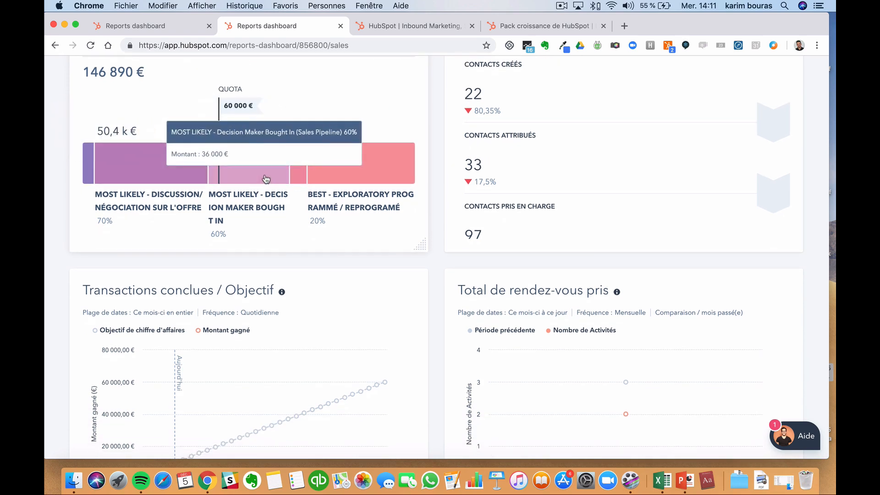
mouse_move(225, 151)
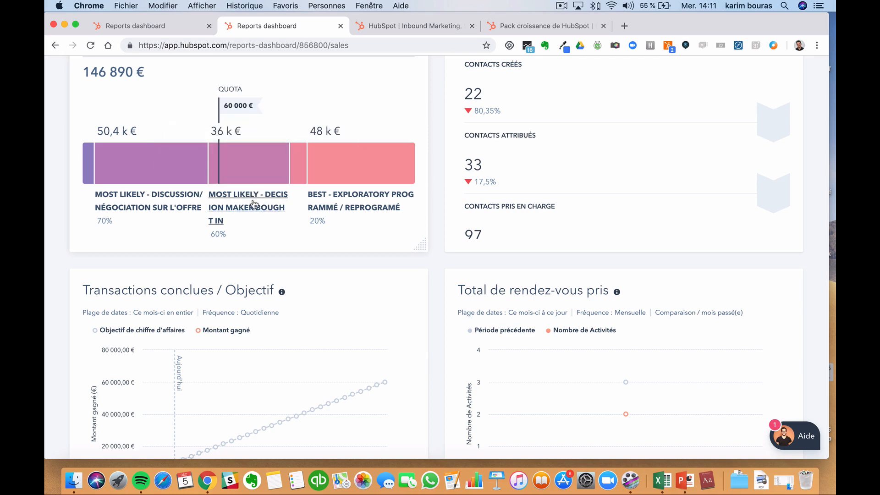
scroll(285, 209, up, 15)
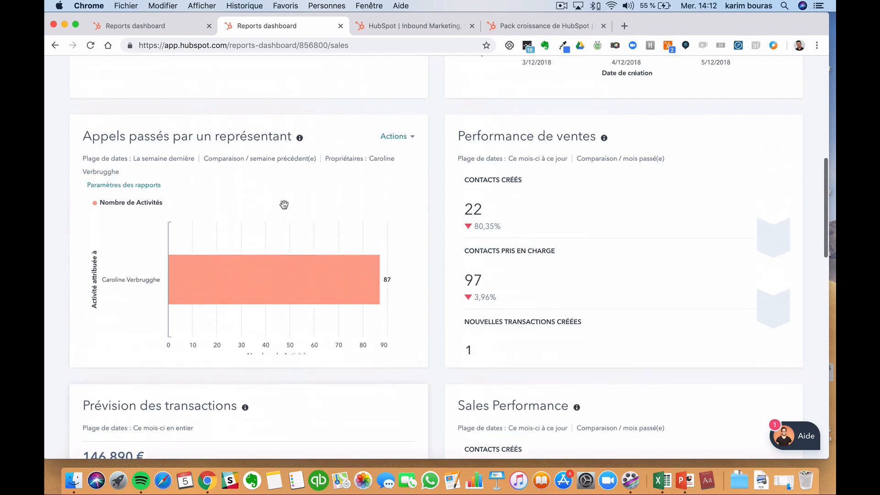
click(151, 29)
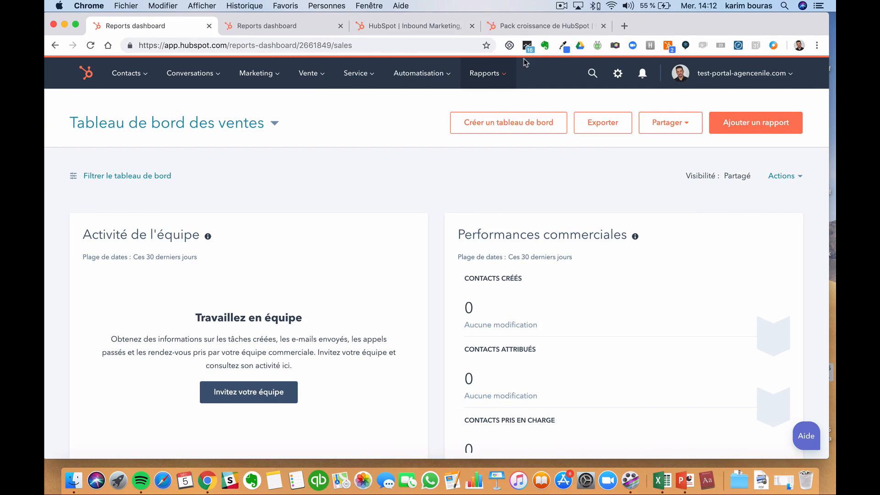
- On the Vente > Transactions board, search the filter properties, then open a blank Créer une transaction form
click(319, 78)
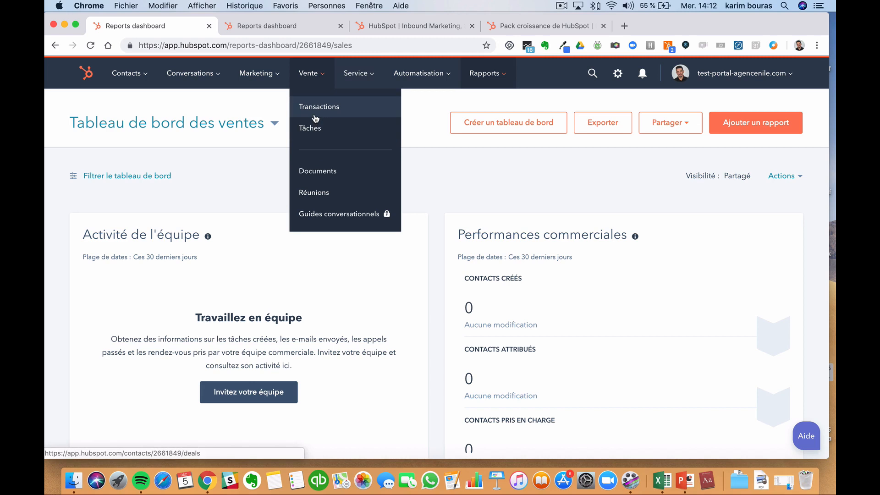
click(316, 117)
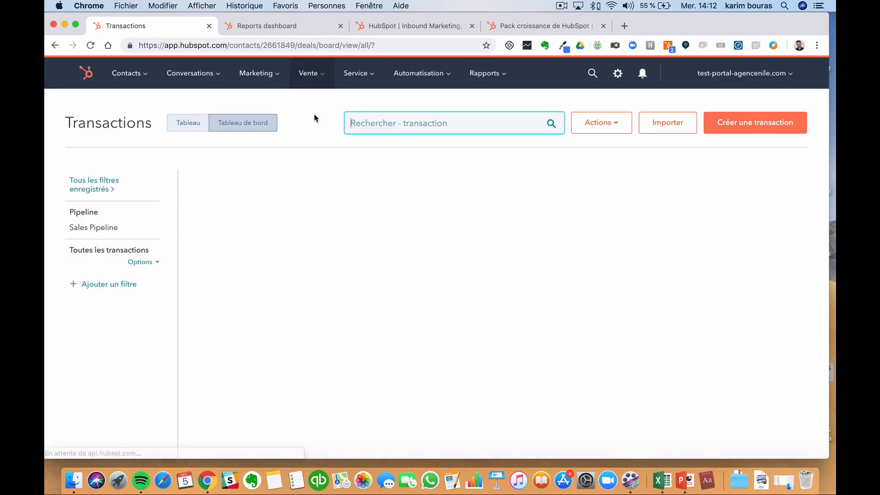
scroll(521, 238, right, 5)
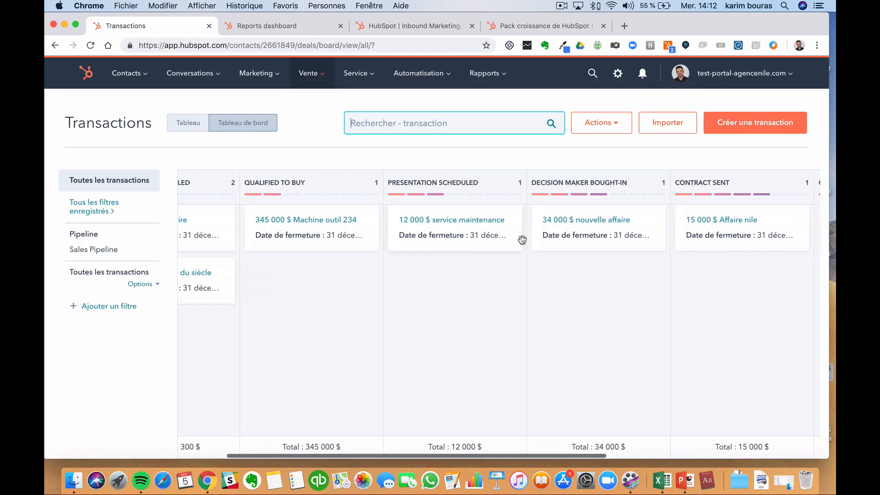
click(110, 306)
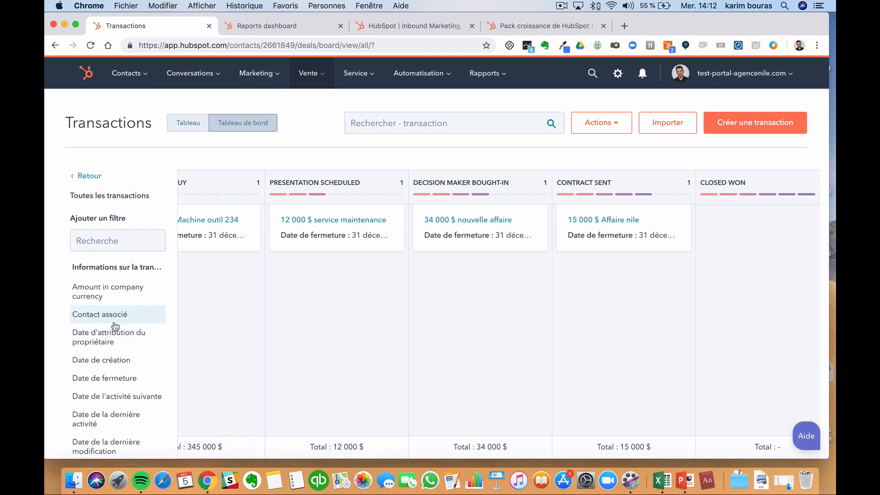
scroll(234, 266, left, 3)
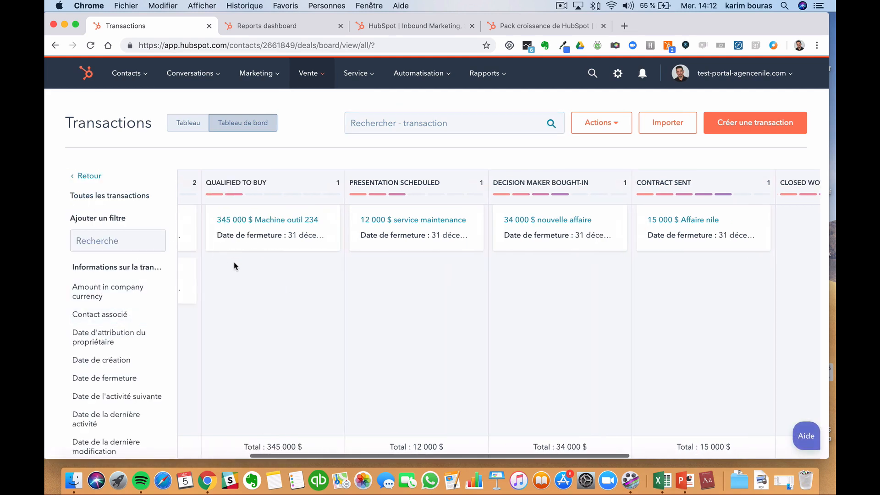
click(115, 236)
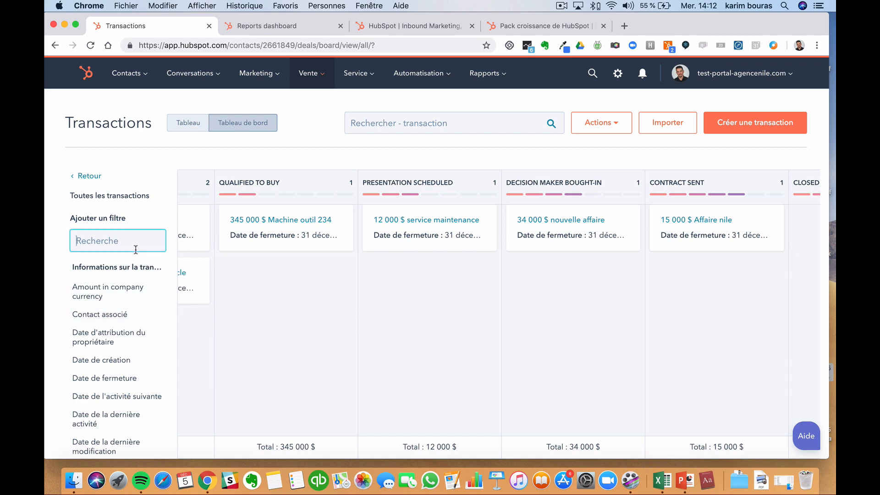
scroll(107, 385, down, 5)
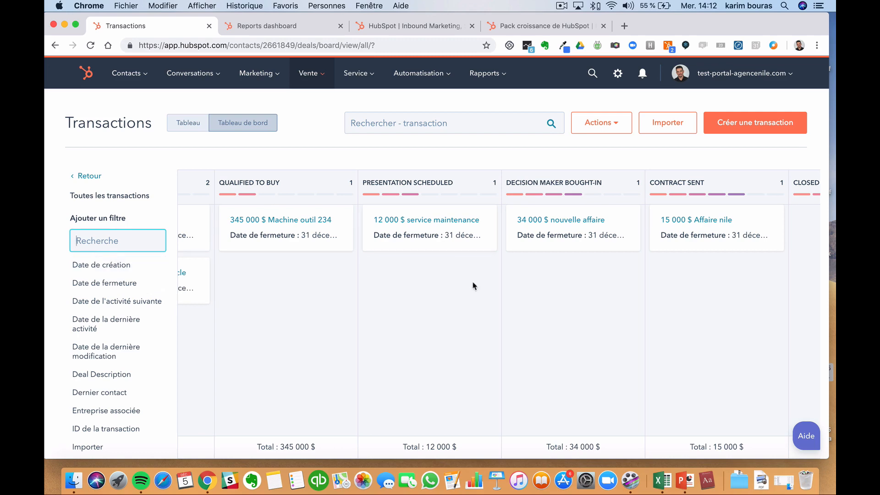
click(733, 132)
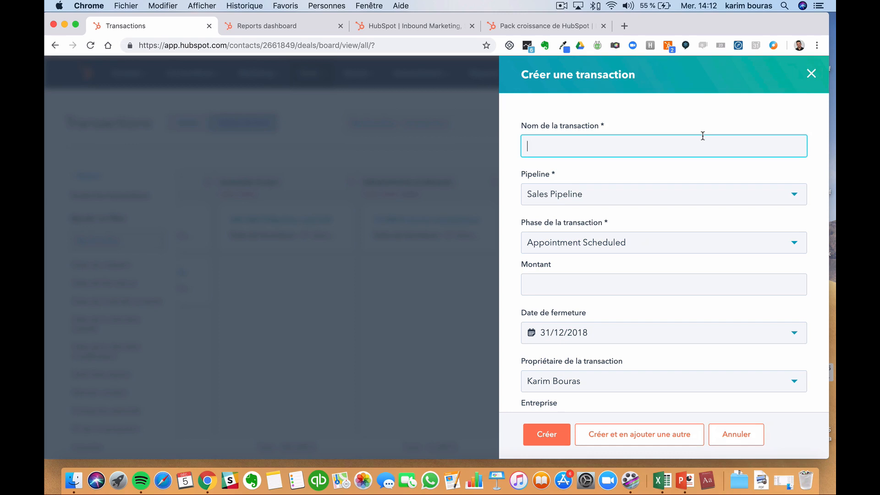
- Look through the Montant, Date de fermeture and Entreprise fields, then close the new-deal form without creating a deal
click(662, 278)
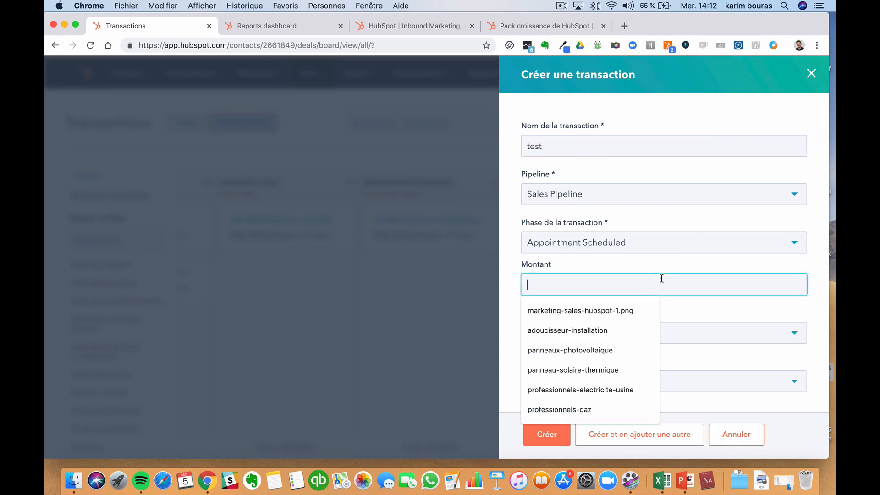
click(715, 345)
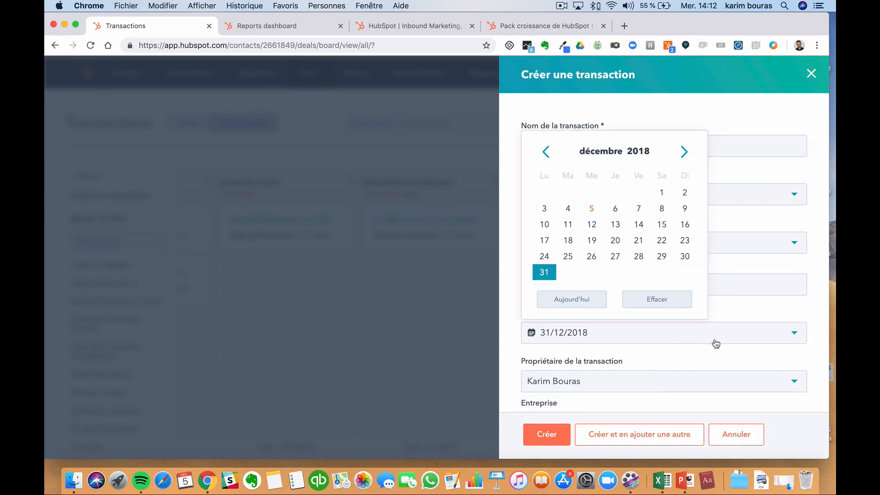
click(711, 359)
scroll(711, 362, down, 3)
click(704, 348)
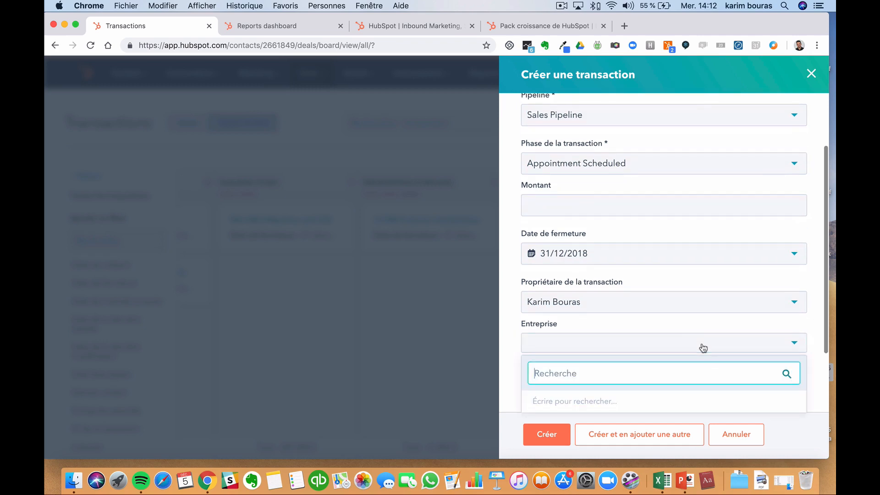
click(696, 331)
scroll(698, 332, down, 3)
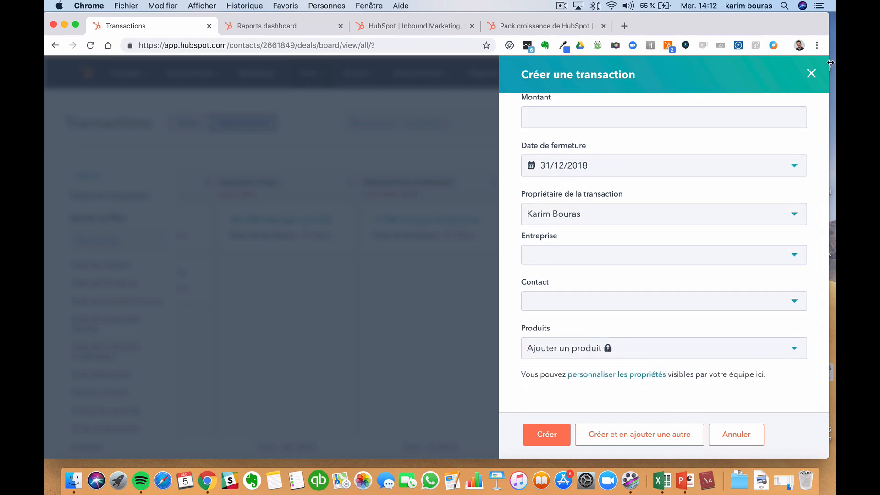
click(811, 74)
scroll(569, 236, right, 2)
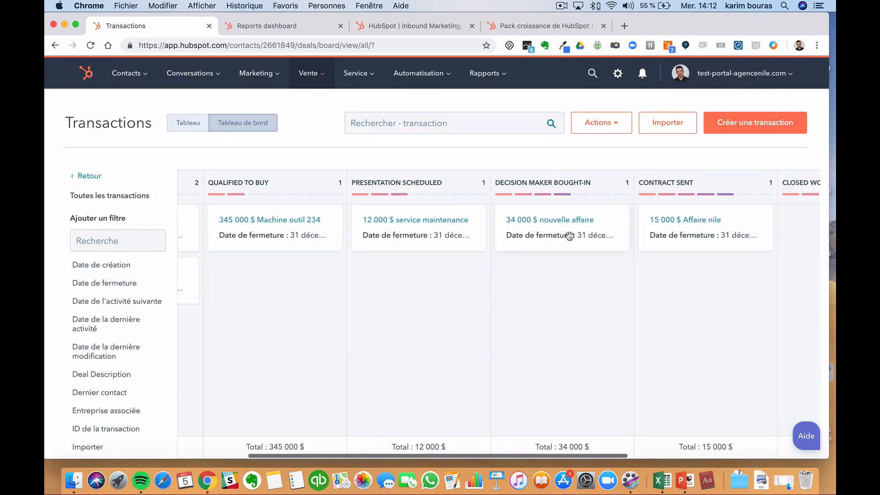
- Scroll the deals board across to Closed Won, then go to the reports dashboard
scroll(569, 236, right, 5)
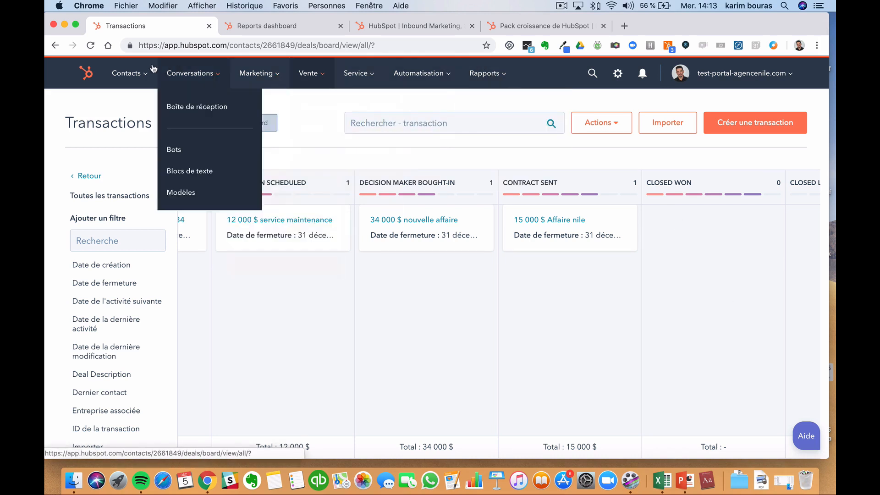
click(88, 74)
- In the second tab, review the Tableau de bord des ventes call, forecast and contact-performance reports
click(265, 27)
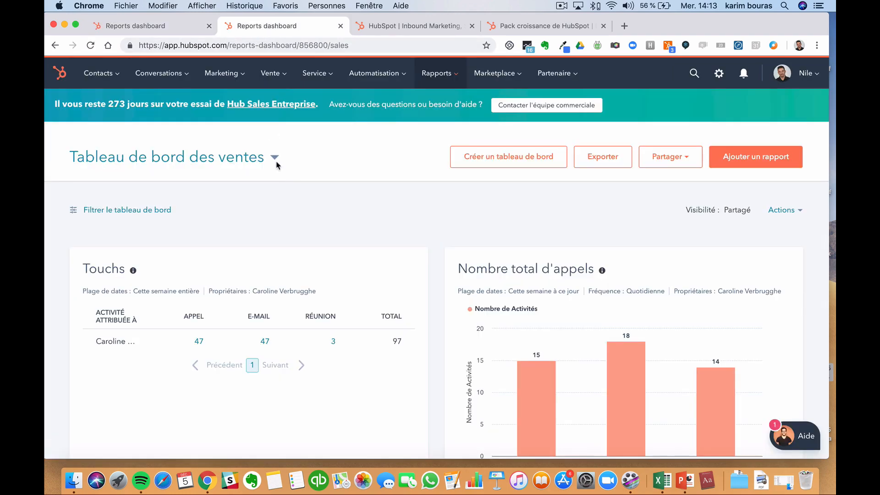
scroll(278, 188, down, 10)
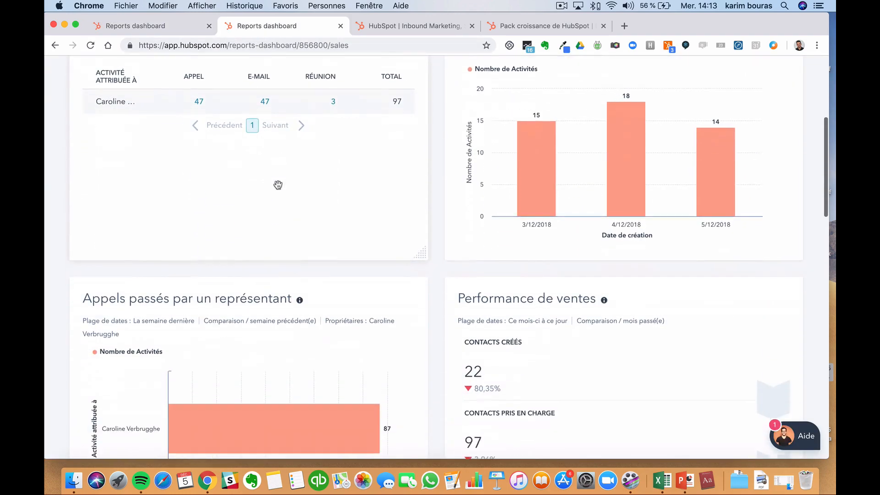
scroll(278, 185, down, 4)
scroll(277, 186, up, 14)
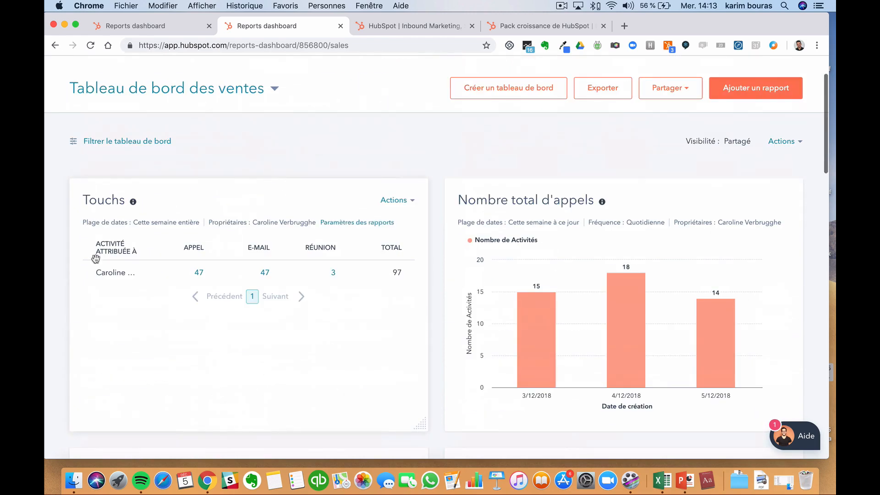
scroll(281, 255, down, 7)
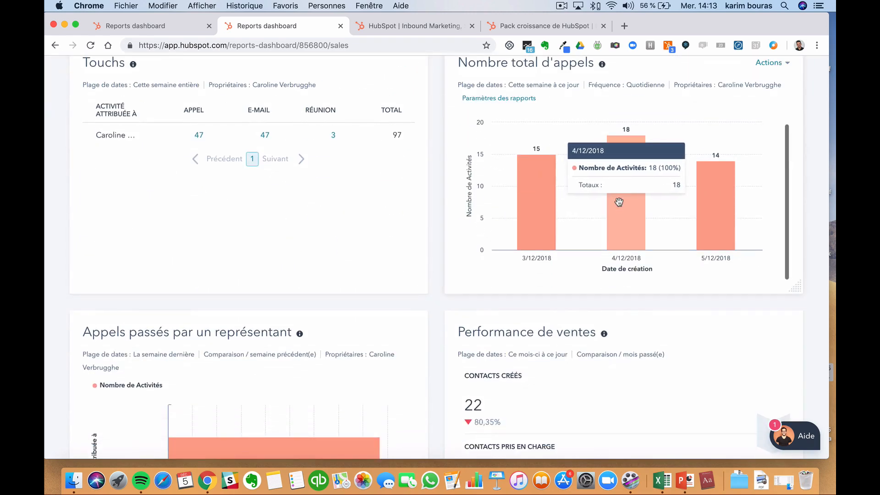
scroll(619, 202, down, 4)
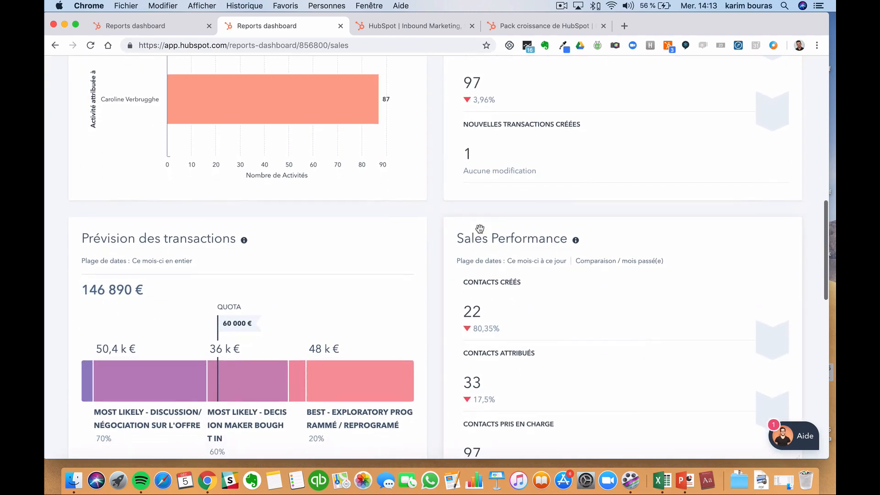
scroll(351, 172, down, 3)
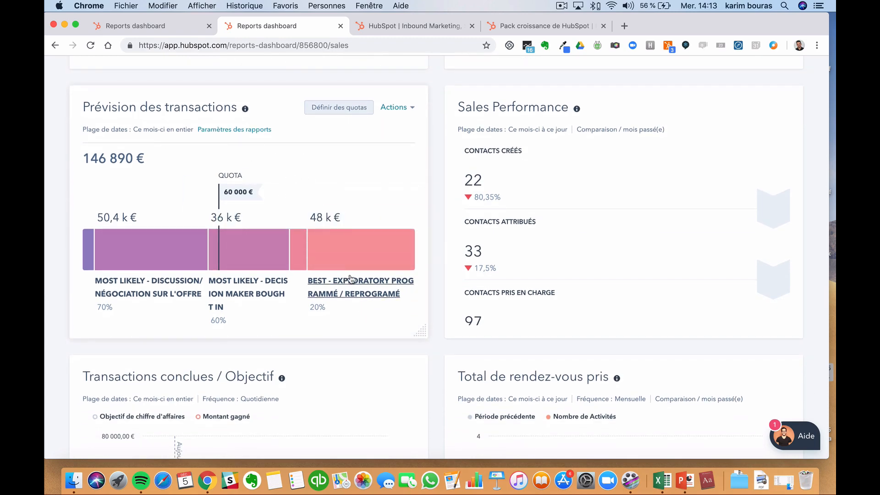
scroll(345, 264, down, 3)
scroll(339, 303, down, 5)
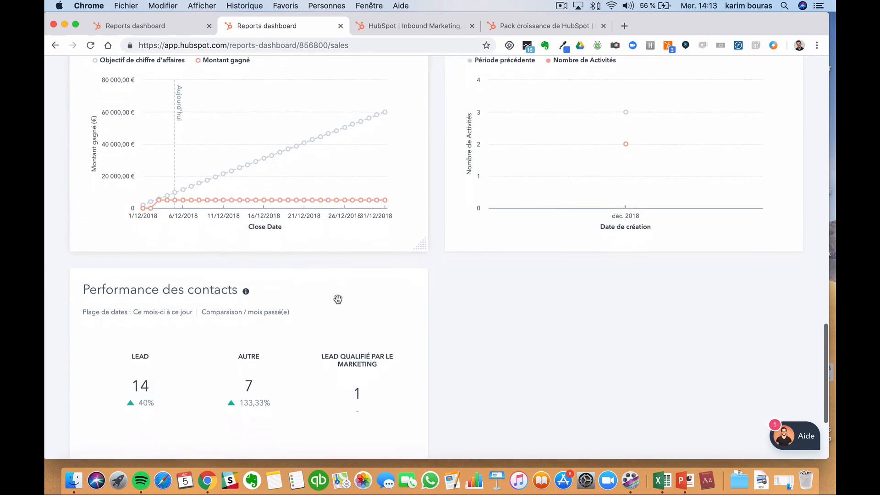
scroll(456, 210, down, 3)
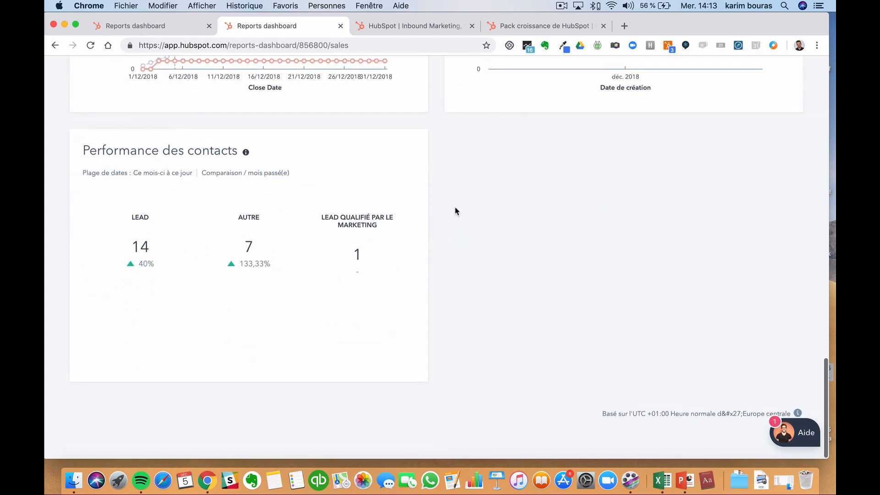
scroll(456, 210, up, 20)
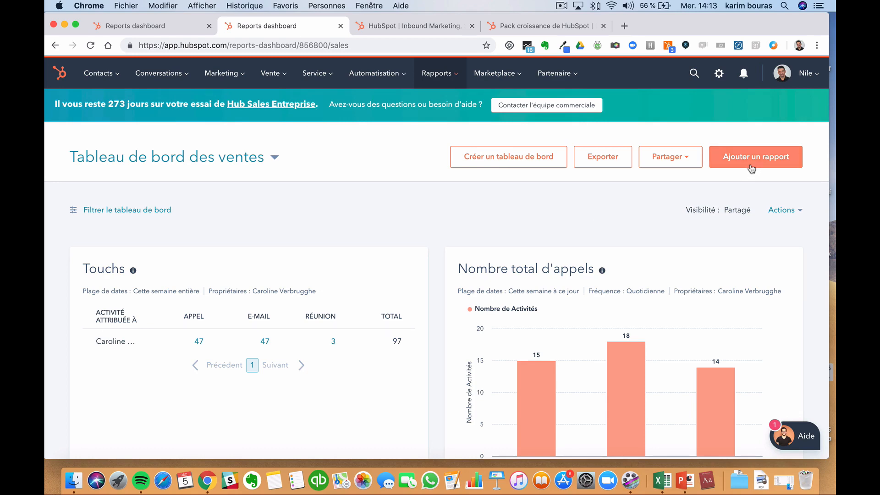
- In the first tab, dismiss the Vente menu and go to Contacts > Contacts
click(160, 24)
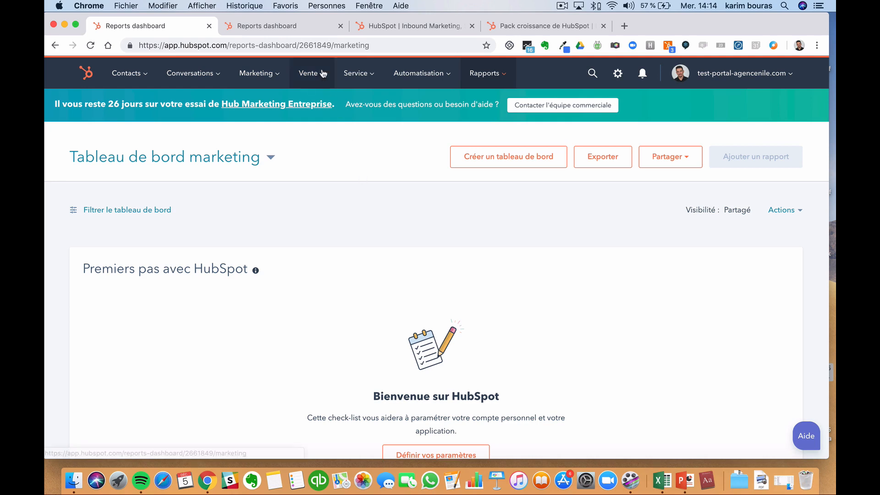
mouse_move(324, 74)
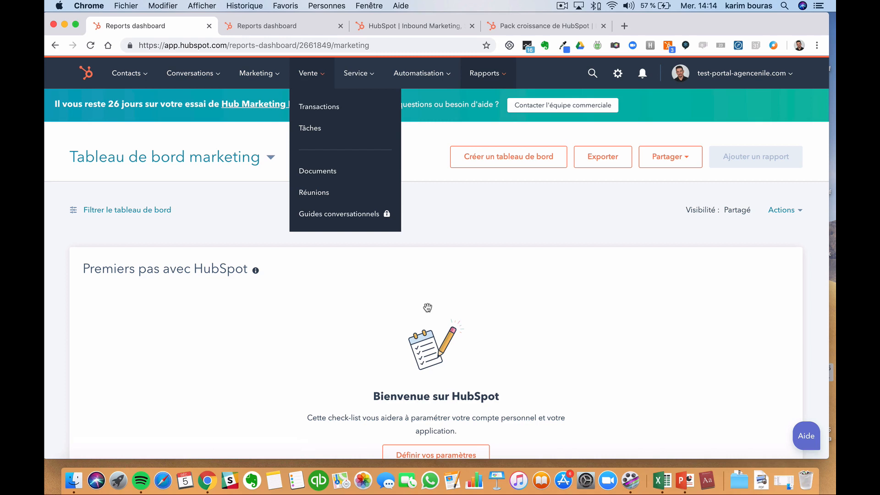
click(491, 256)
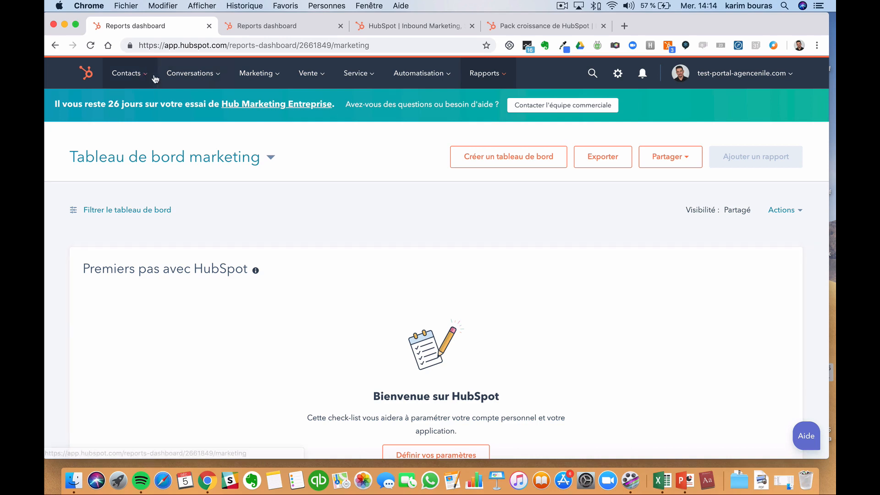
click(126, 73)
click(140, 108)
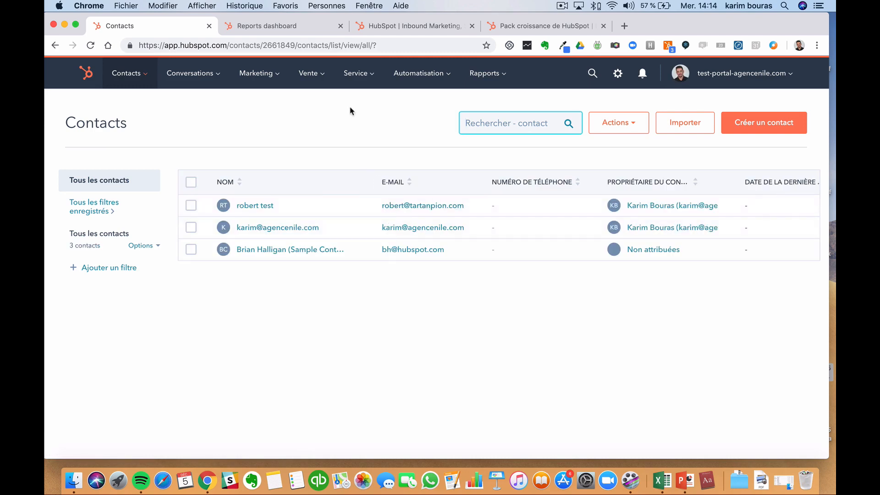
- In the second tab, search the CRM for the Nile consultant by name and open the record
click(281, 31)
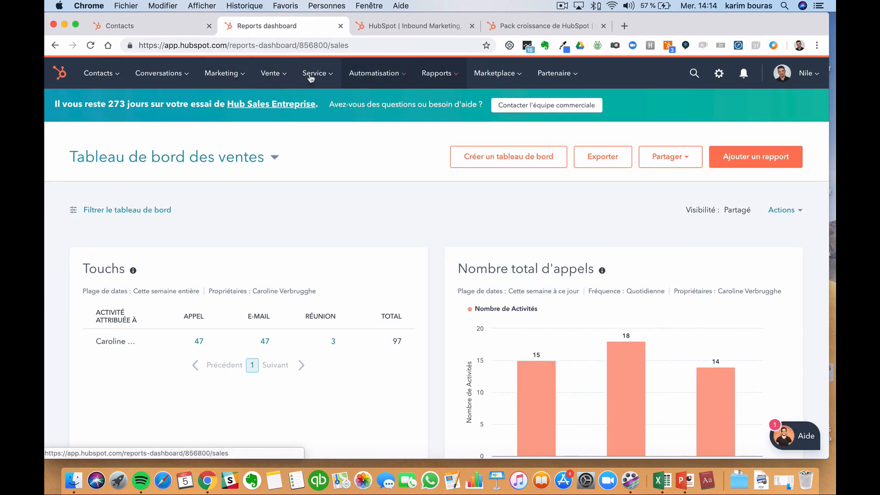
mouse_move(113, 77)
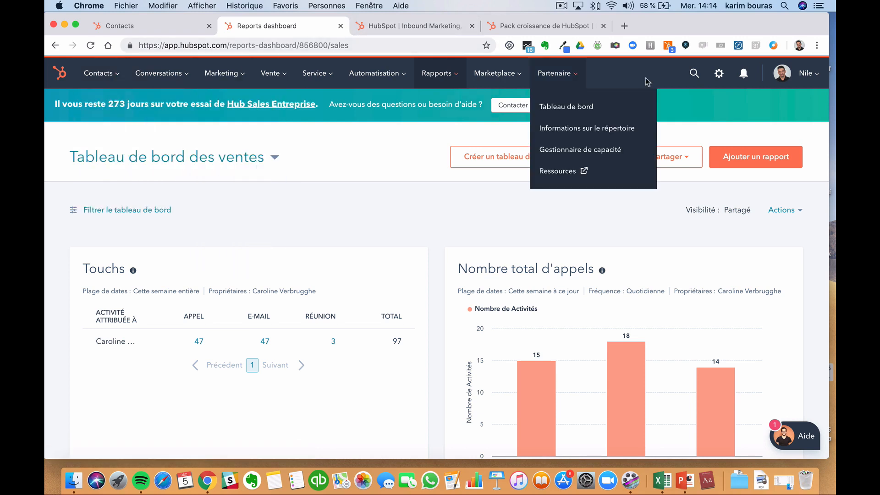
click(694, 74)
text(dylan)
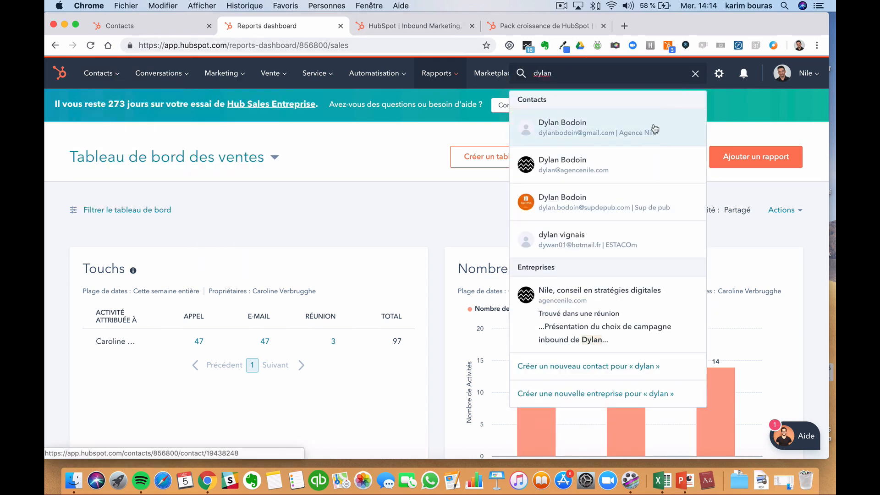
click(654, 128)
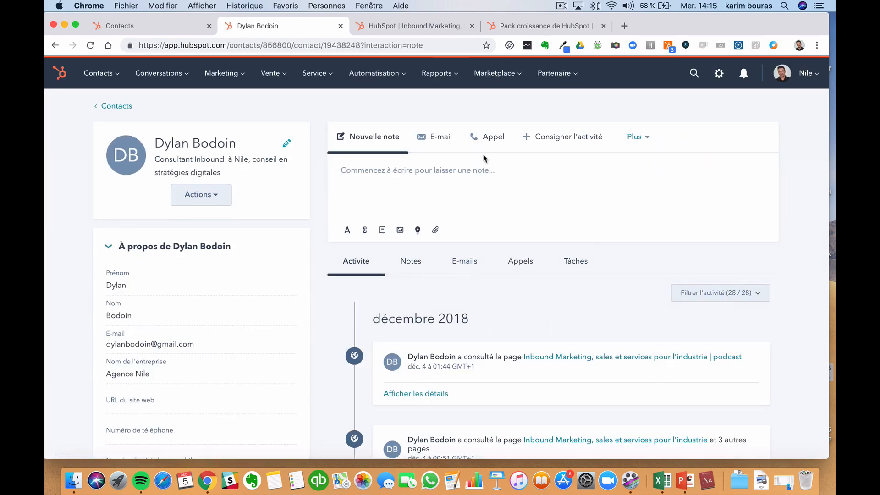
- Start a new e-mail from the contact's record and open the Modèles template picker
click(451, 140)
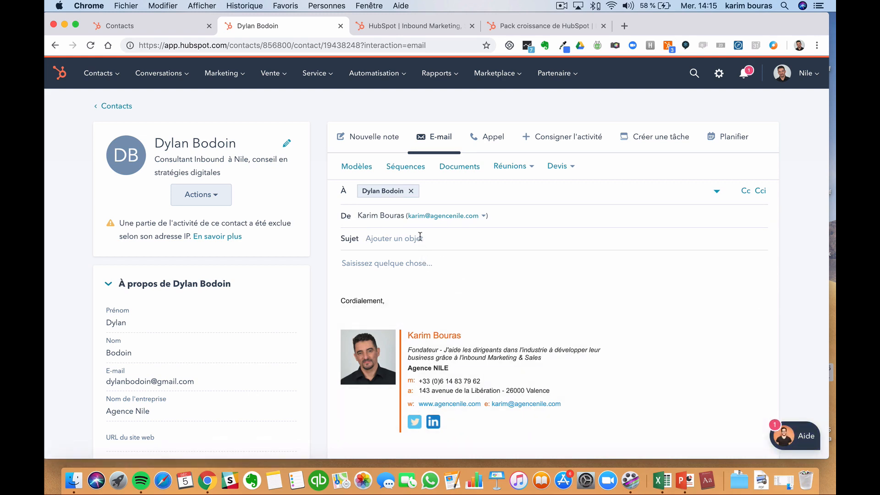
scroll(426, 273, down, 3)
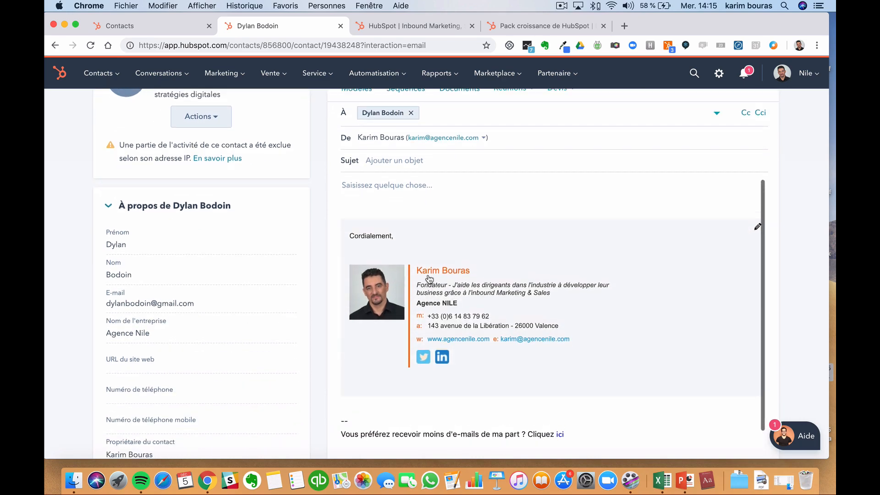
scroll(429, 279, up, 3)
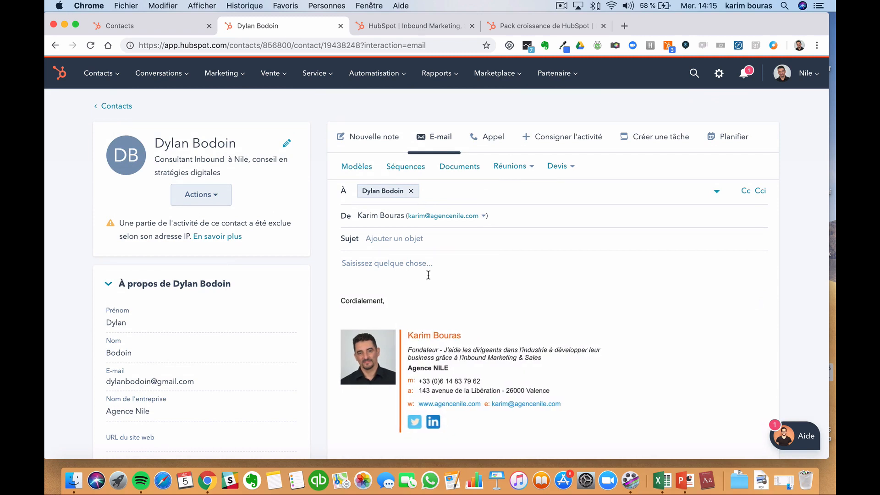
click(357, 167)
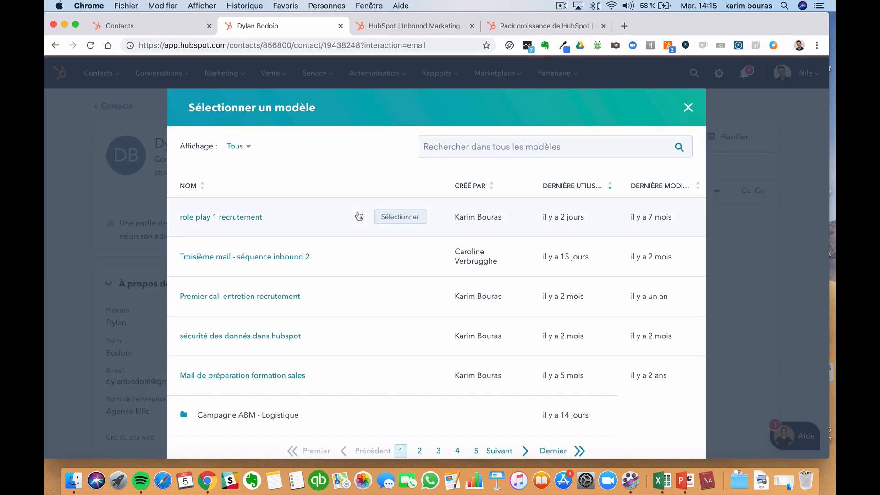
- Search the templates for 'inbound' and page through the Inbound lead folder
scroll(359, 216, down, 1)
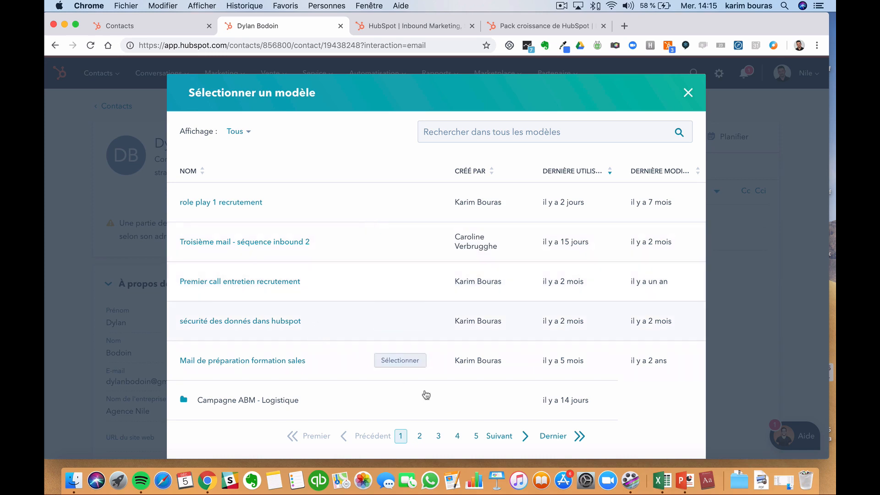
click(525, 130)
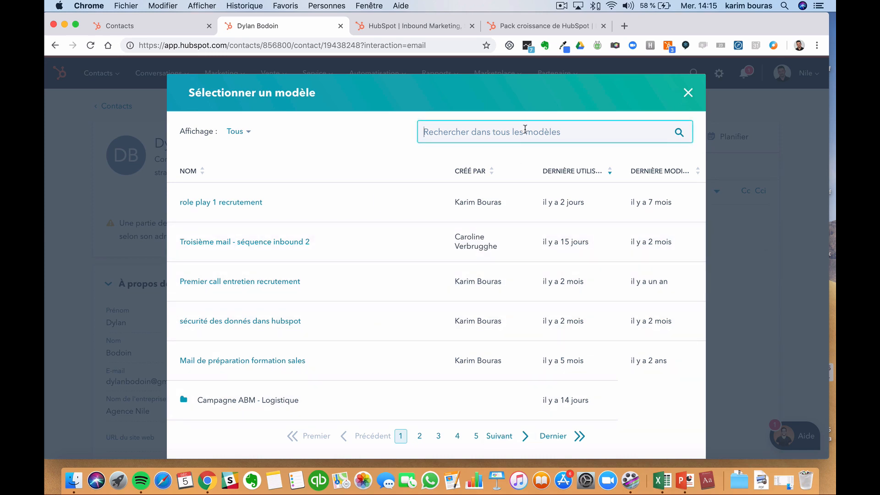
text(inbound)
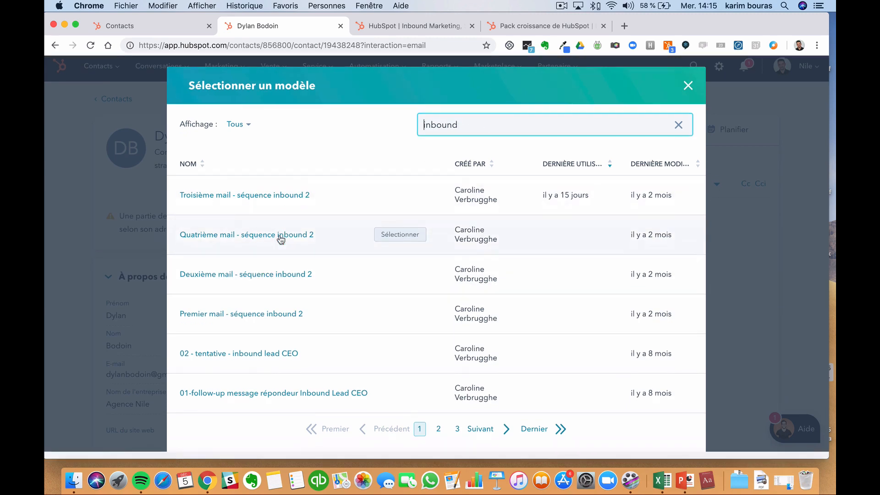
click(488, 439)
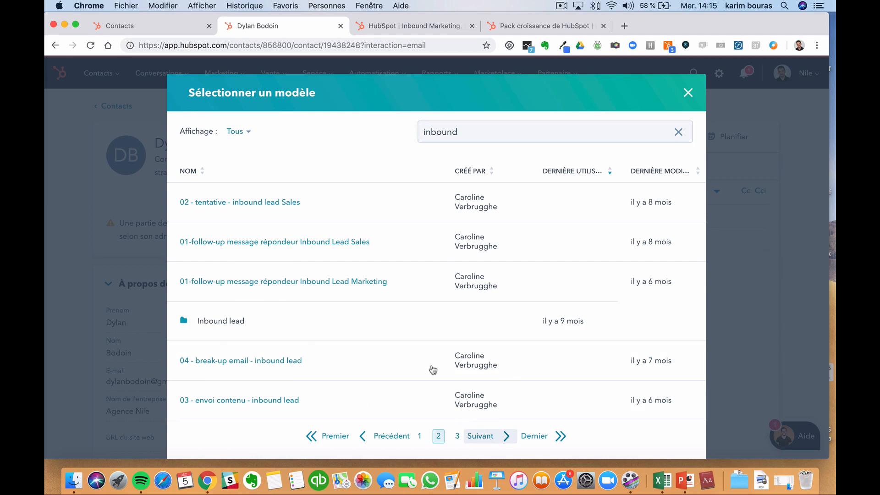
click(243, 328)
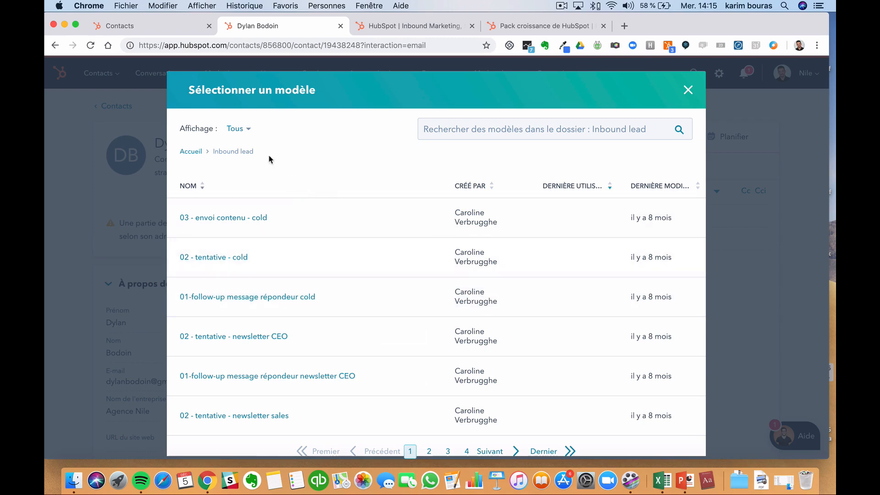
click(448, 451)
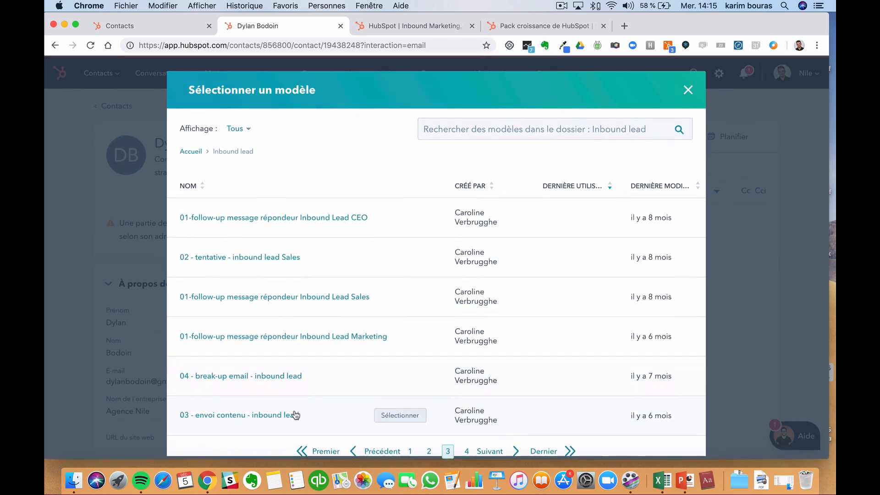
click(467, 451)
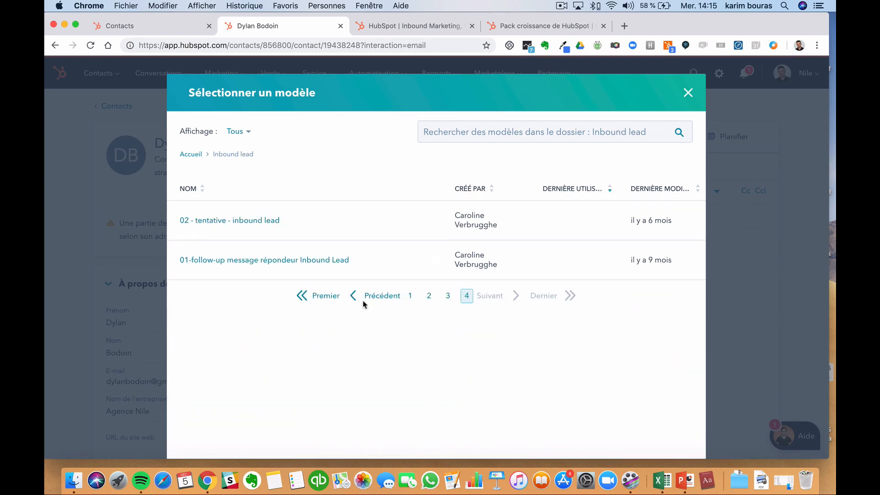
click(411, 295)
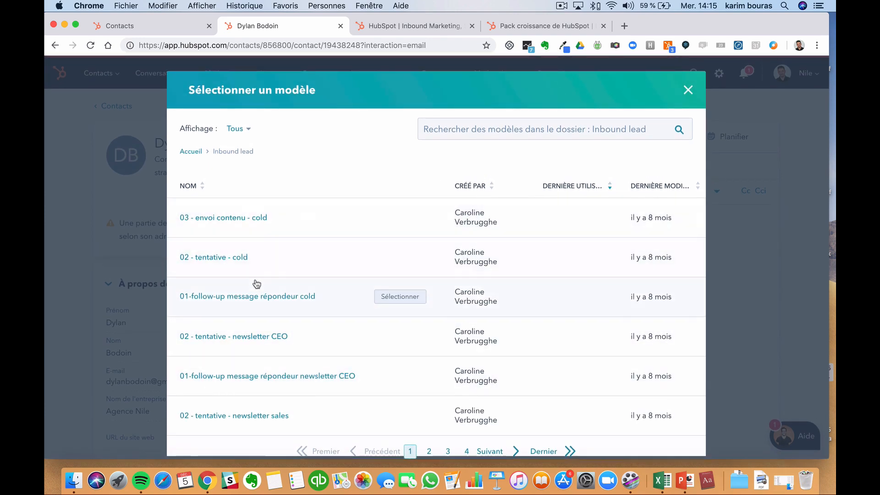
- Search 'inbound' in the folder and insert '02 - tentative - inbound lead' from page 2
click(612, 130)
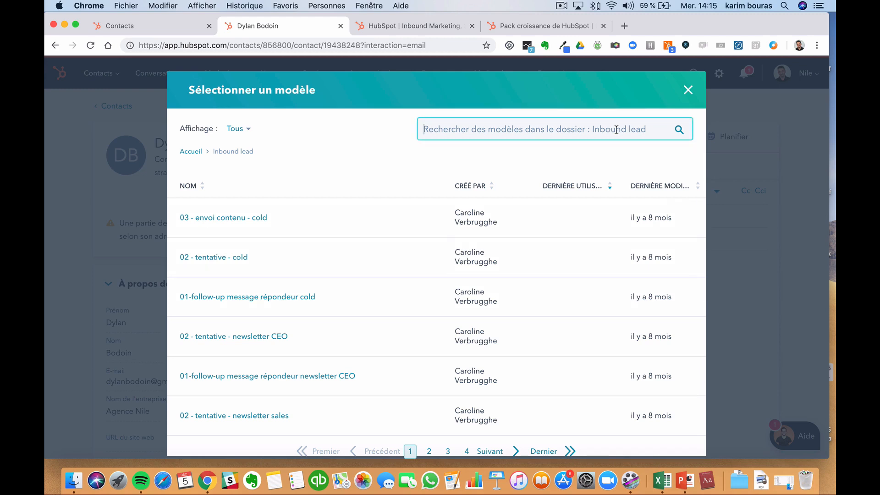
text(inound)
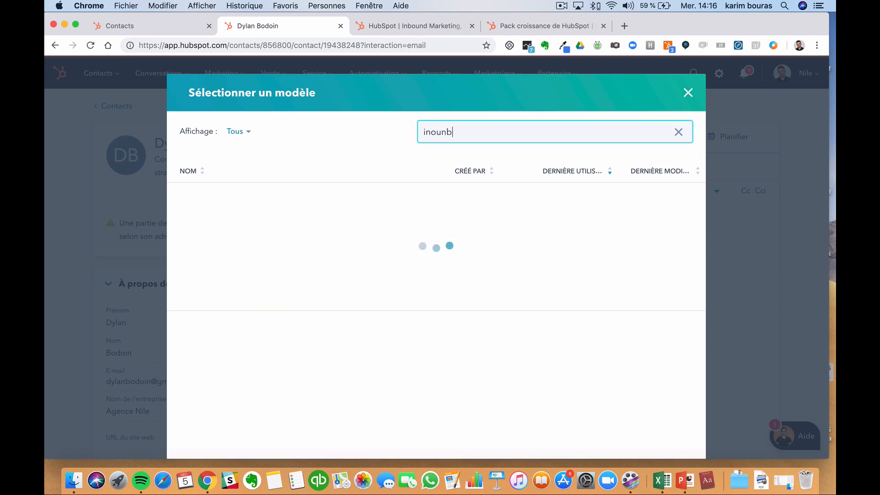
key(BackSpace)
key(BackSpace)
key(BackSpace)
key(BackSpace)
key(BackSpace)
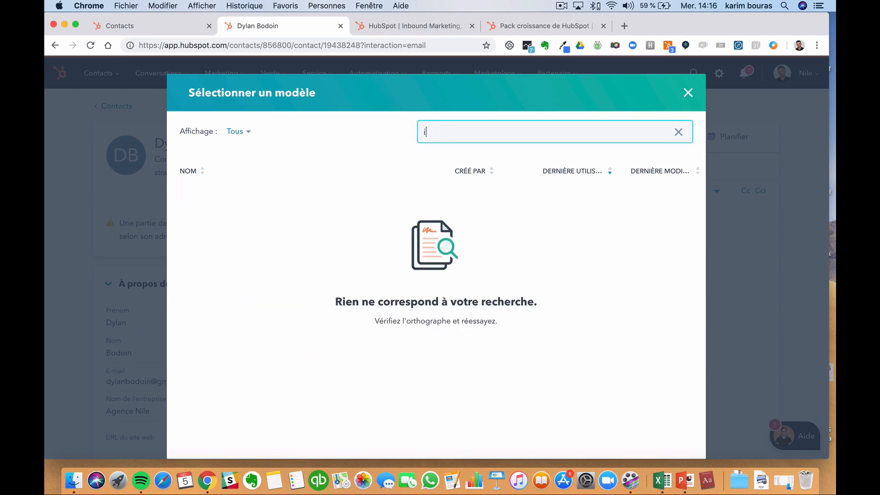
text(nbound)
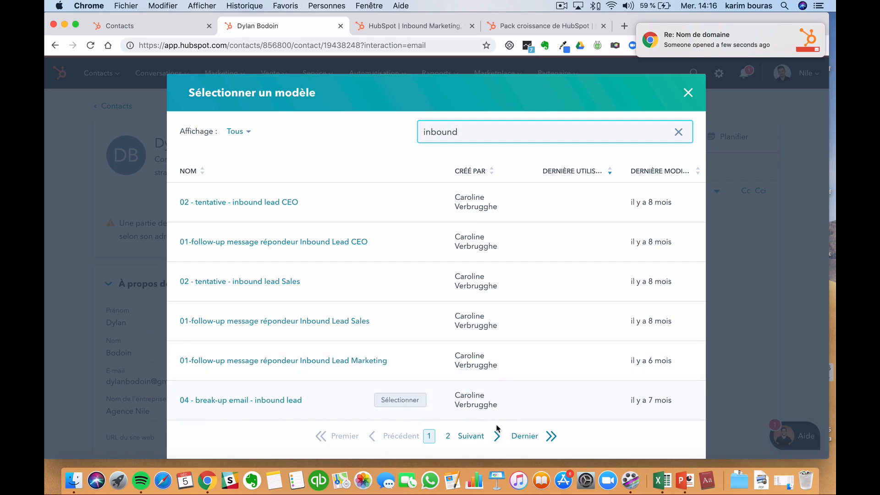
click(472, 437)
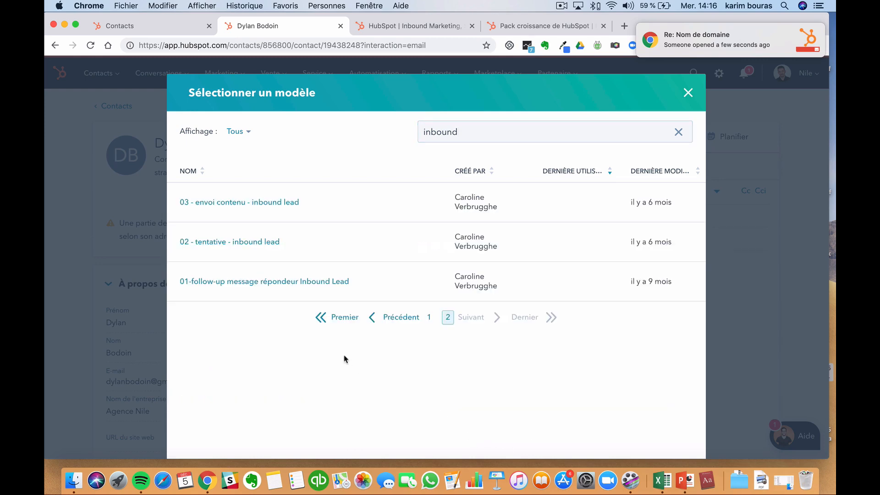
click(263, 242)
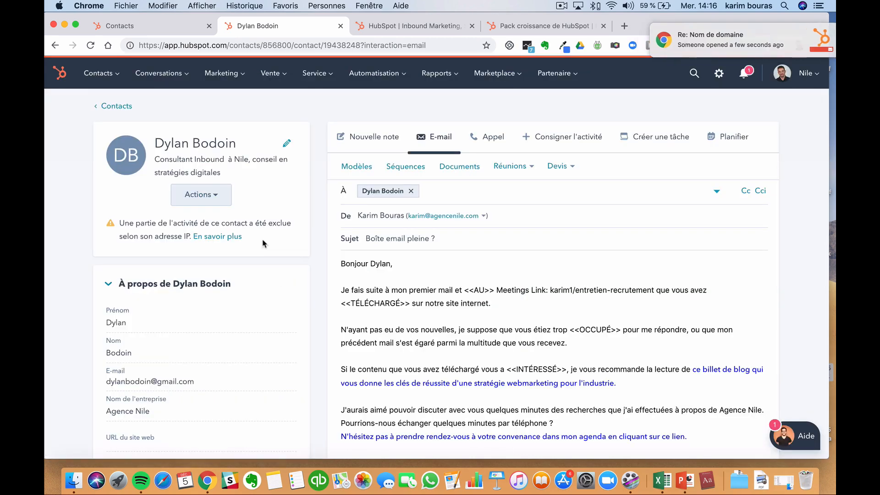
scroll(494, 292, down, 3)
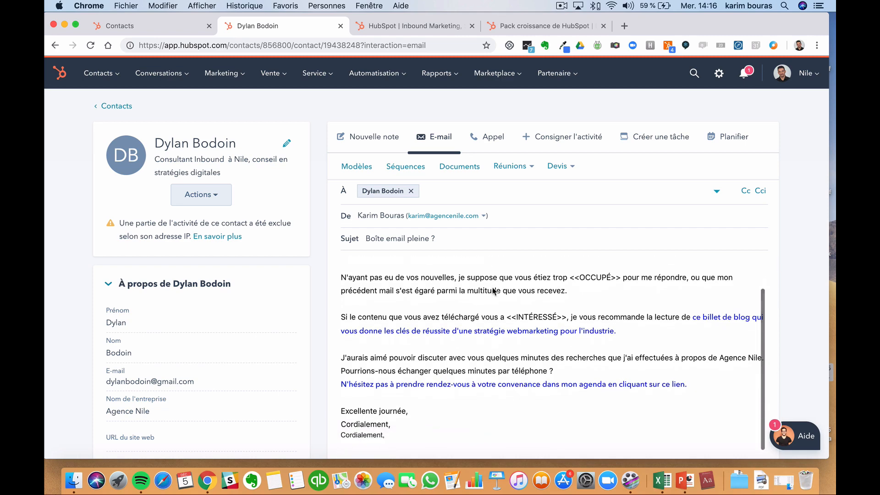
scroll(494, 291, up, 2)
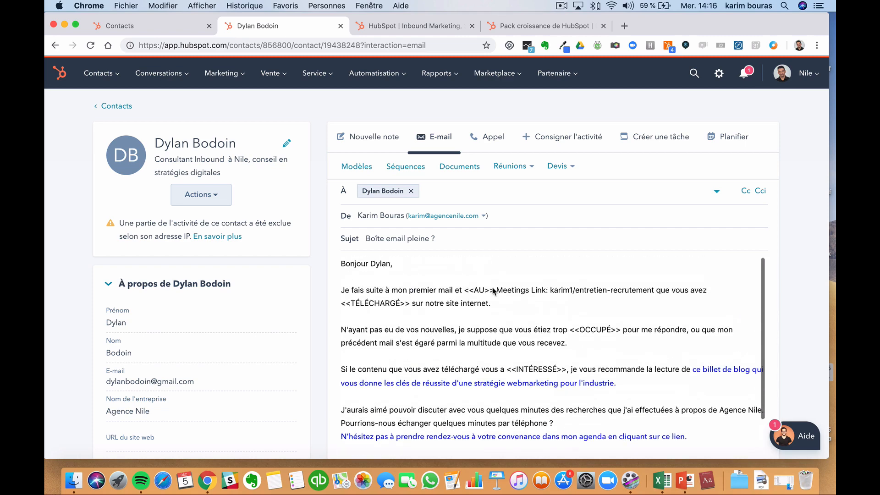
click(394, 264)
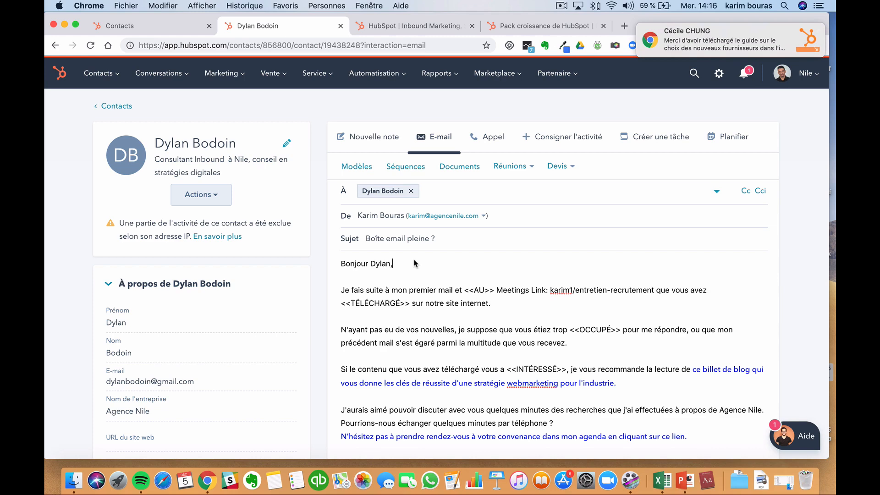
- Page through the templates, then insert '01-follow-up message répondeur newsletter CEO' from the Inbound lead folder
click(355, 166)
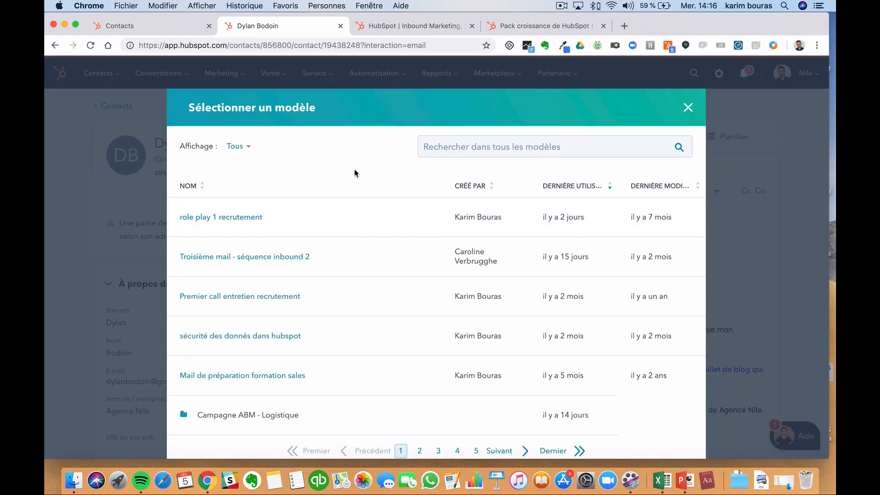
scroll(323, 202, down, 1)
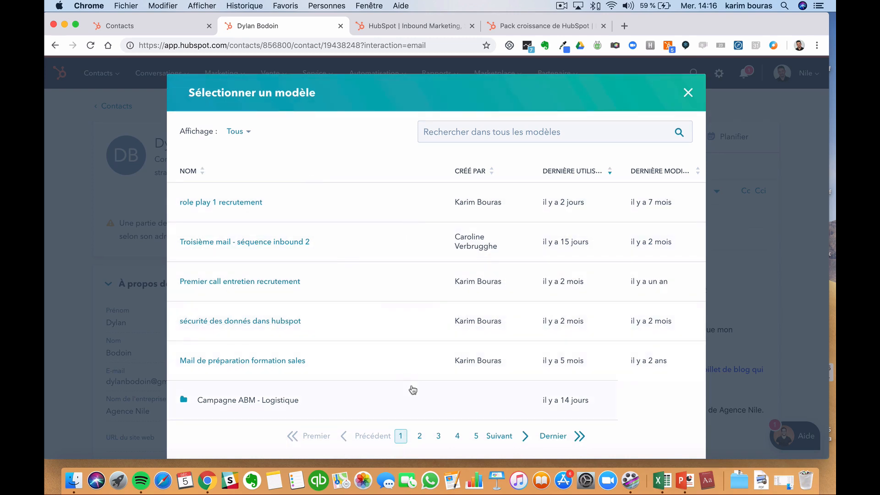
click(494, 433)
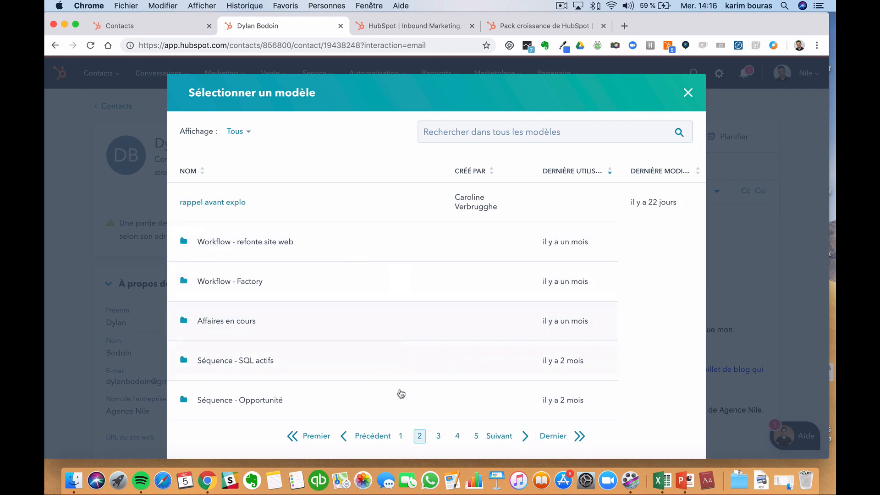
click(502, 435)
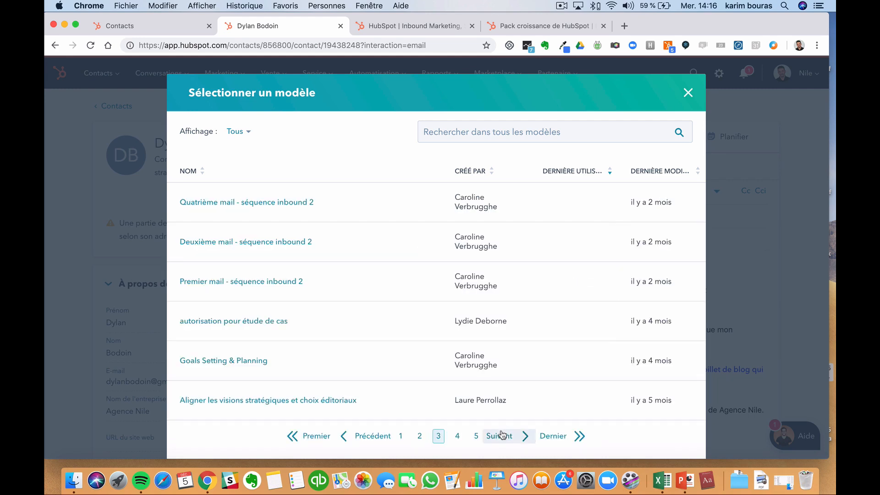
click(419, 436)
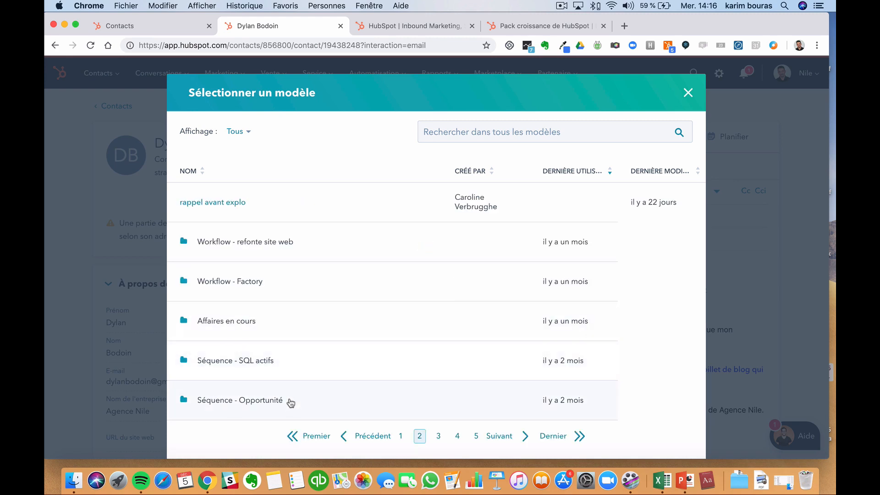
click(476, 437)
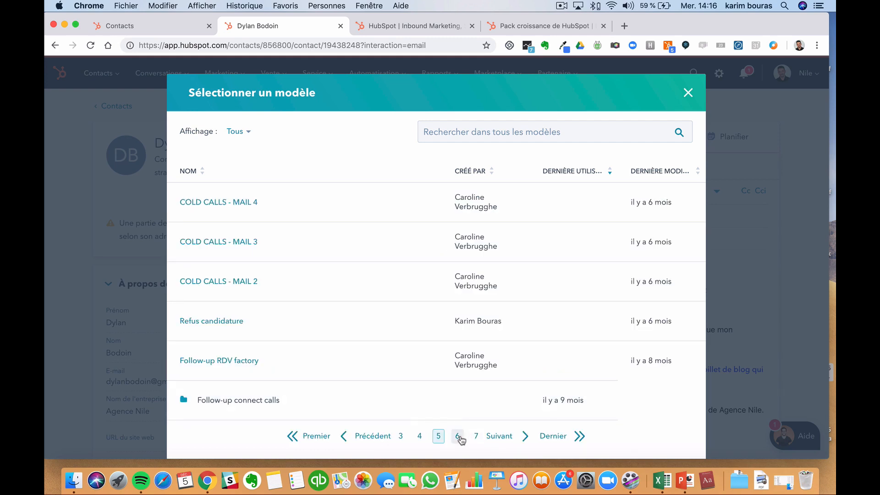
click(459, 437)
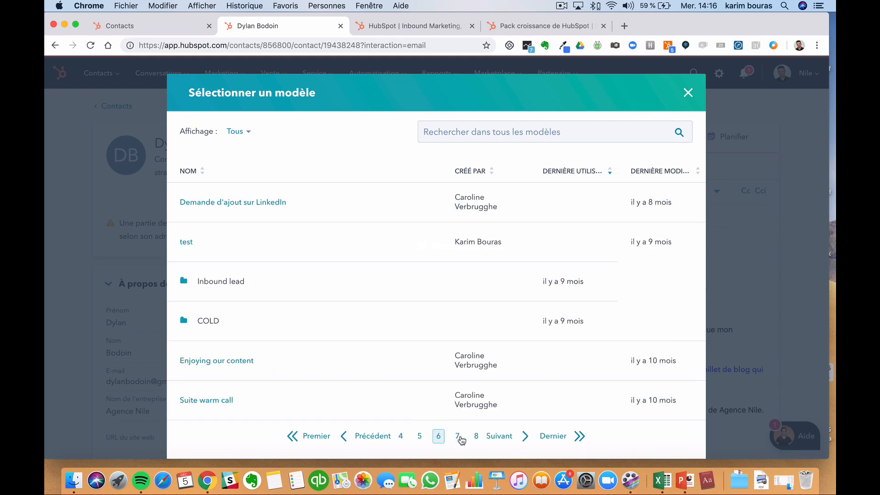
click(345, 282)
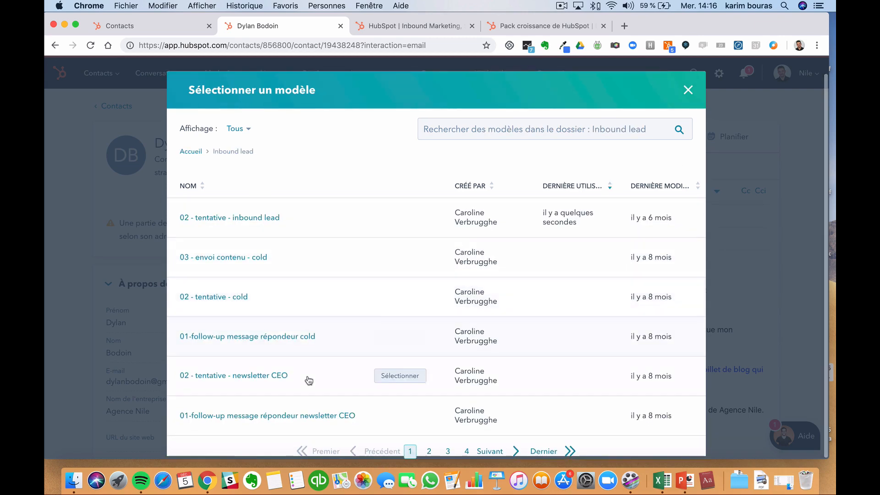
click(264, 416)
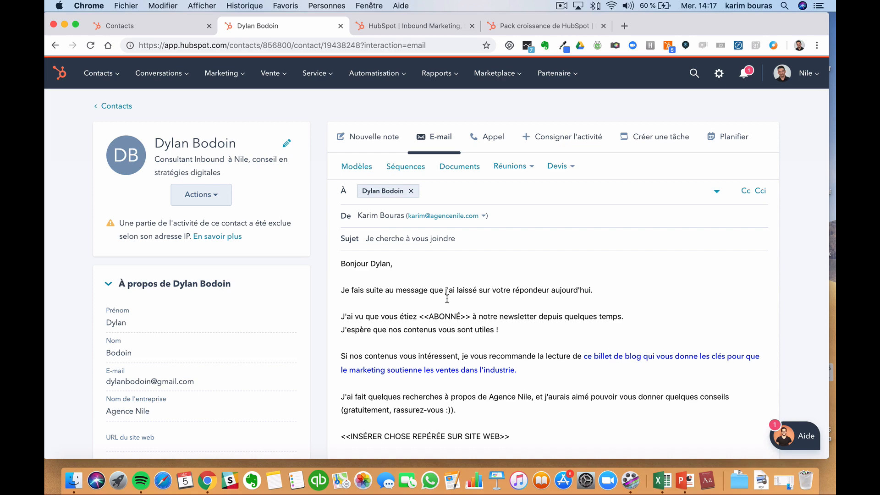
drag(368, 264, 400, 260)
scroll(437, 299, down, 3)
scroll(421, 271, up, 1)
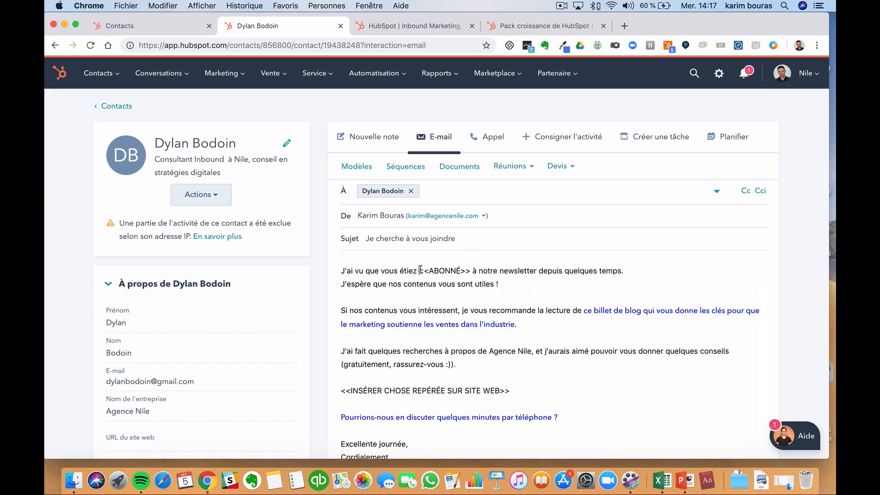
drag(419, 270, 464, 270)
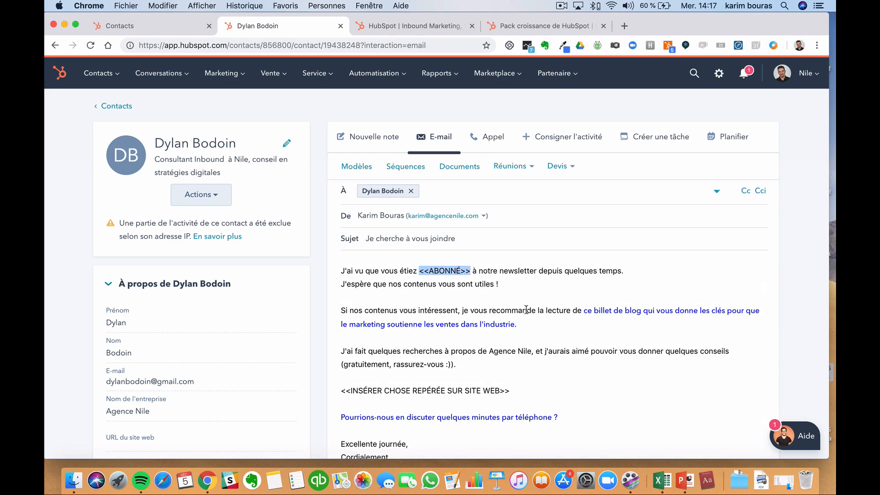
scroll(525, 344, down, 4)
scroll(525, 344, up, 6)
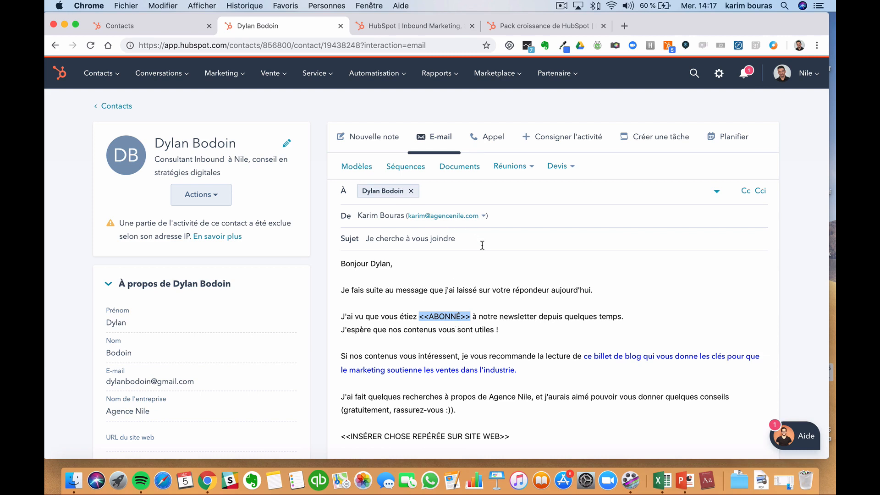
click(356, 166)
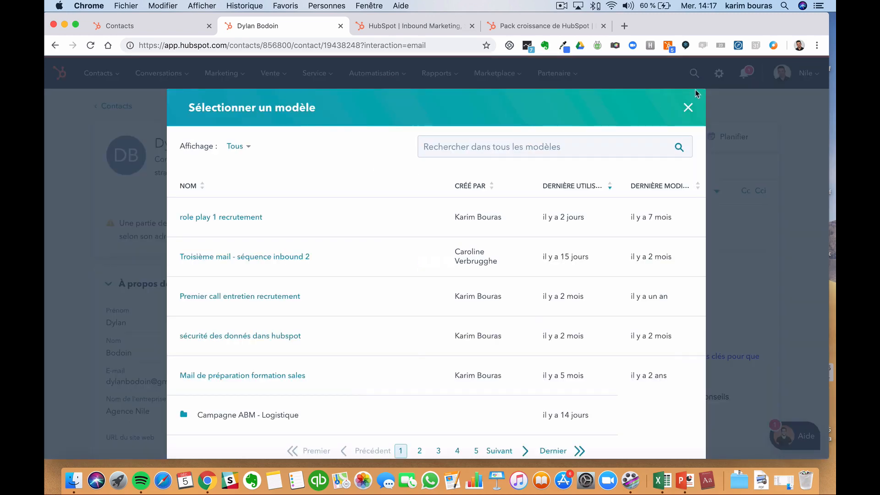
click(688, 107)
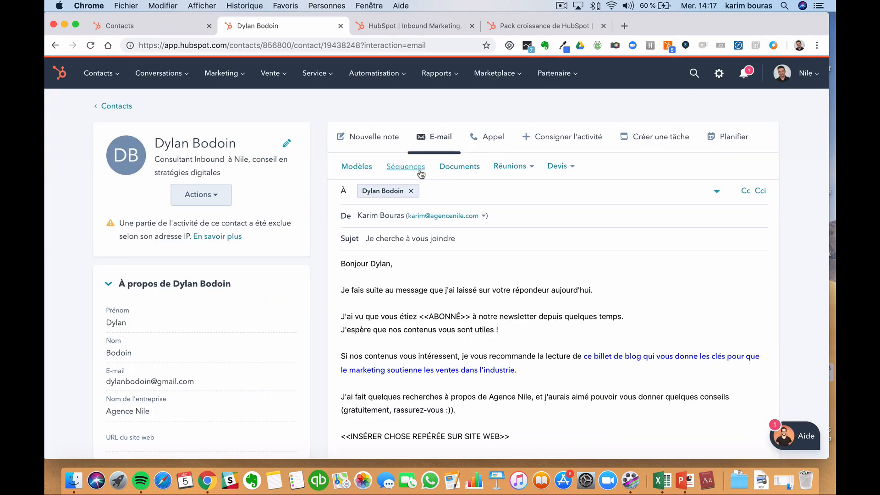
click(406, 167)
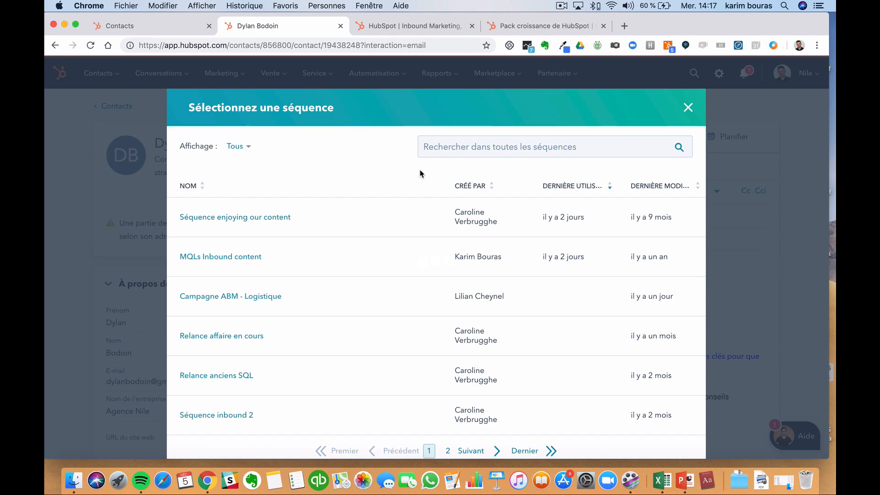
click(269, 218)
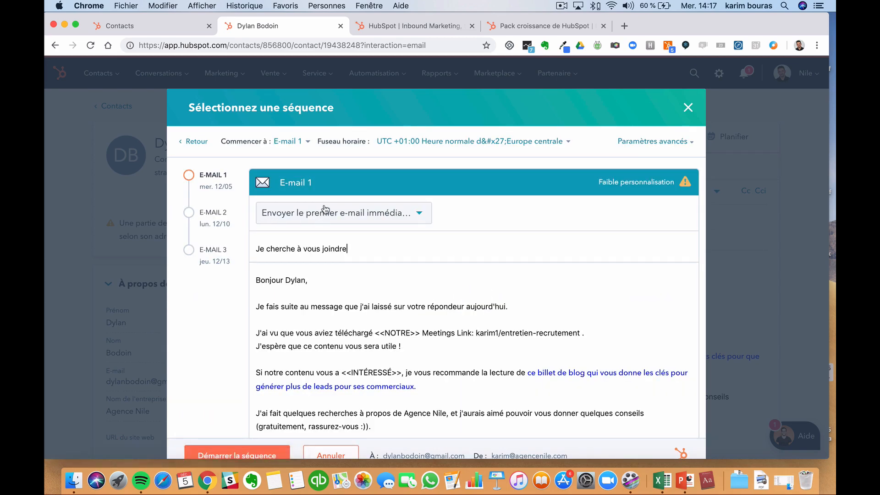
scroll(279, 287, down, 3)
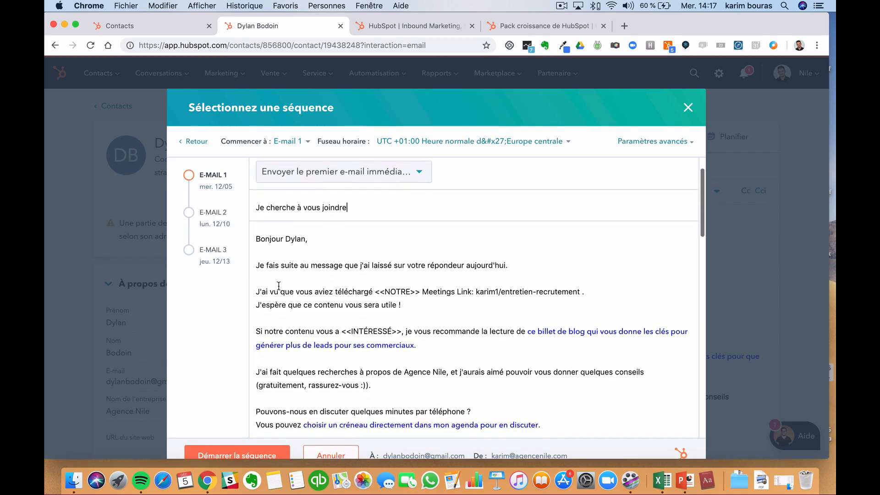
scroll(279, 286, up, 2)
scroll(308, 300, down, 10)
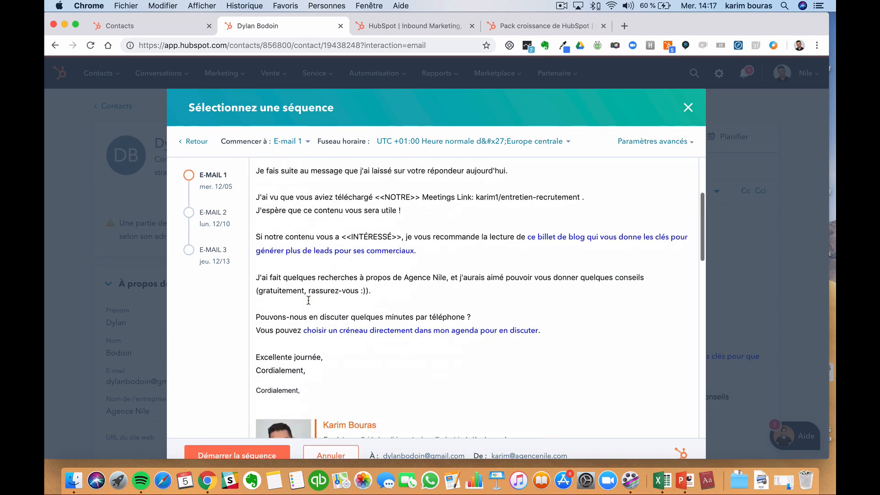
scroll(308, 300, down, 15)
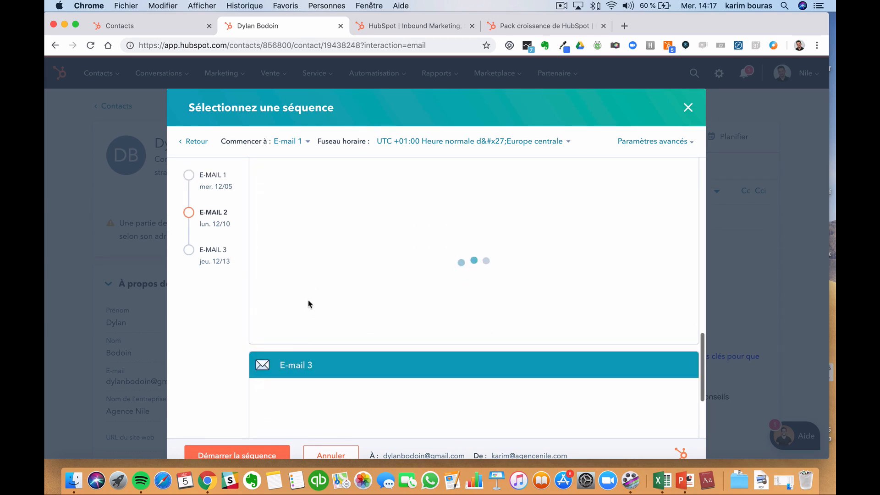
scroll(309, 301, down, 4)
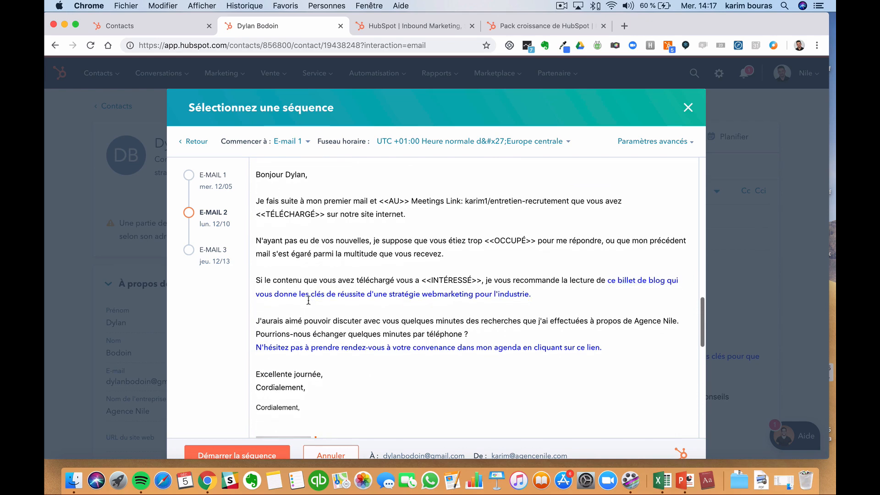
scroll(309, 301, down, 5)
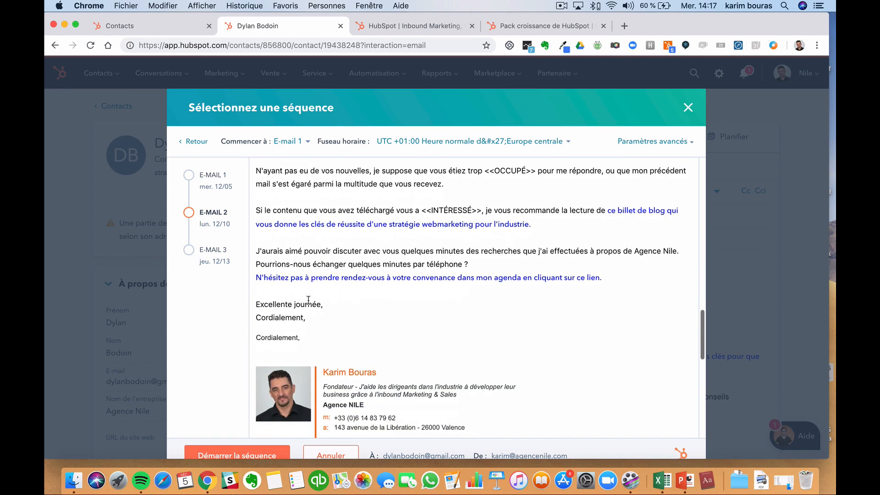
scroll(309, 303, up, 6)
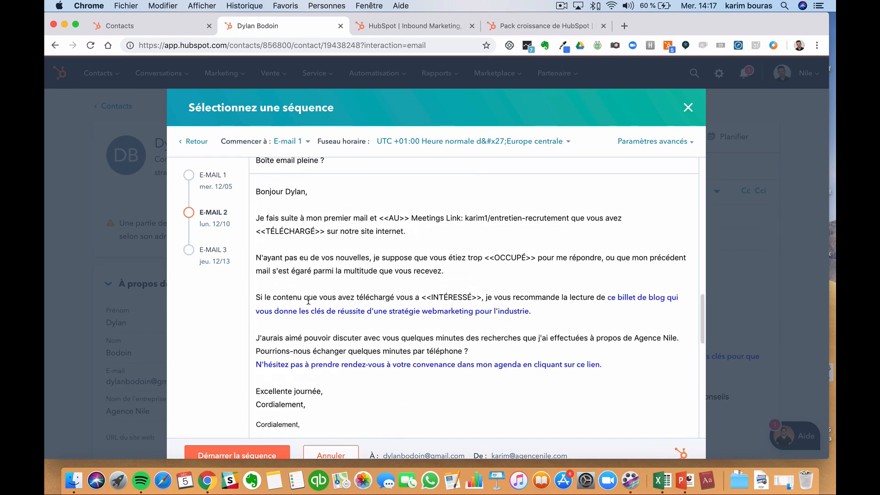
scroll(308, 301, down, 20)
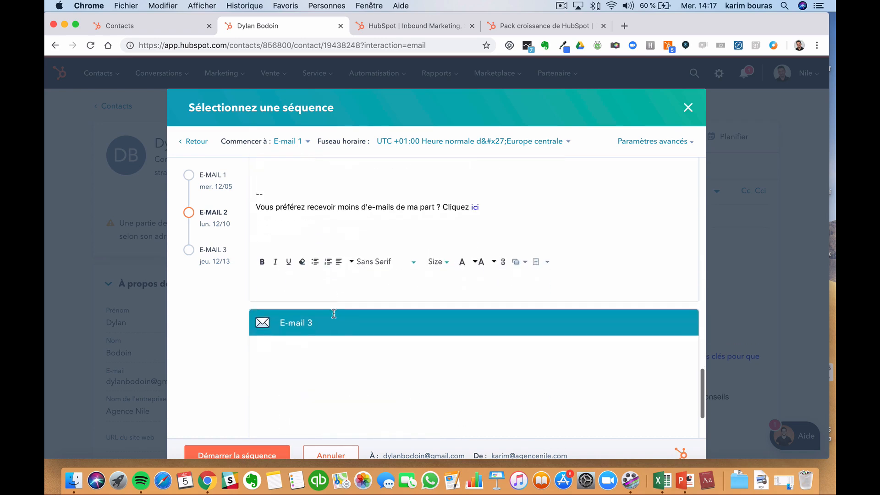
scroll(335, 308, down, 4)
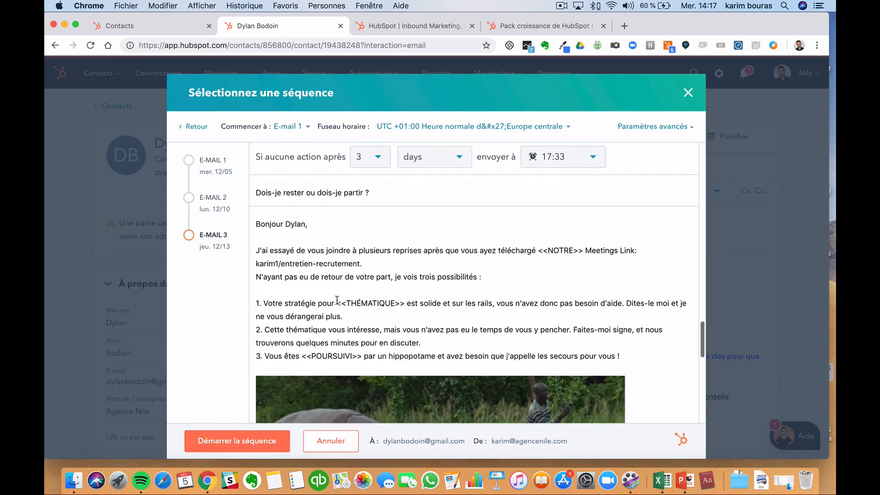
scroll(337, 300, down, 3)
scroll(337, 300, up, 5)
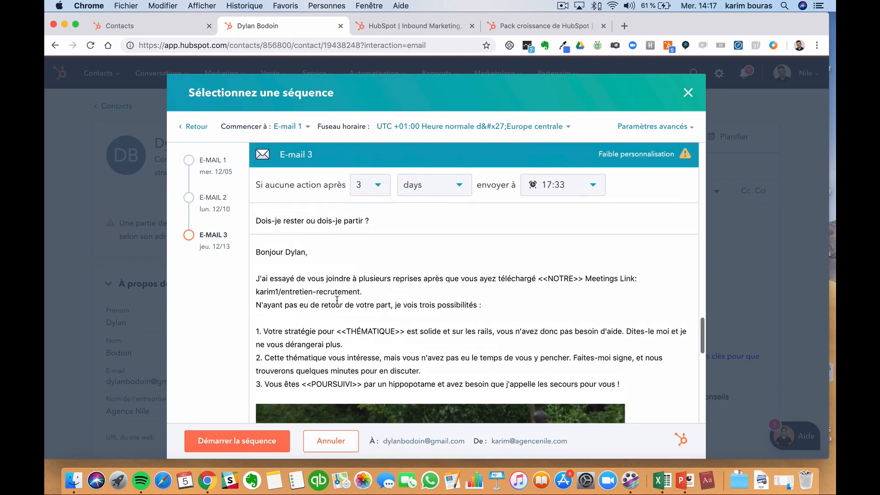
scroll(337, 300, down, 1)
scroll(337, 301, down, 5)
scroll(338, 302, up, 3)
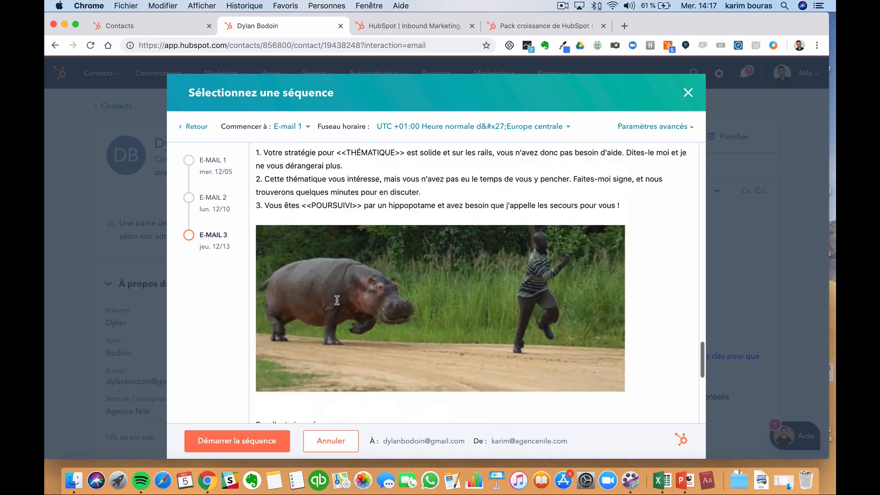
scroll(338, 304, up, 10)
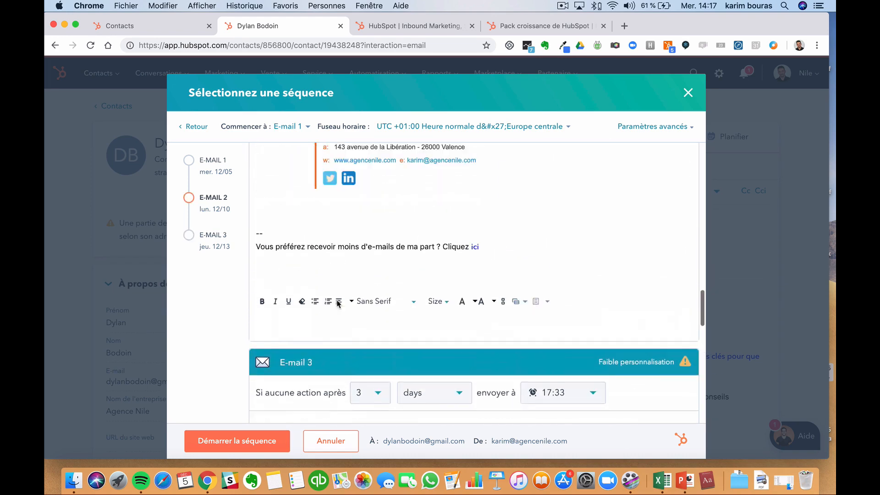
scroll(338, 303, up, 5)
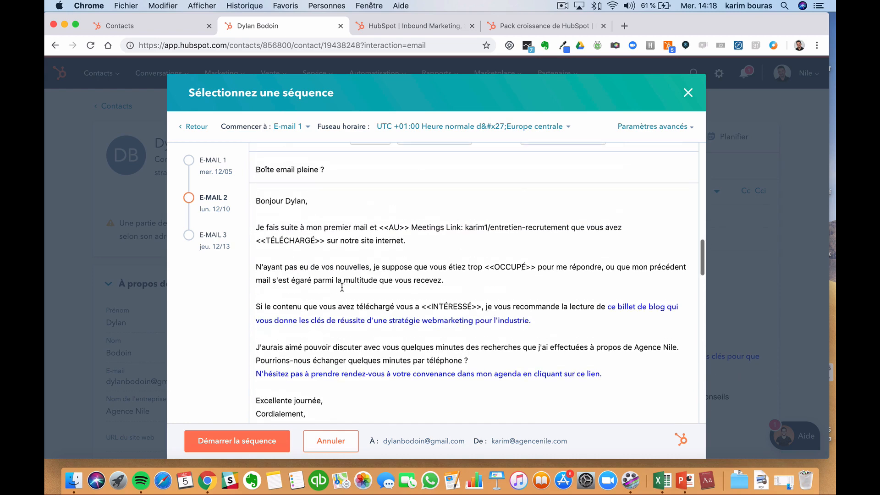
scroll(342, 287, up, 5)
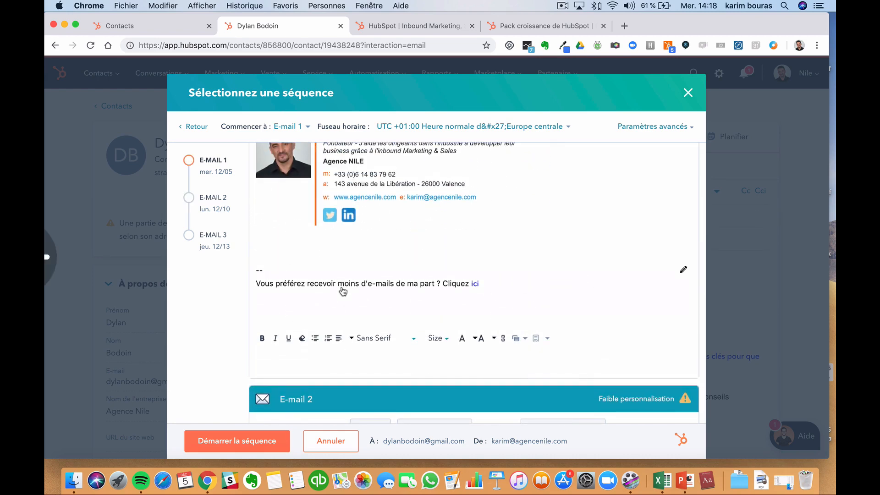
scroll(342, 291, up, 10)
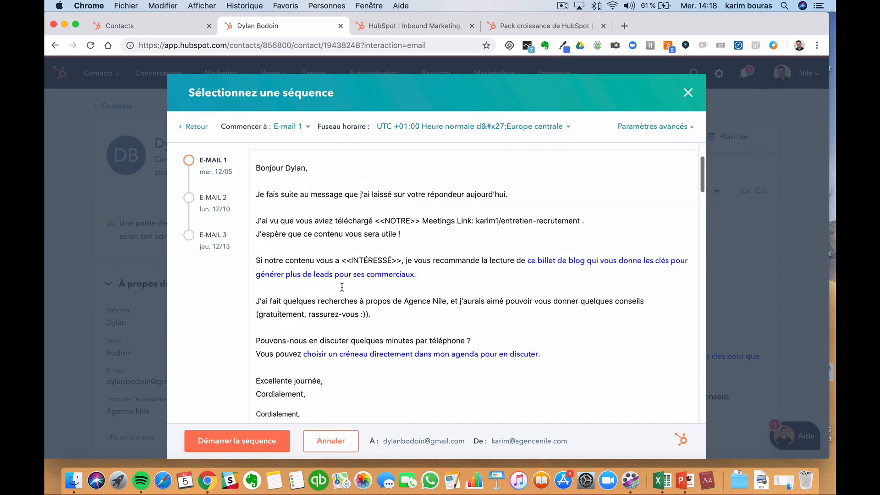
scroll(342, 287, up, 2)
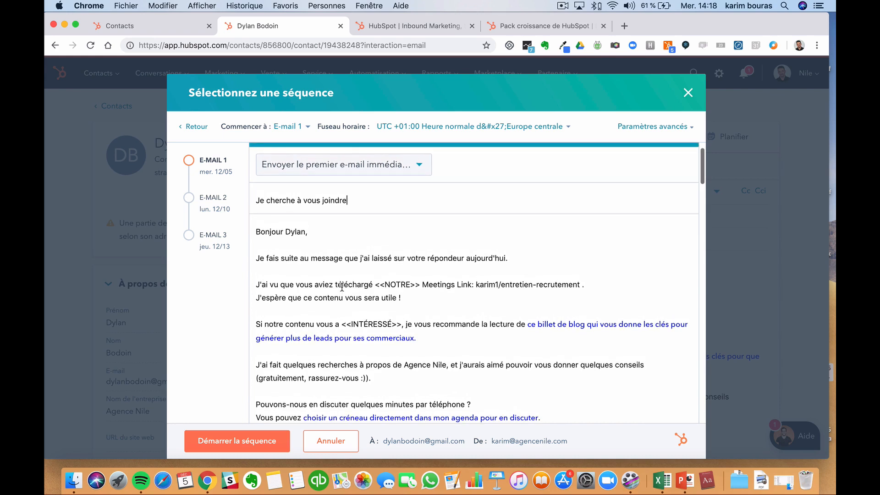
- Delete the <<NOTRE>> placeholder in E-mail 1, view E-mail 2, then close the sequence dialog
click(410, 285)
drag(423, 284, 382, 284)
key(Return)
key(Return)
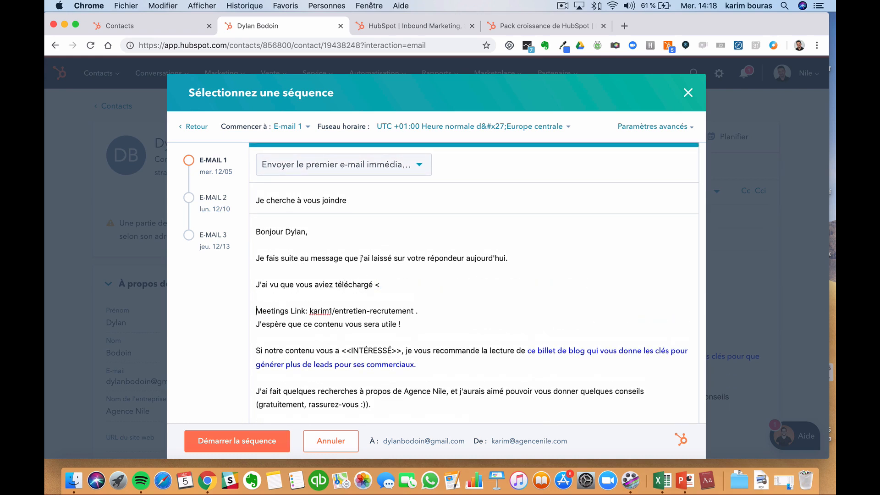
key(BackSpace)
key(BackSpace)
key(BackSpace)
key(BackSpace)
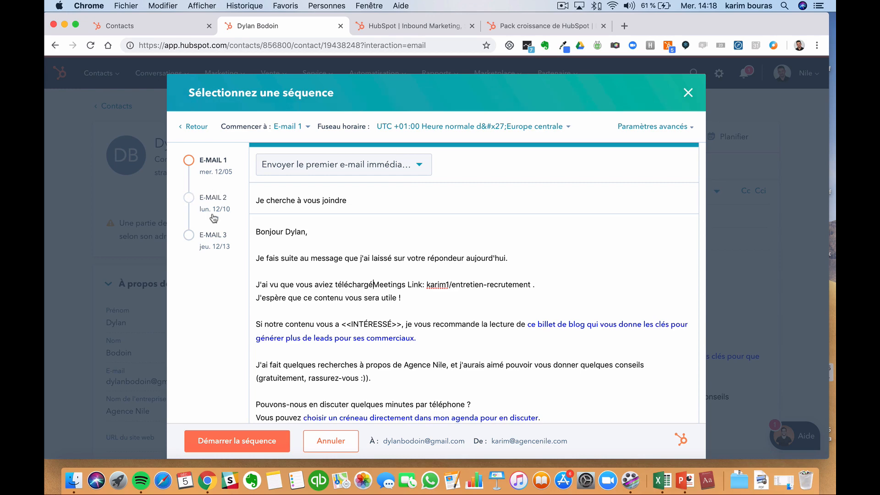
click(217, 226)
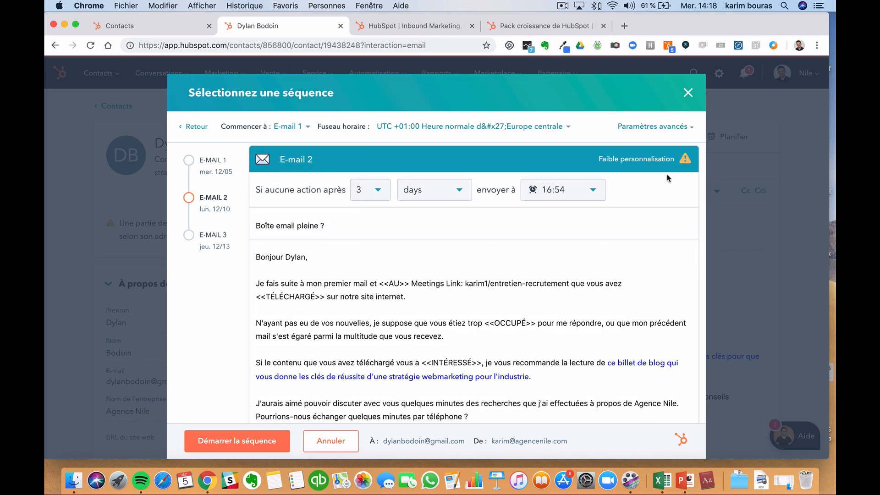
click(688, 94)
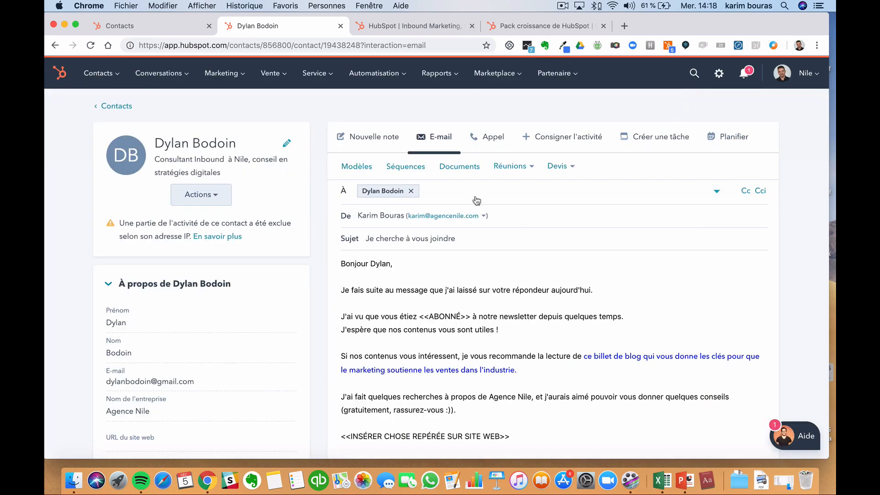
- Insert the Call 45 minutes meeting link into the body and open its link settings
click(504, 171)
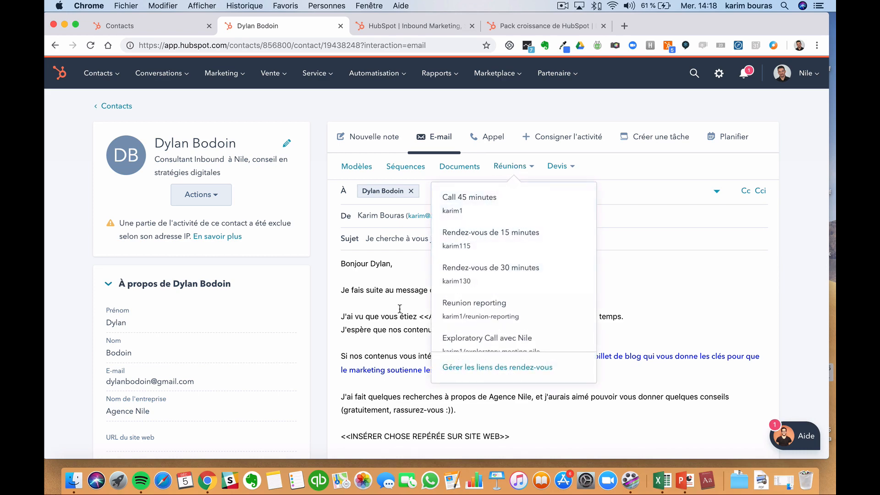
click(483, 207)
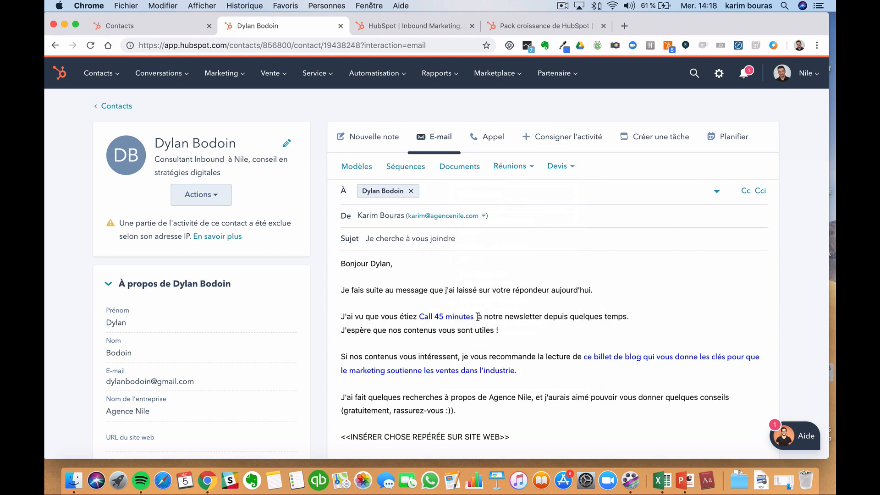
click(474, 316)
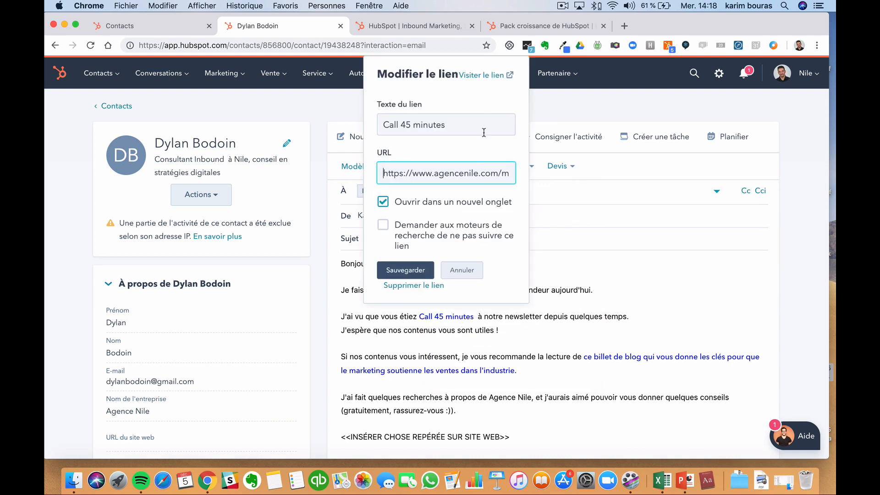
click(596, 356)
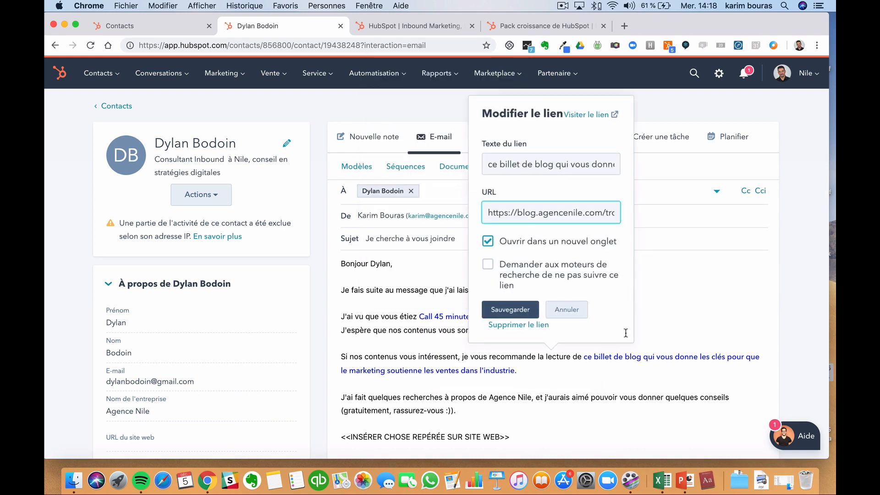
click(668, 301)
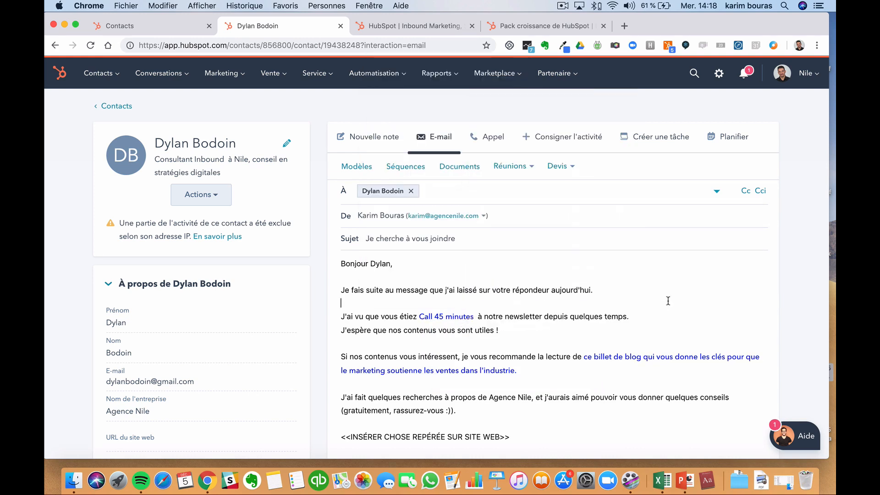
drag(475, 316, 341, 316)
click(456, 319)
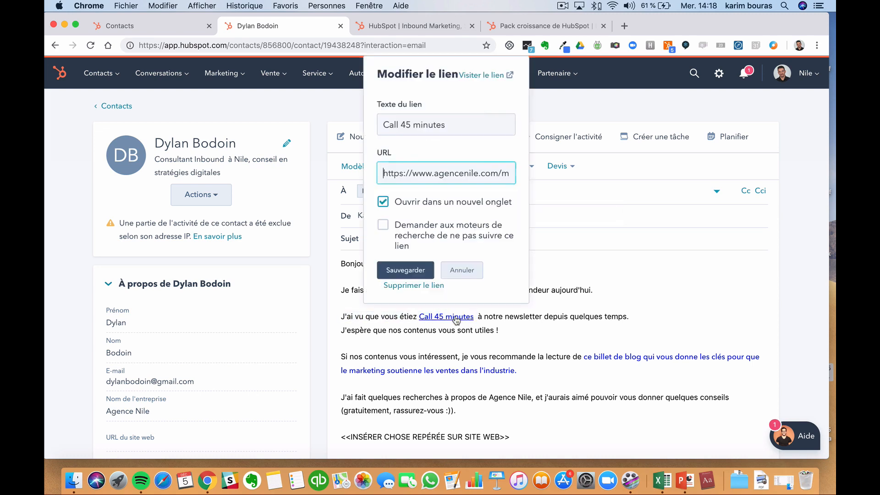
- Check the 45-minute booking page in a new tab, then return to the e-mail draft
click(482, 76)
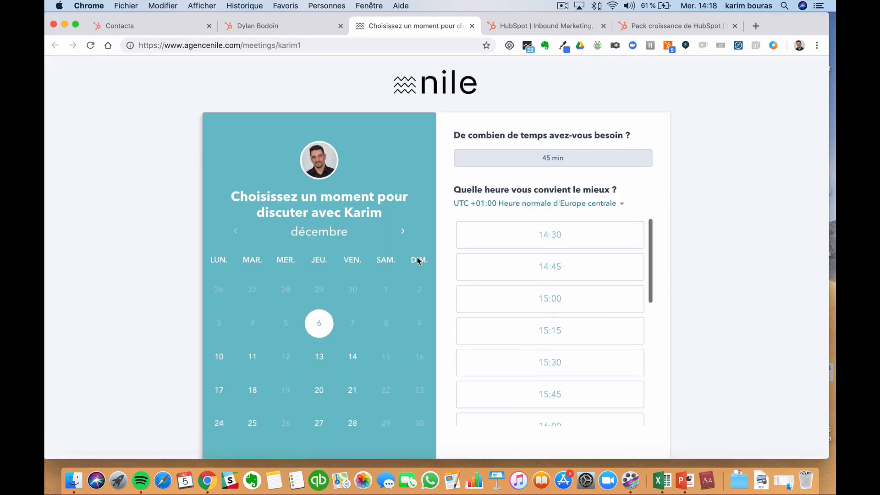
scroll(418, 262, down, 1)
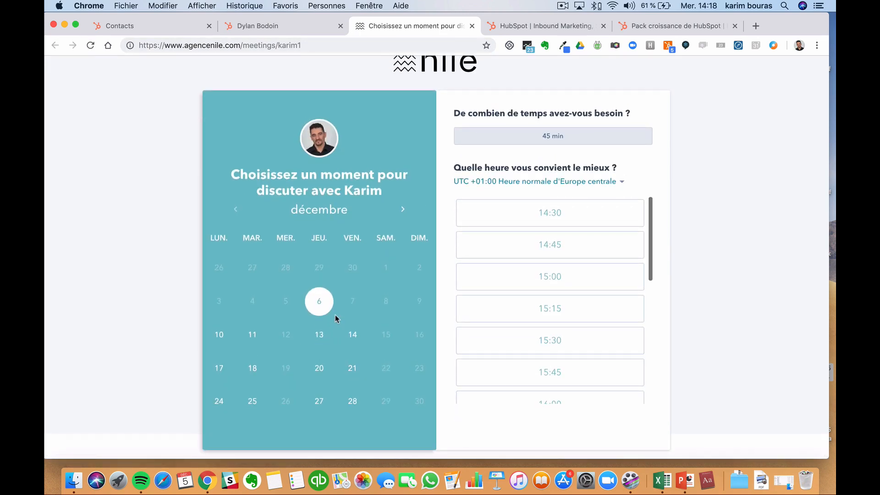
click(247, 31)
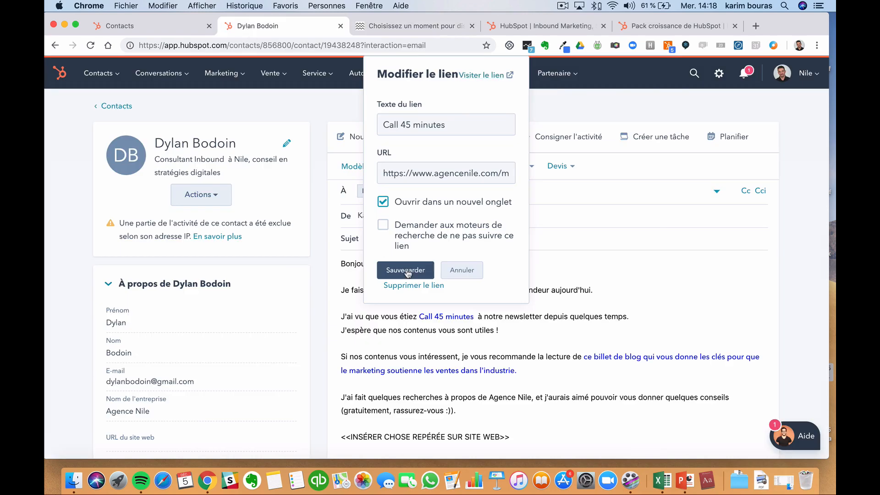
- Cancel the link edit so 'Call 45 minutes' stays, then browse and dismiss the Réunions meeting-links list
click(474, 273)
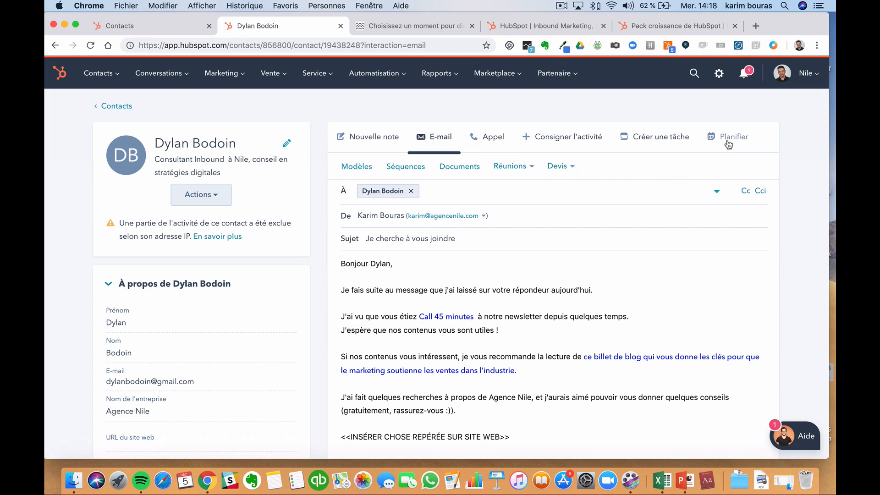
click(510, 166)
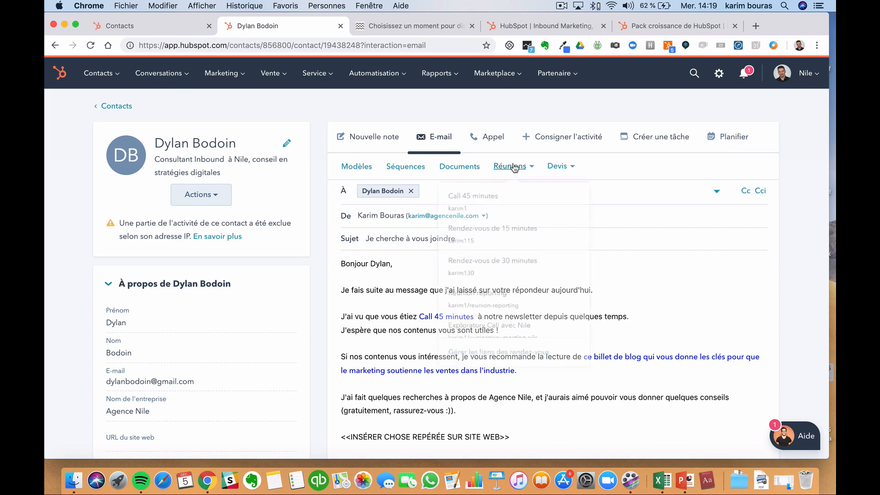
scroll(484, 297, down, 10)
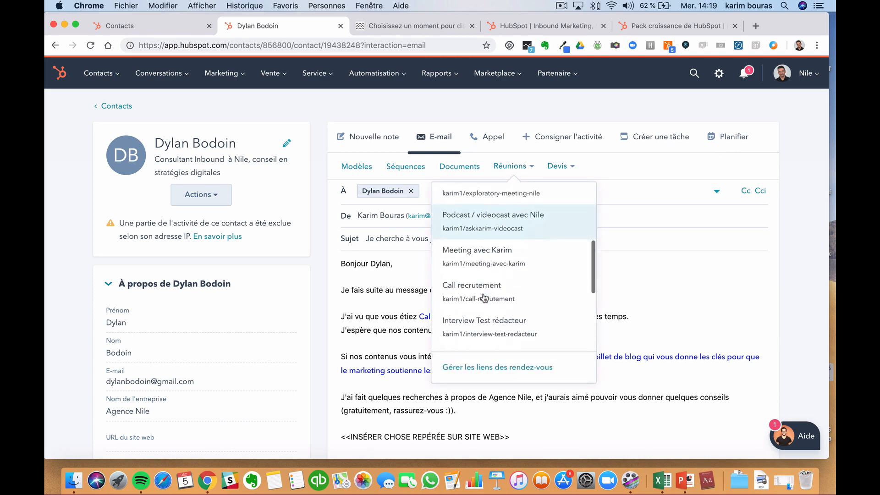
scroll(485, 293, up, 10)
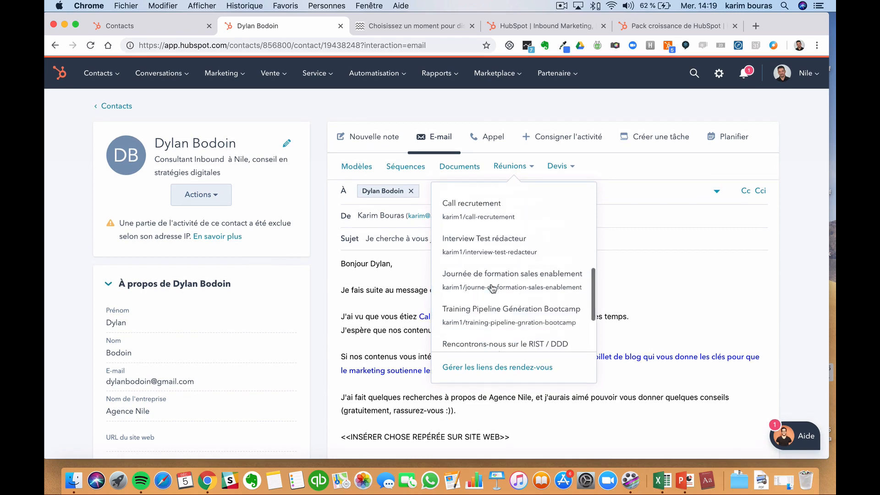
click(683, 317)
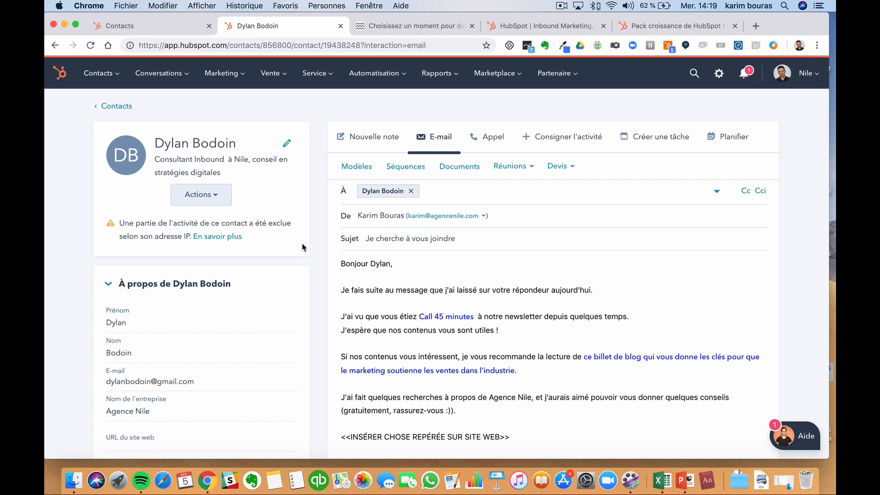
- Glance at the Contacts tab, then leave the unsaved draft for Contacts > Flux d'activité
click(114, 26)
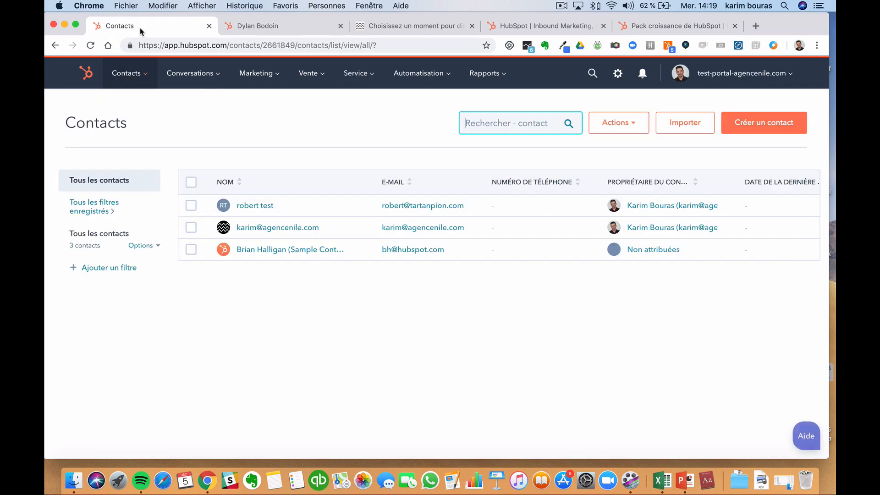
click(260, 24)
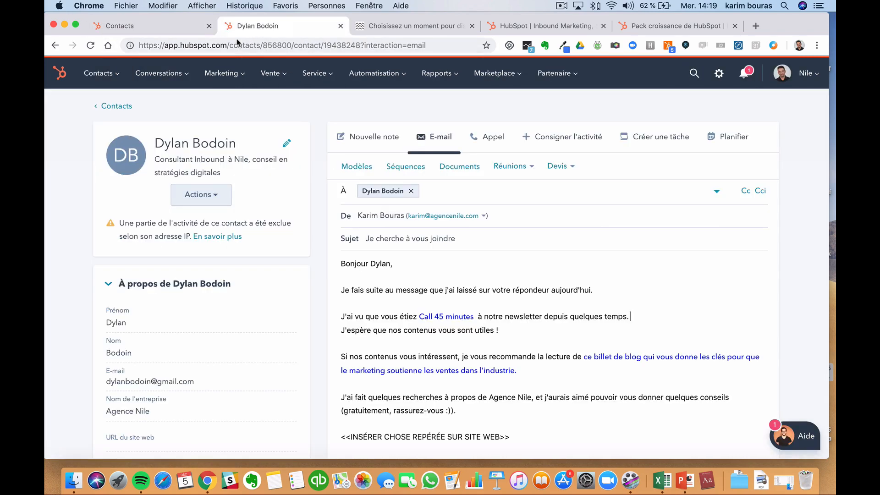
mouse_move(125, 77)
click(135, 170)
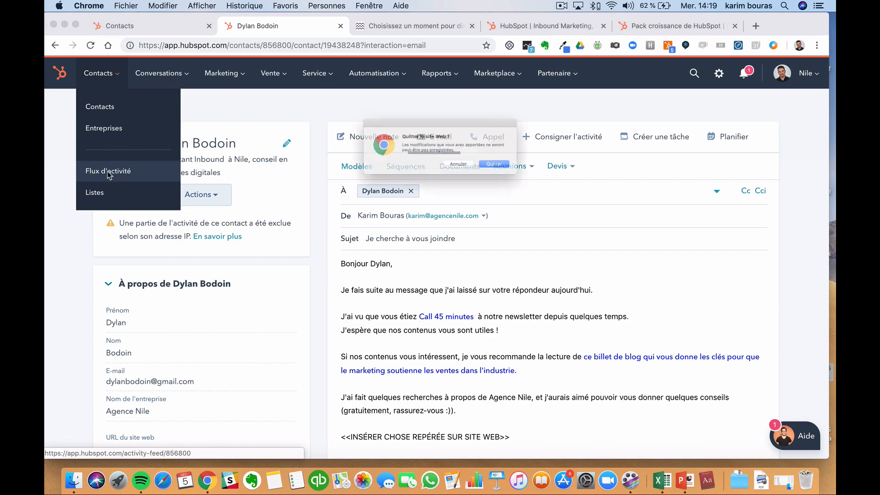
click(509, 175)
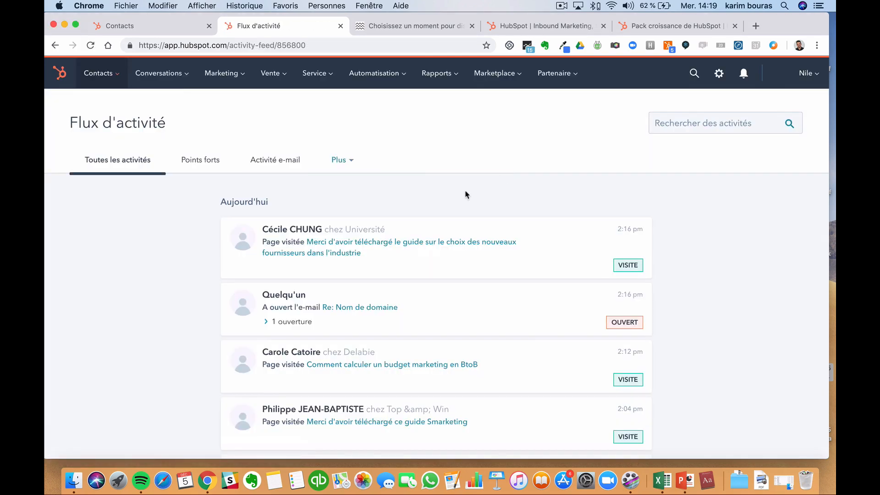
scroll(462, 196, down, 3)
scroll(459, 201, down, 20)
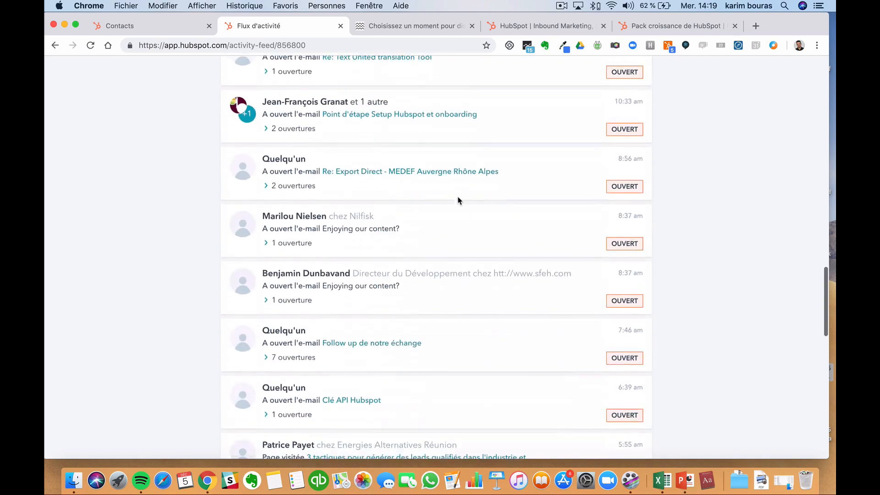
scroll(458, 199, down, 5)
scroll(459, 198, up, 20)
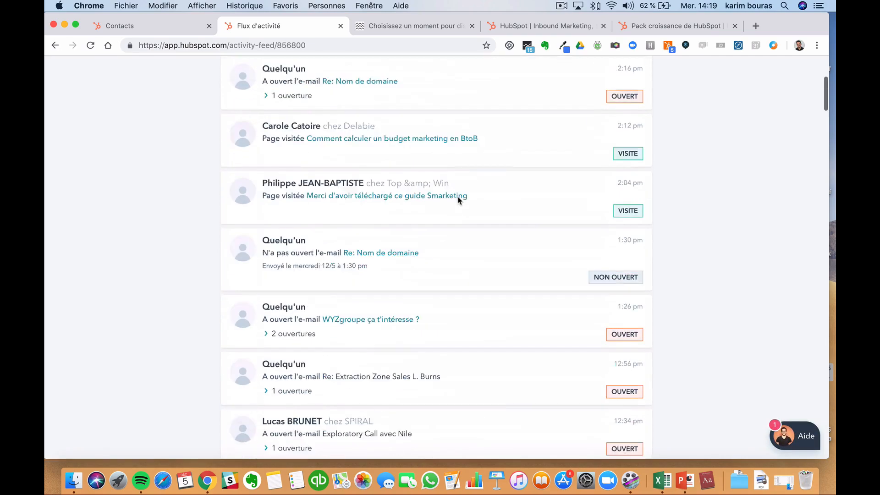
click(76, 88)
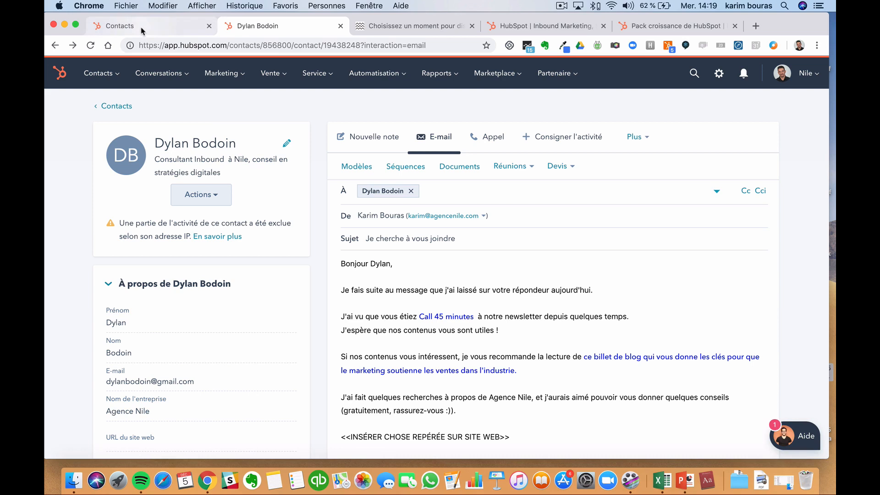
- Leave the draft for Rapports > Outils Analytics and open the Prospects list
click(98, 73)
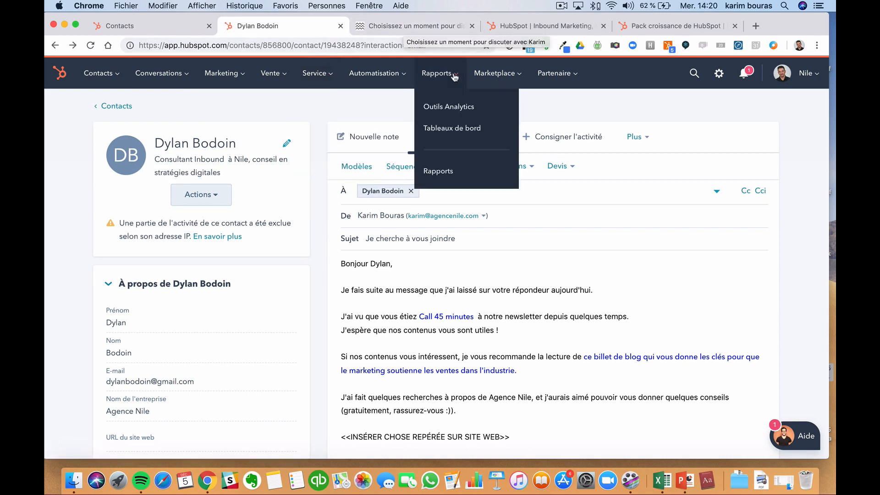
mouse_move(461, 78)
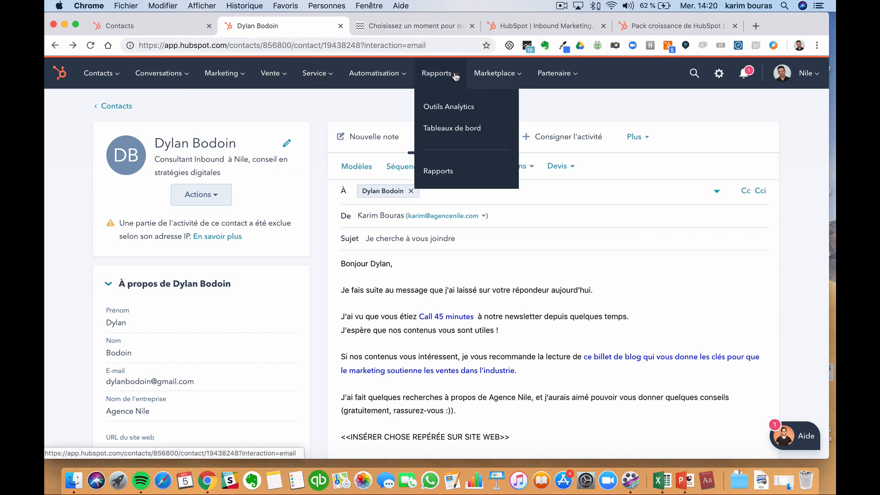
click(459, 108)
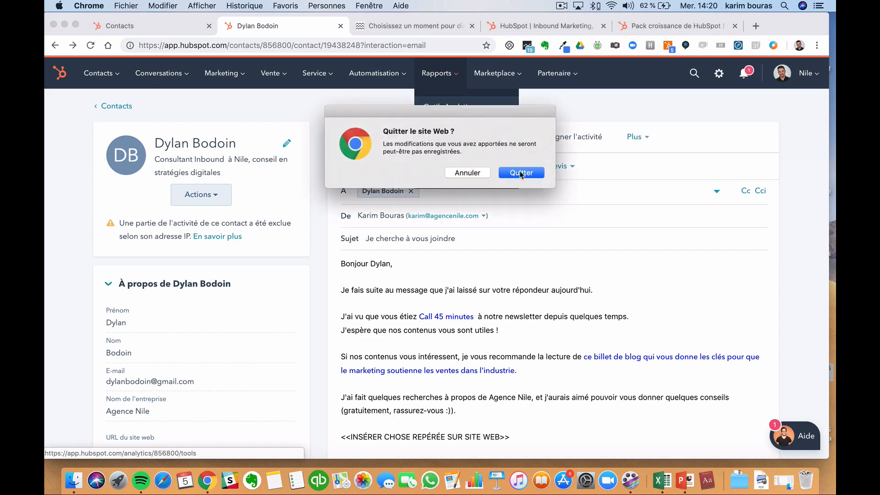
click(521, 173)
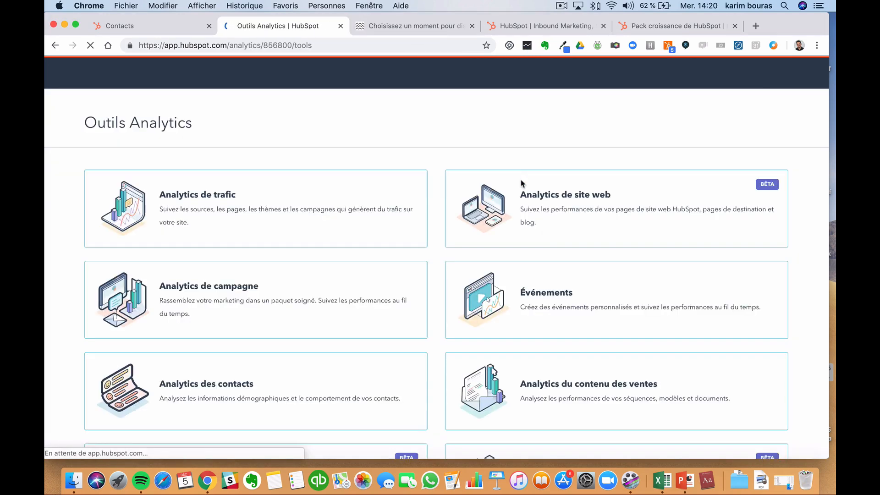
scroll(521, 183, down, 5)
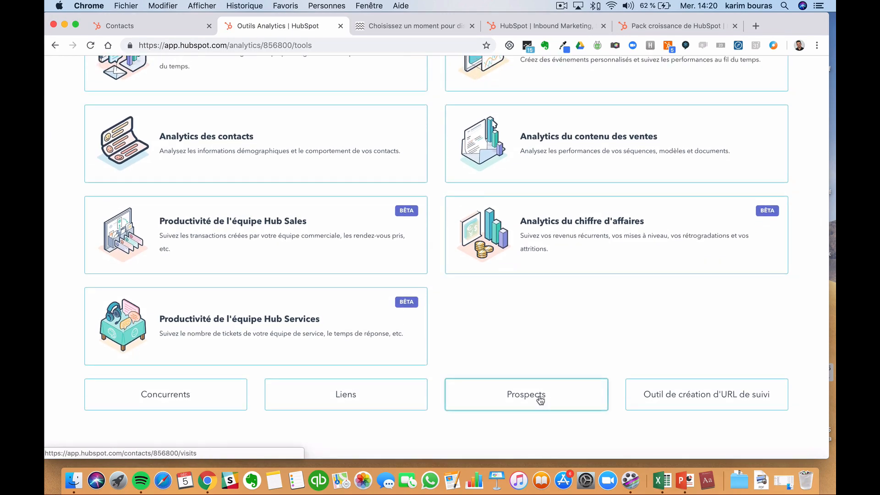
click(540, 399)
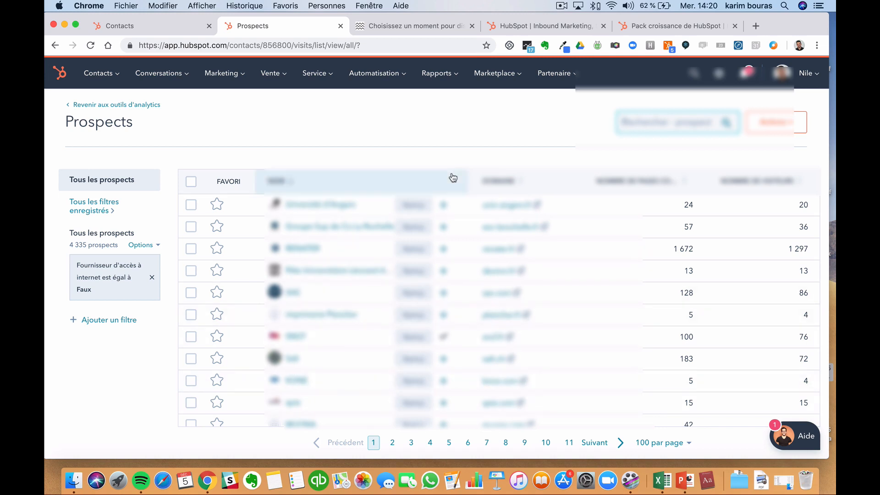
scroll(416, 244, down, 3)
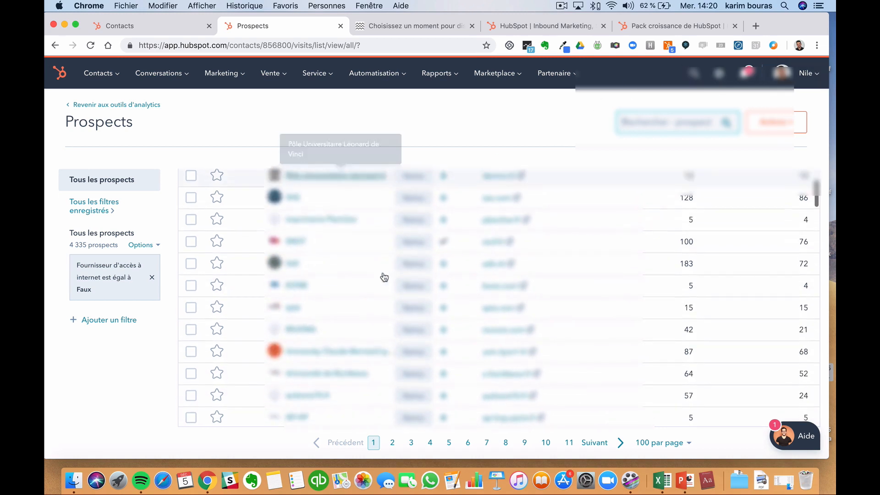
scroll(363, 262, down, 4)
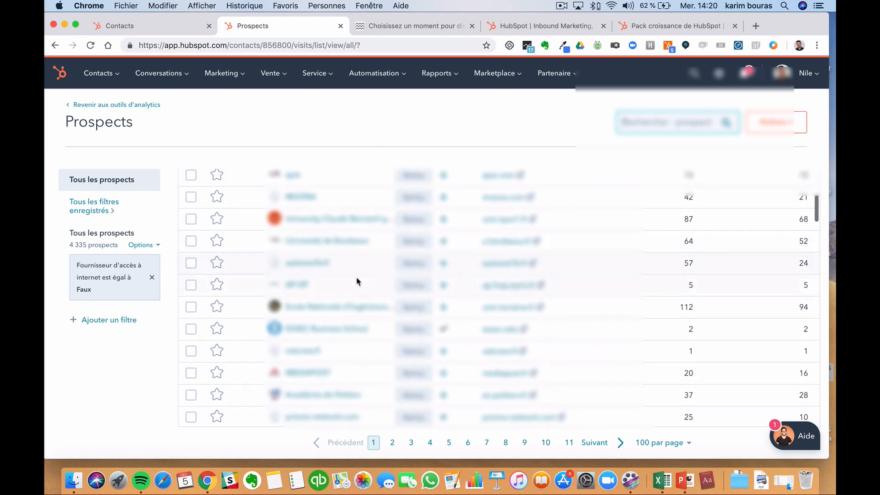
scroll(311, 358, down, 10)
scroll(312, 358, down, 5)
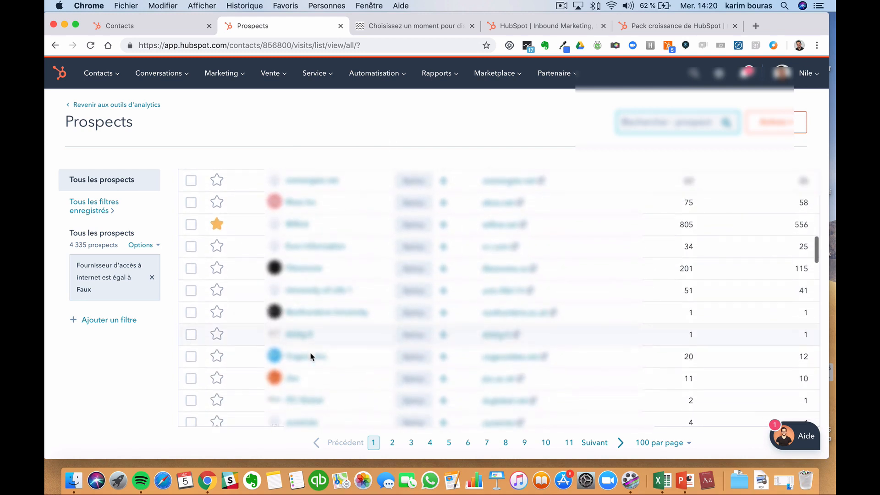
scroll(312, 344, down, 1)
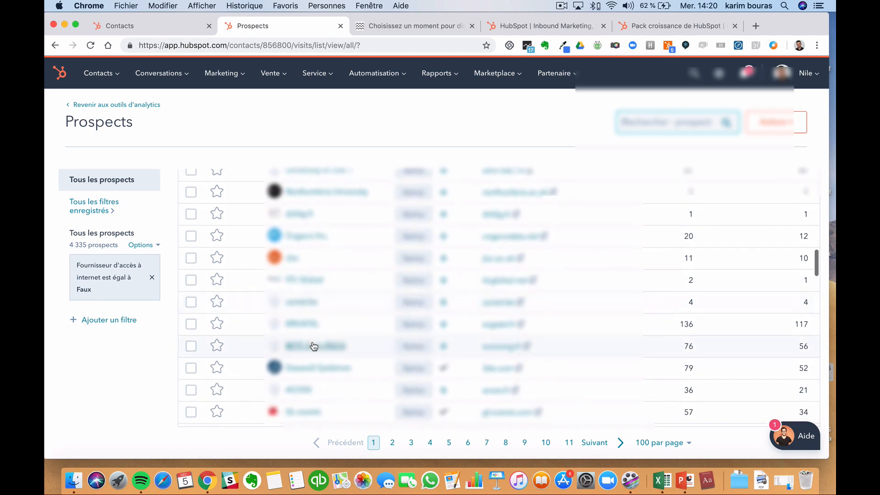
scroll(314, 364, down, 5)
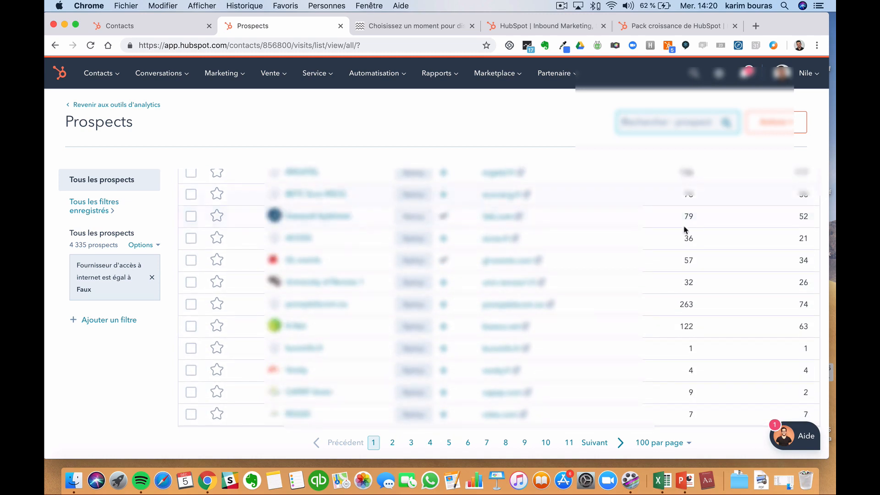
- Preview Dassault Systèmes' domain, visit dates, page views and traffic source in the side panel
click(415, 217)
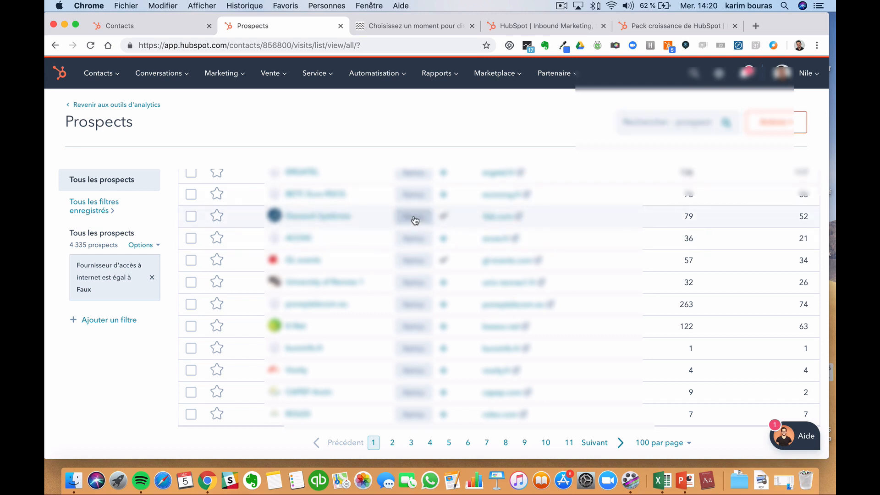
scroll(721, 246, down, 10)
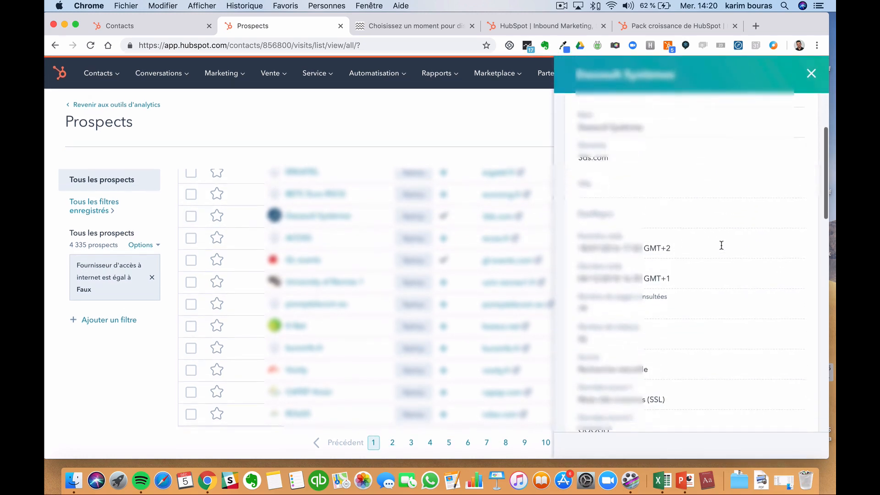
scroll(722, 249, up, 5)
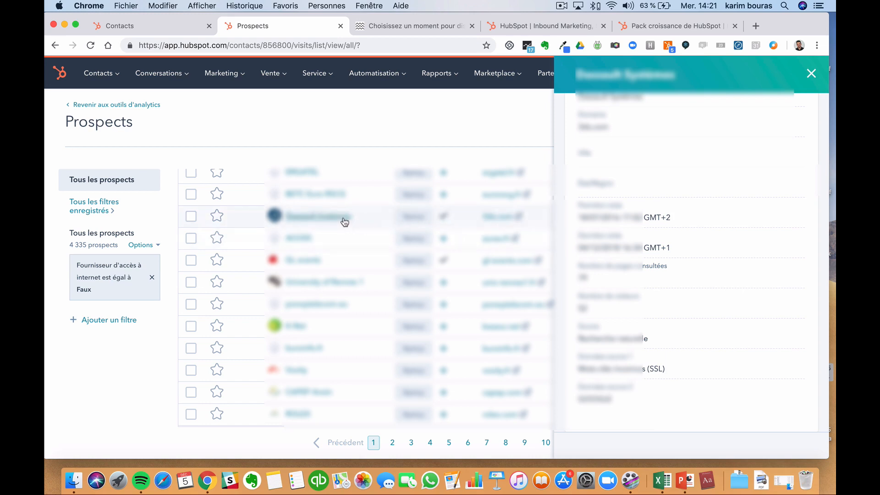
- Close the Dassault Systèmes preview, scan the Prospects list columns, and return to the analytics tools overview
click(812, 74)
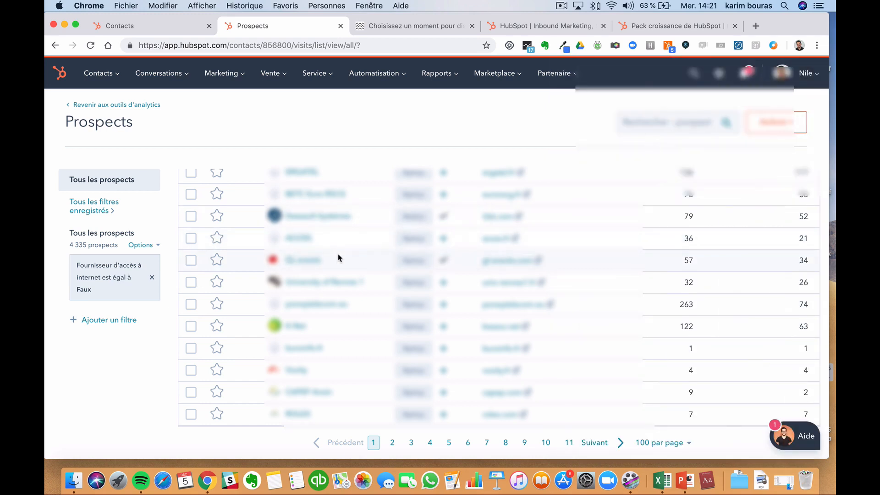
scroll(338, 257, down, 10)
scroll(338, 257, down, 15)
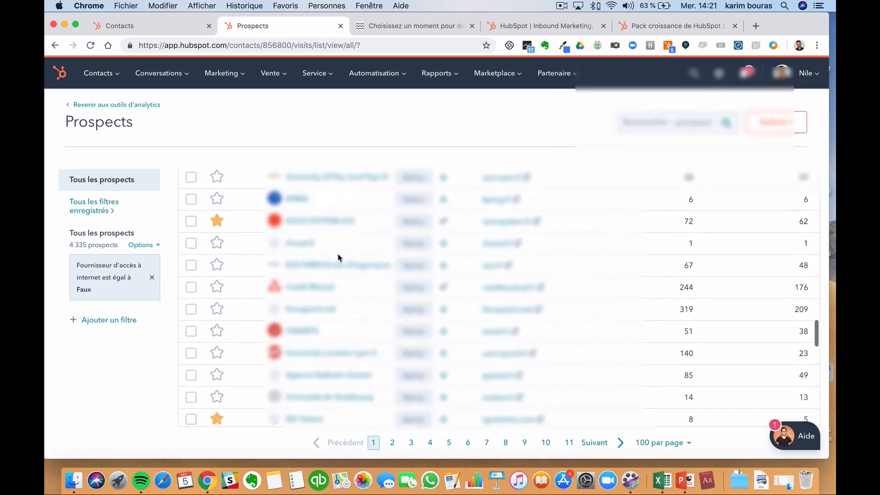
scroll(338, 257, up, 3)
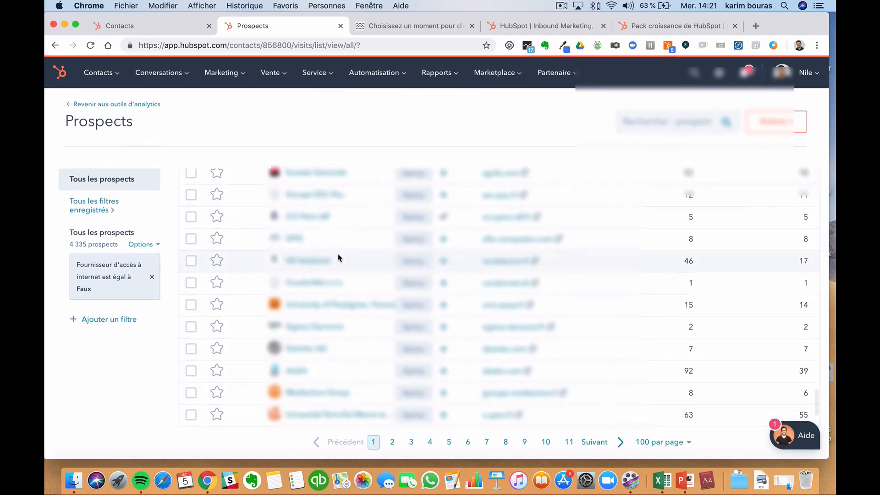
scroll(338, 257, up, 5)
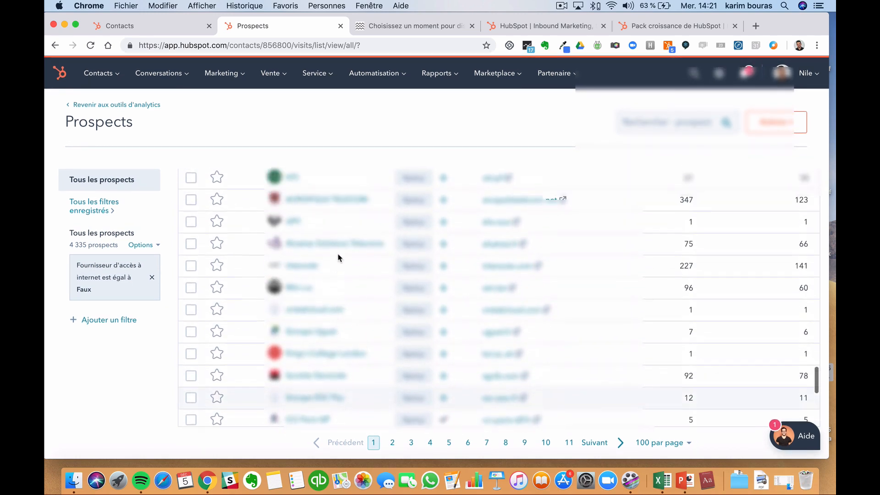
scroll(344, 347, up, 5)
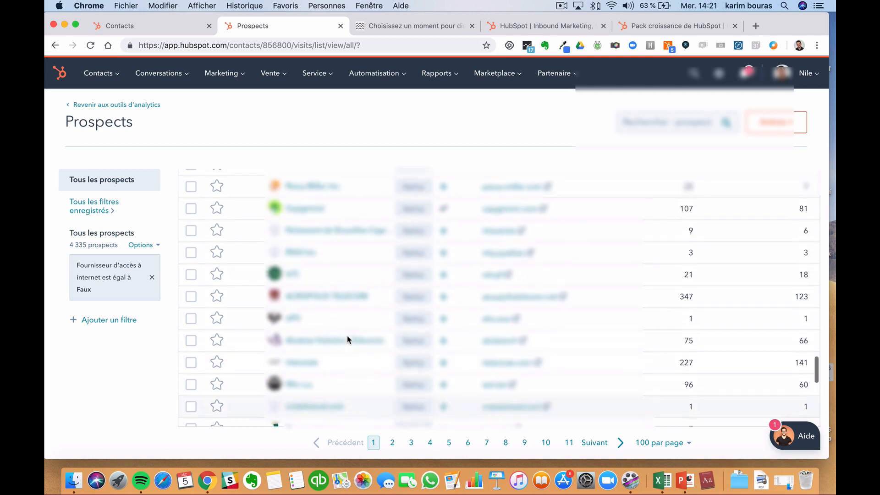
scroll(358, 292, up, 5)
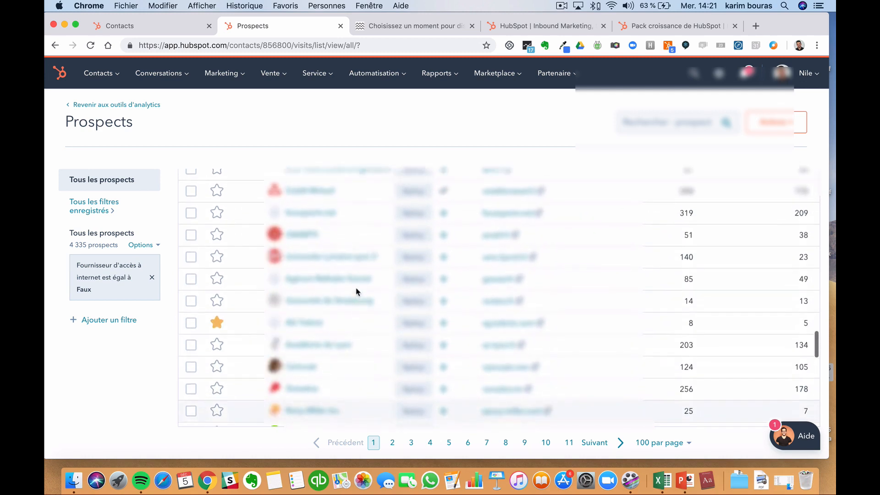
scroll(358, 292, down, 2)
scroll(358, 292, up, 8)
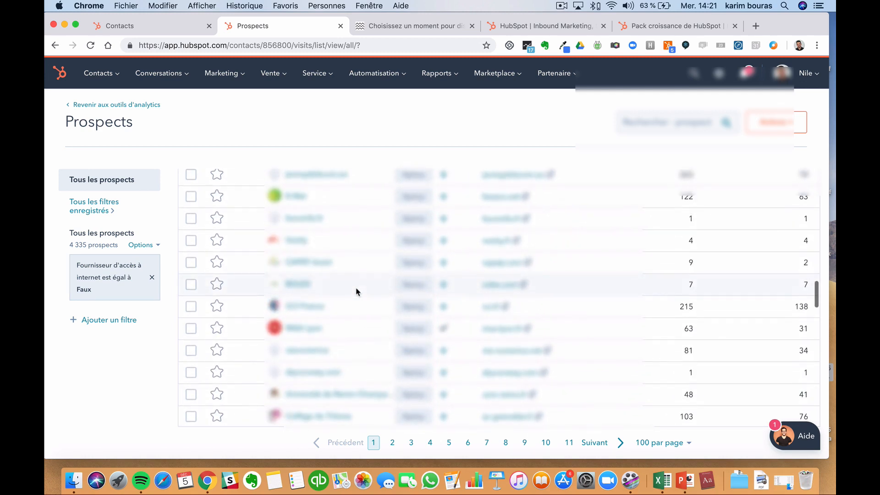
scroll(321, 289, up, 5)
scroll(315, 301, up, 9)
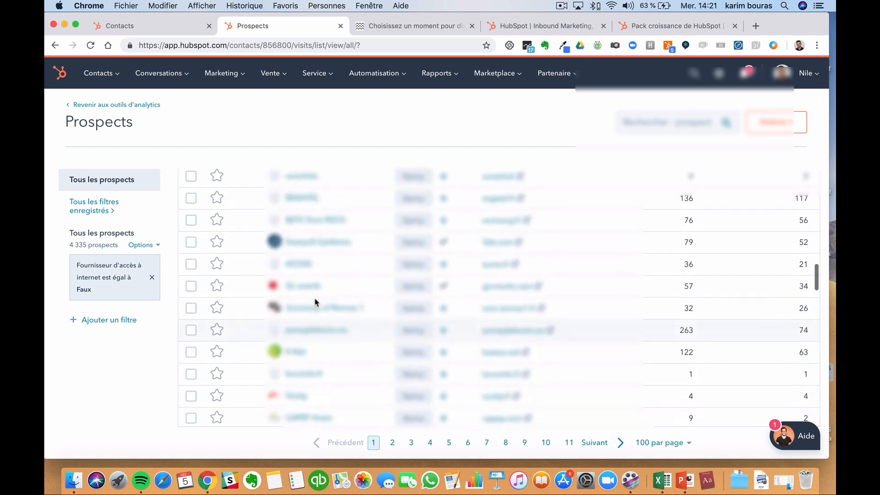
scroll(316, 303, up, 5)
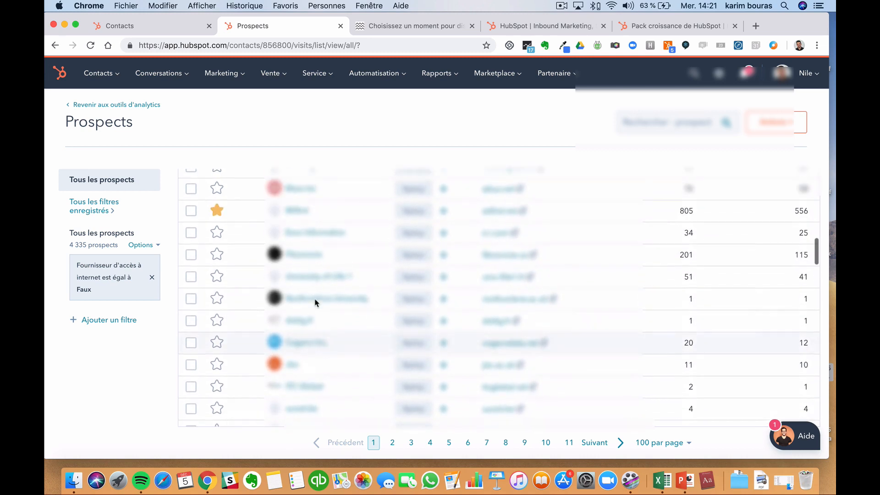
scroll(316, 303, up, 10)
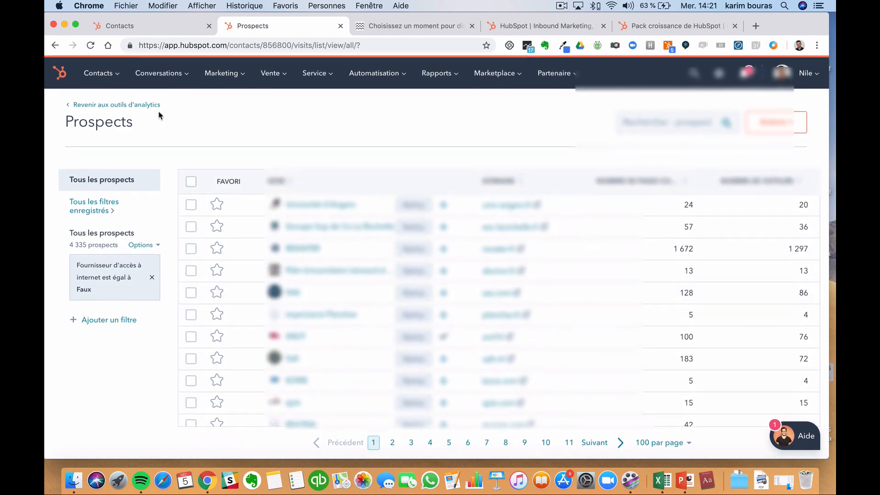
click(150, 106)
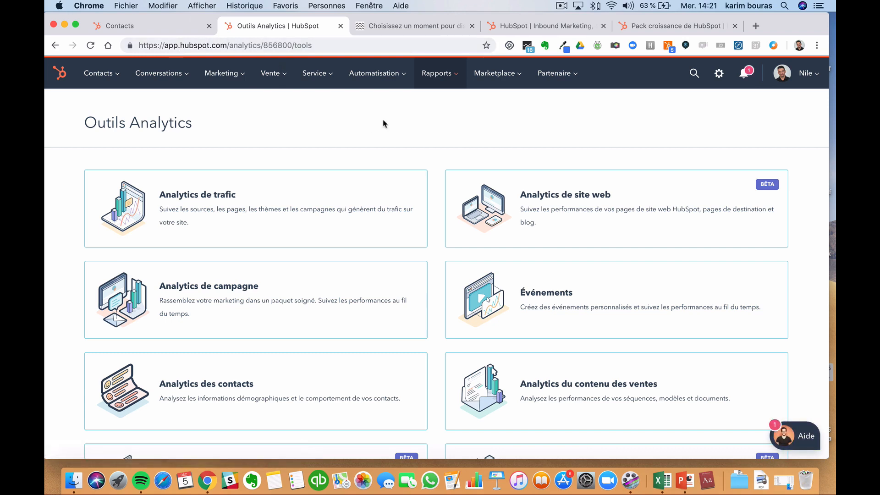
- Switch to the Contacts browser tab showing the portal's 3 contacts
click(156, 27)
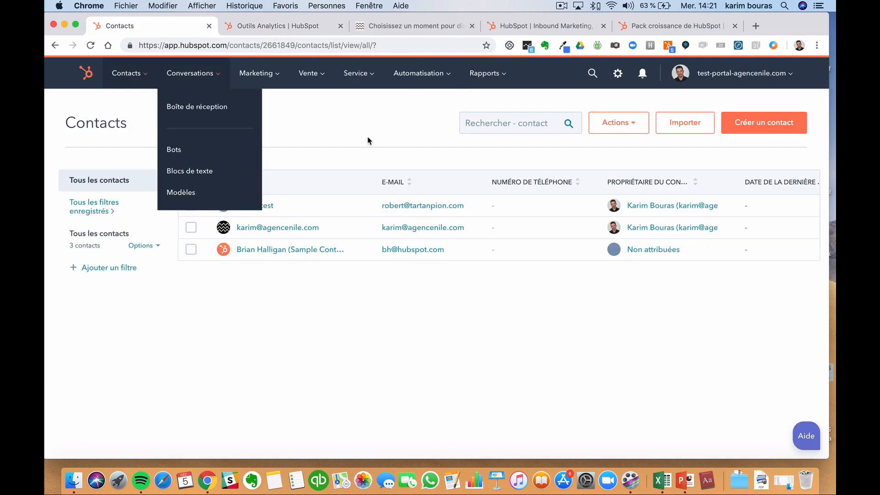